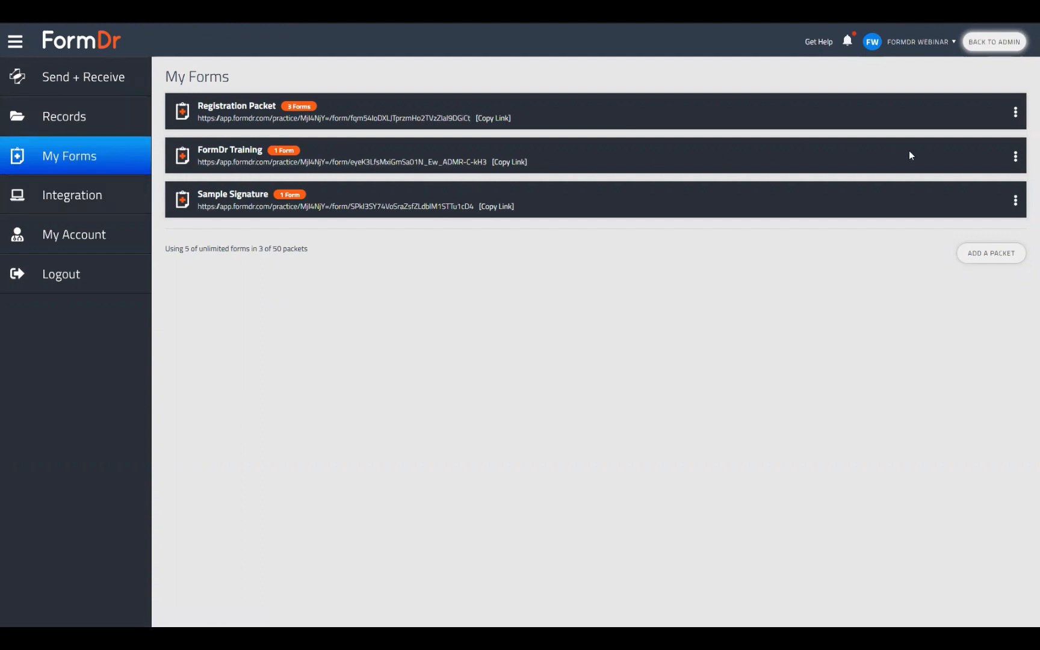
Open the FormDr Training packet's Scratch form in the Build step via Edit Forms.
{"action": "left_click", "coordinate": [1016, 159]}
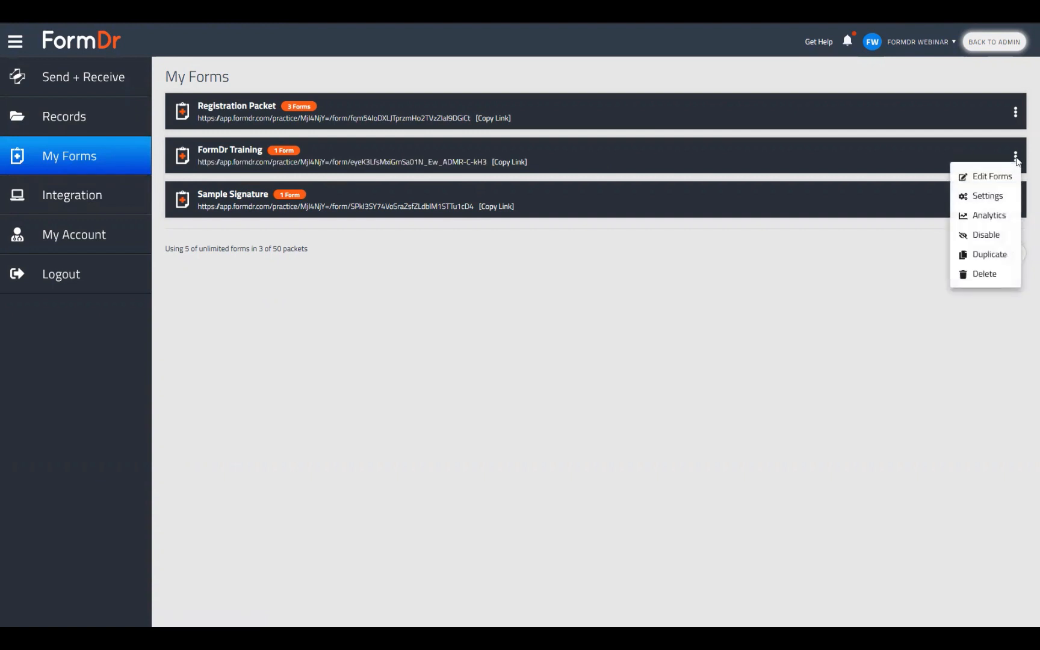
{"action": "left_click", "coordinate": [983, 183]}
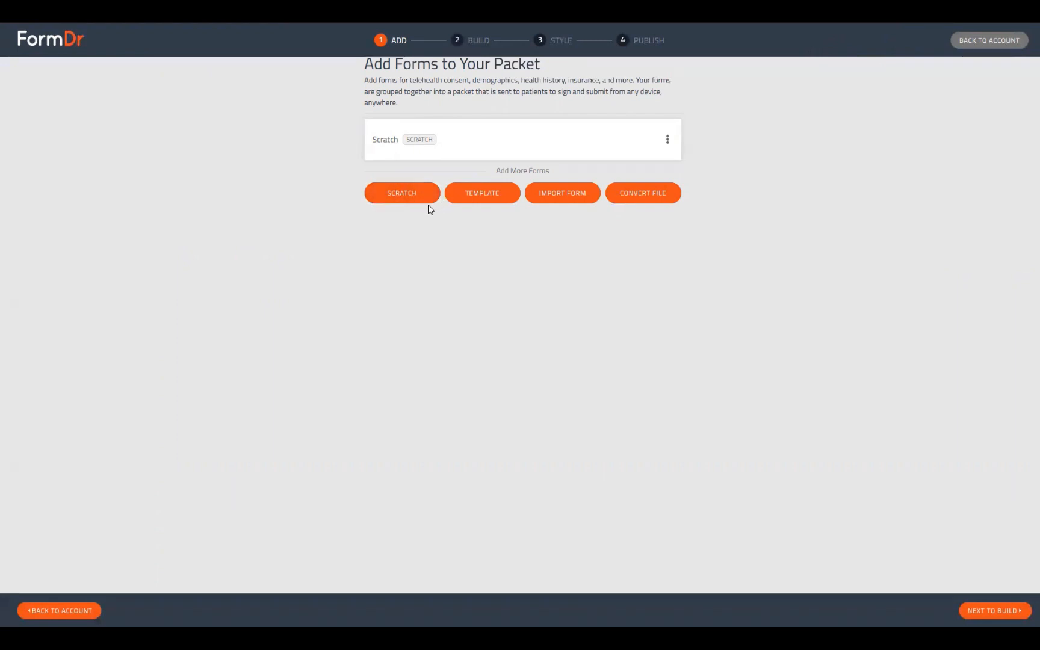
{"action": "left_click", "coordinate": [1002, 611]}
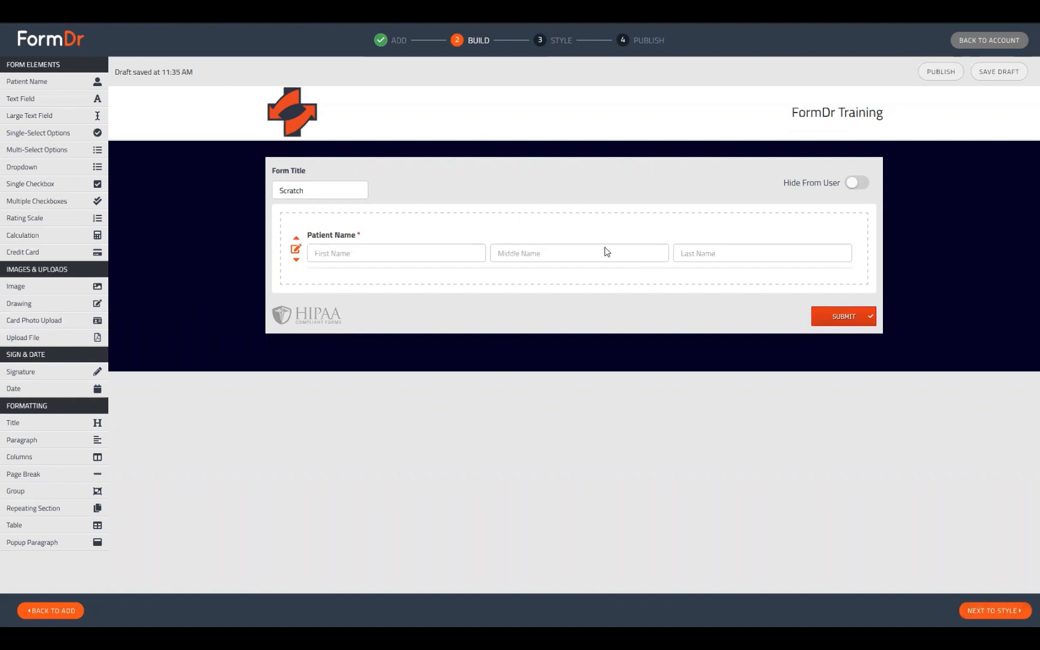
{"action": "left_click_drag", "start_coordinate": [385, 240], "coordinate": [439, 312]}
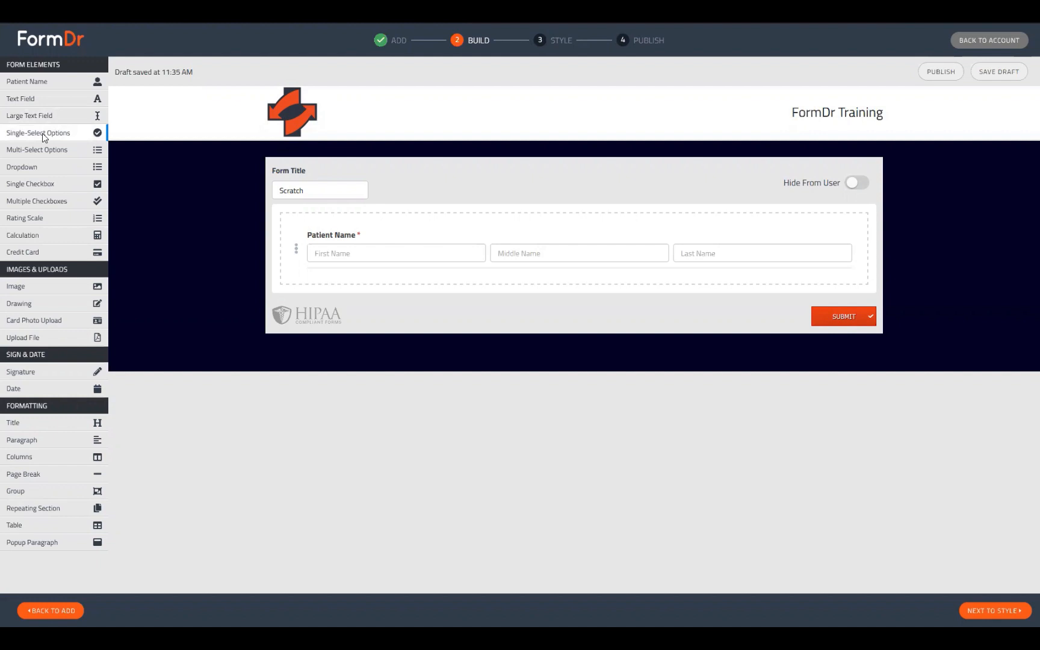
Add a Single-Select Options question below Patient Name with first two answers Male and Female.
{"action": "left_click", "coordinate": [42, 134]}
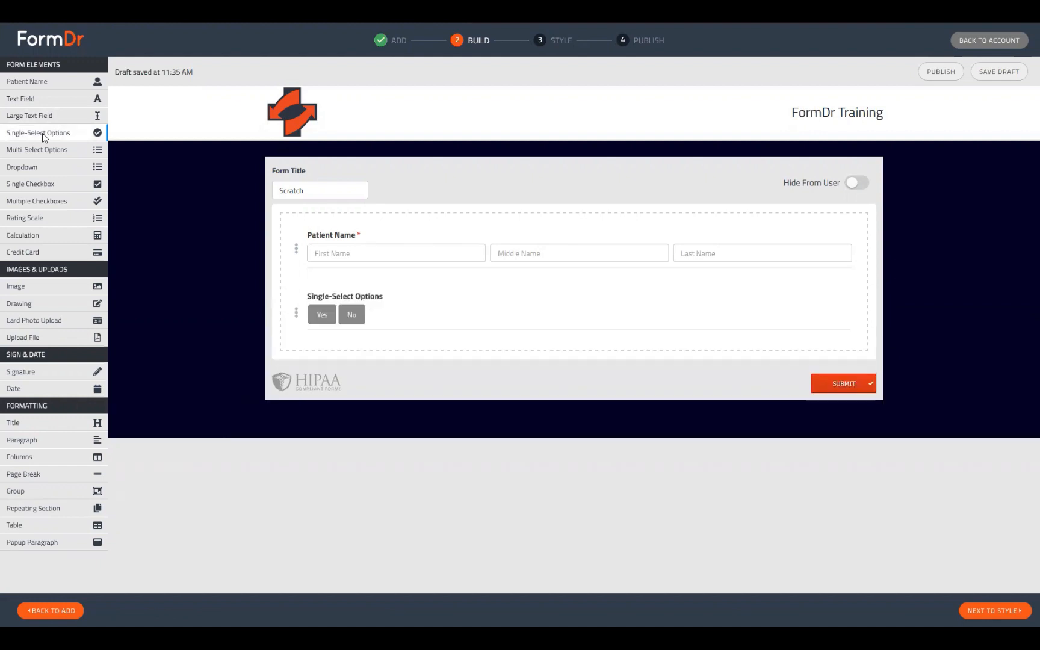
{"action": "mouse_move", "coordinate": [329, 295]}
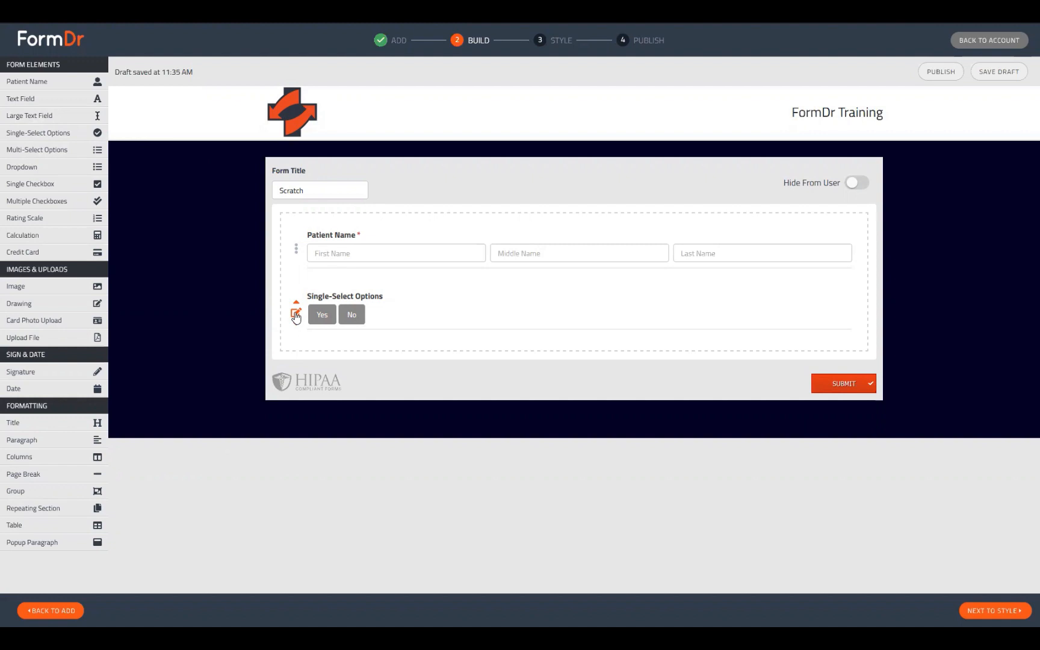
{"action": "left_click", "coordinate": [295, 314]}
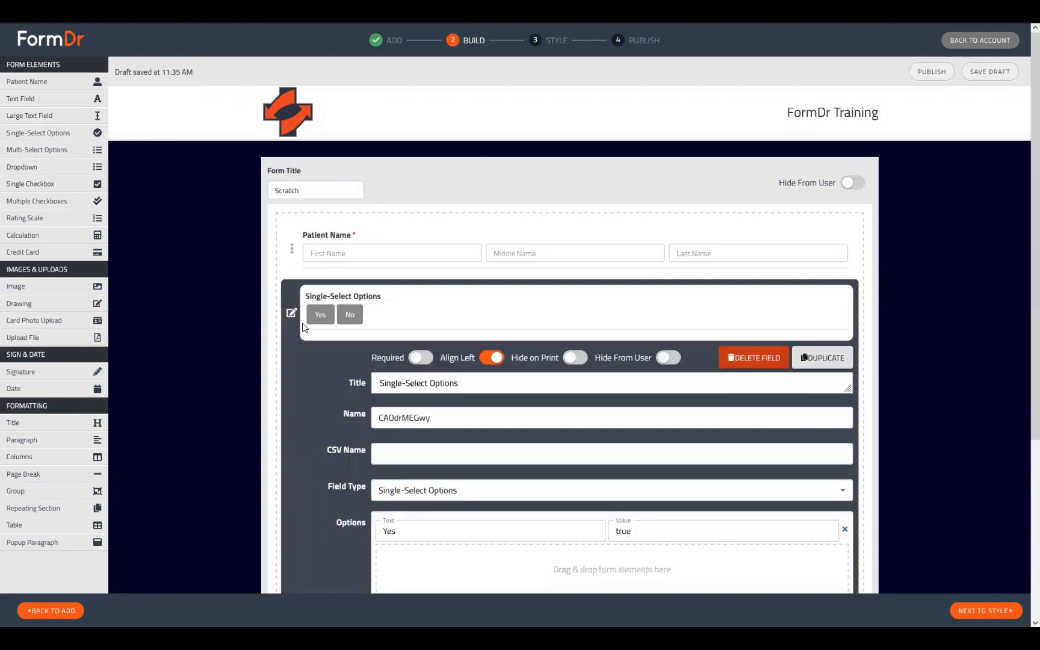
{"action": "scroll", "coordinate": [418, 309], "scroll_direction": "down", "scroll_amount": 1}
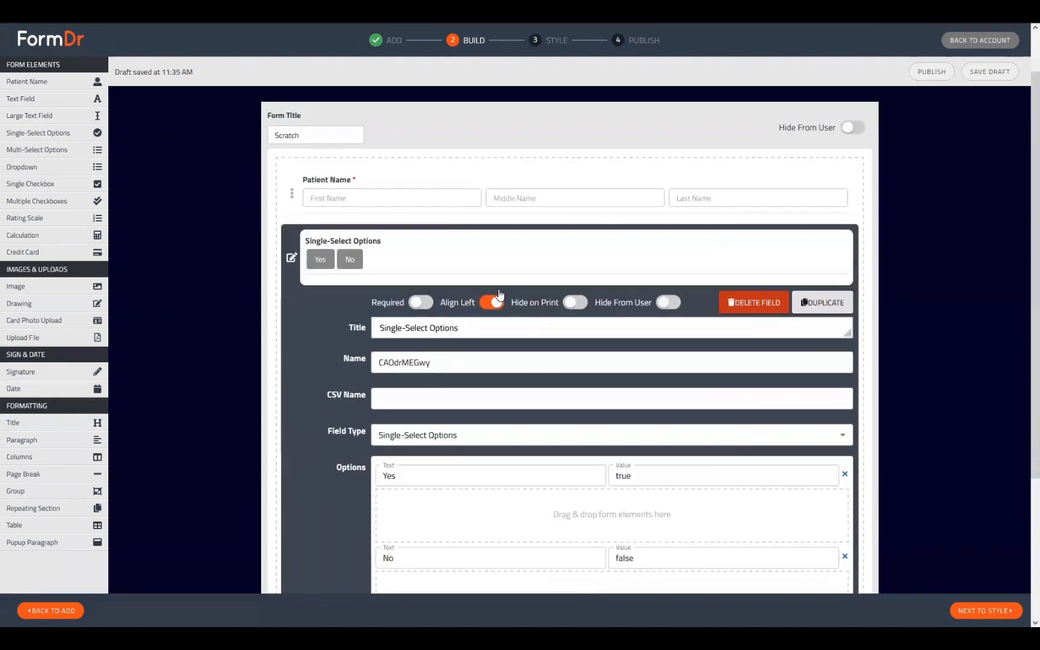
{"action": "scroll", "coordinate": [499, 294], "scroll_direction": "down", "scroll_amount": 2}
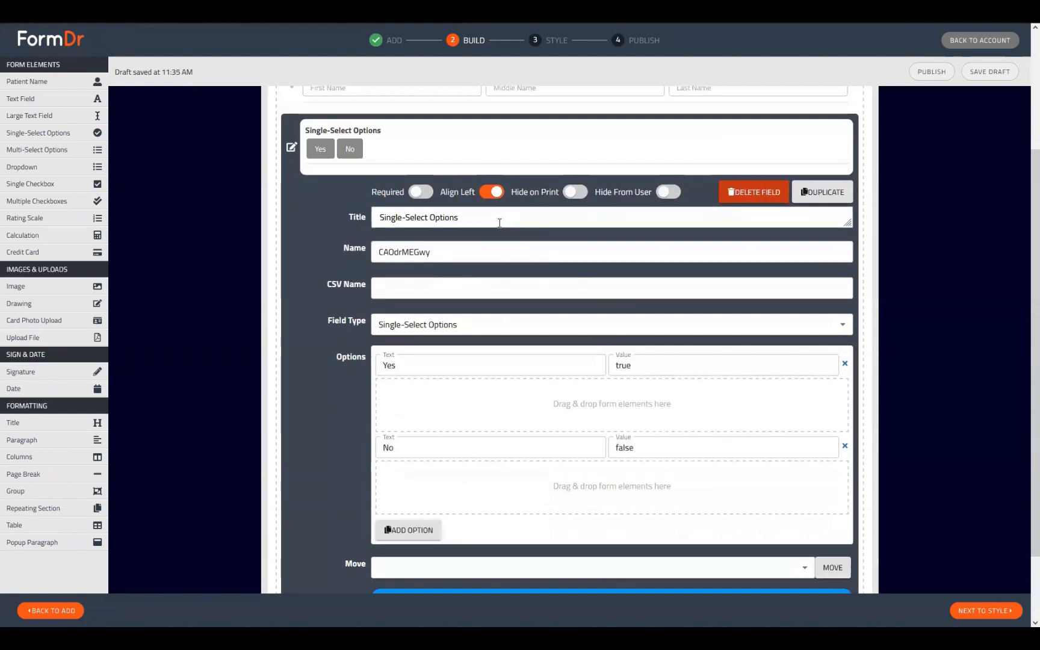
{"action": "left_click_drag", "start_coordinate": [499, 223], "coordinate": [361, 227]}
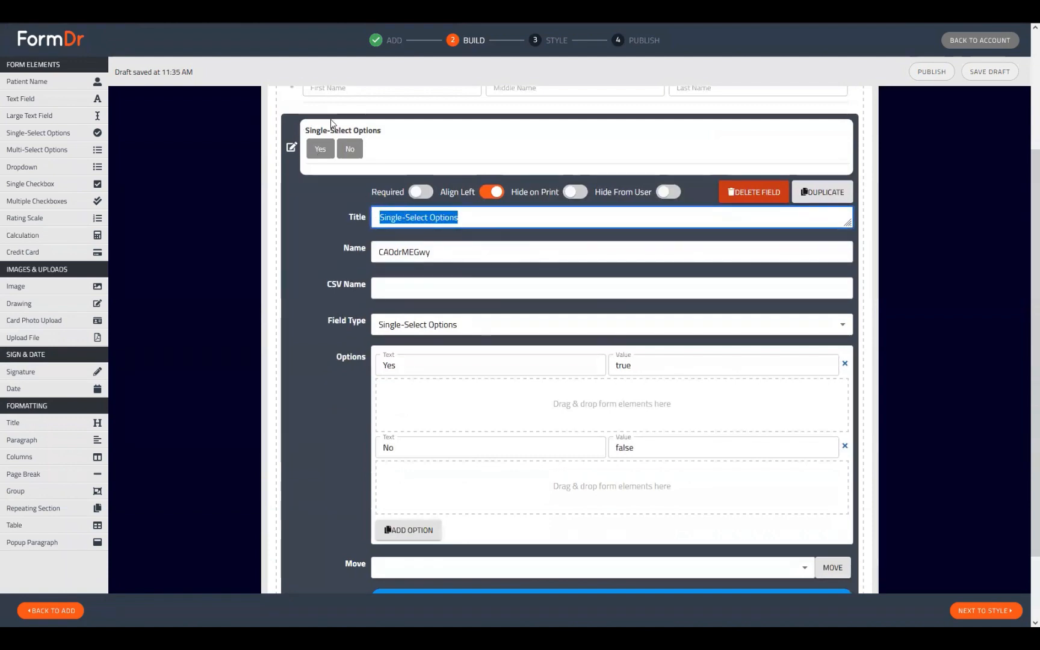
{"action": "double_click", "coordinate": [436, 367]}
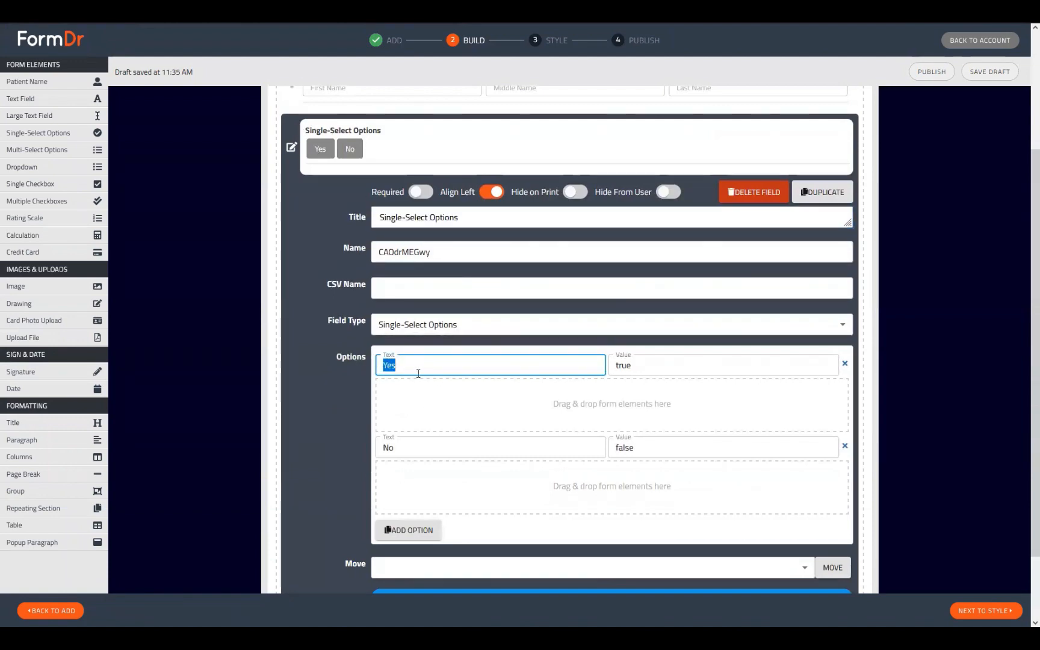
{"action": "type", "text": "Ma"}
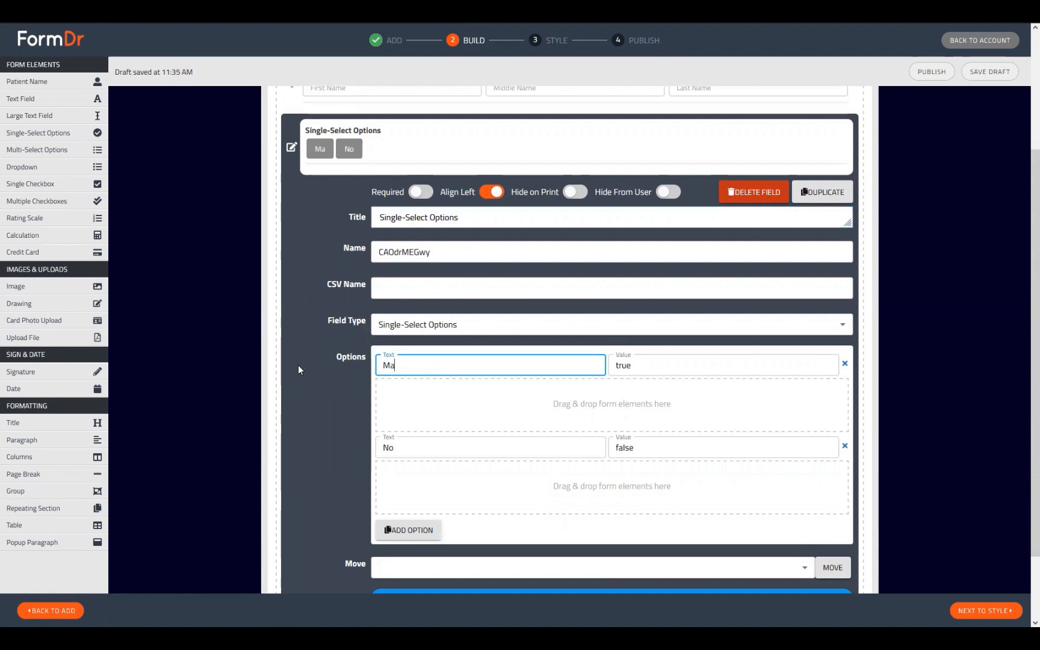
{"action": "type", "text": "le"}
{"action": "key", "text": "Tab"}
{"action": "key", "text": "Tab"}
{"action": "type", "text": "F"}
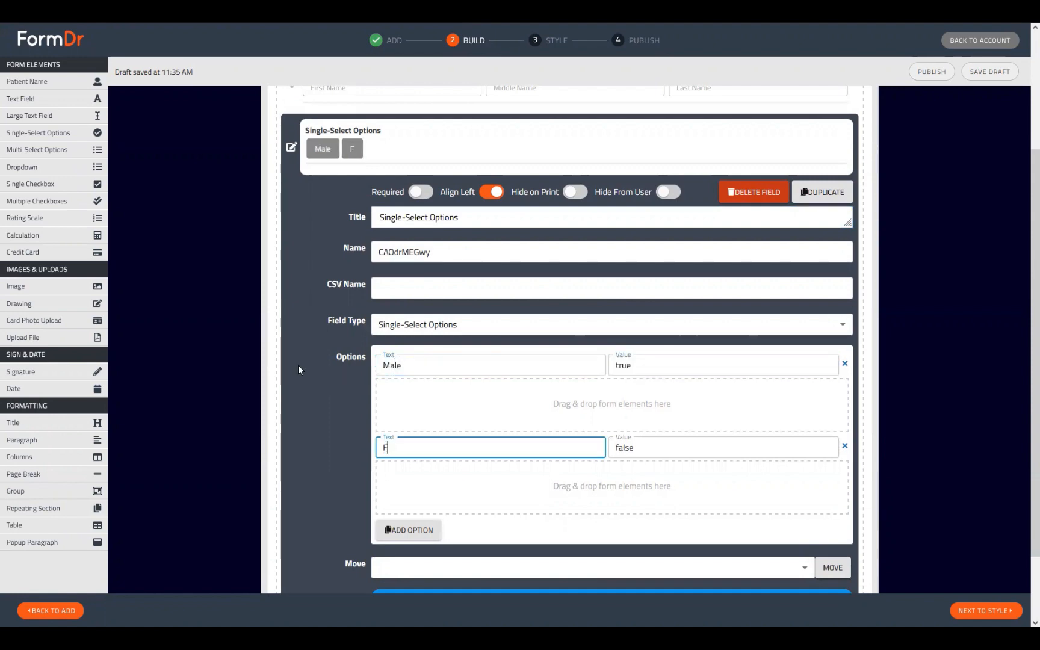
{"action": "type", "text": "emale"}
Add a third answer 'Other' and title the question 'Sex'.
{"action": "scroll", "coordinate": [407, 357], "scroll_direction": "down", "scroll_amount": 1}
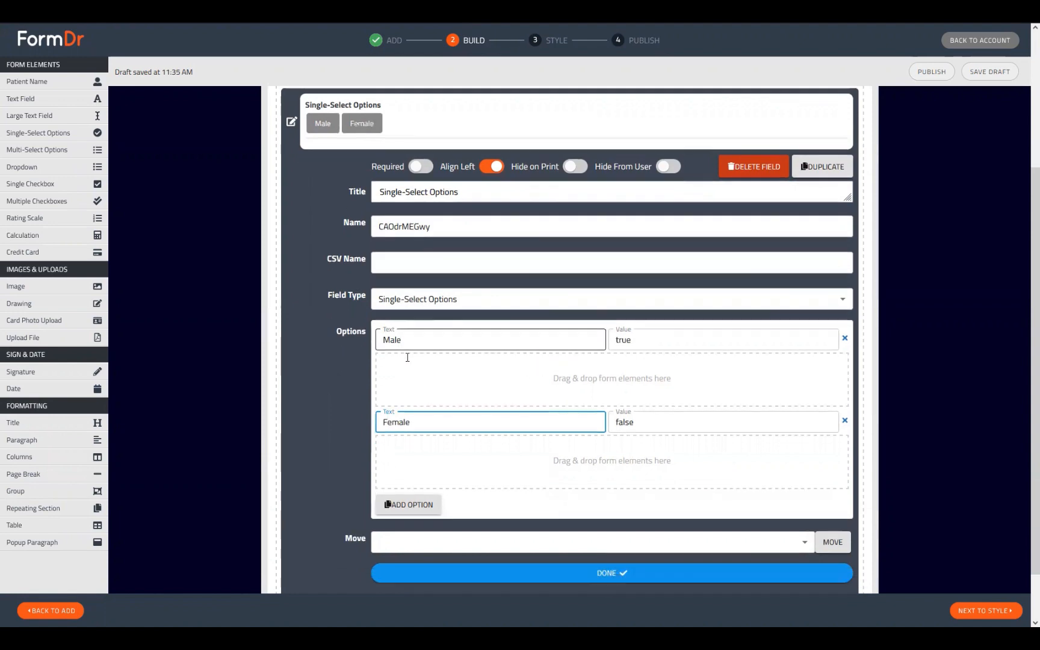
{"action": "scroll", "coordinate": [407, 360], "scroll_direction": "up", "scroll_amount": 2}
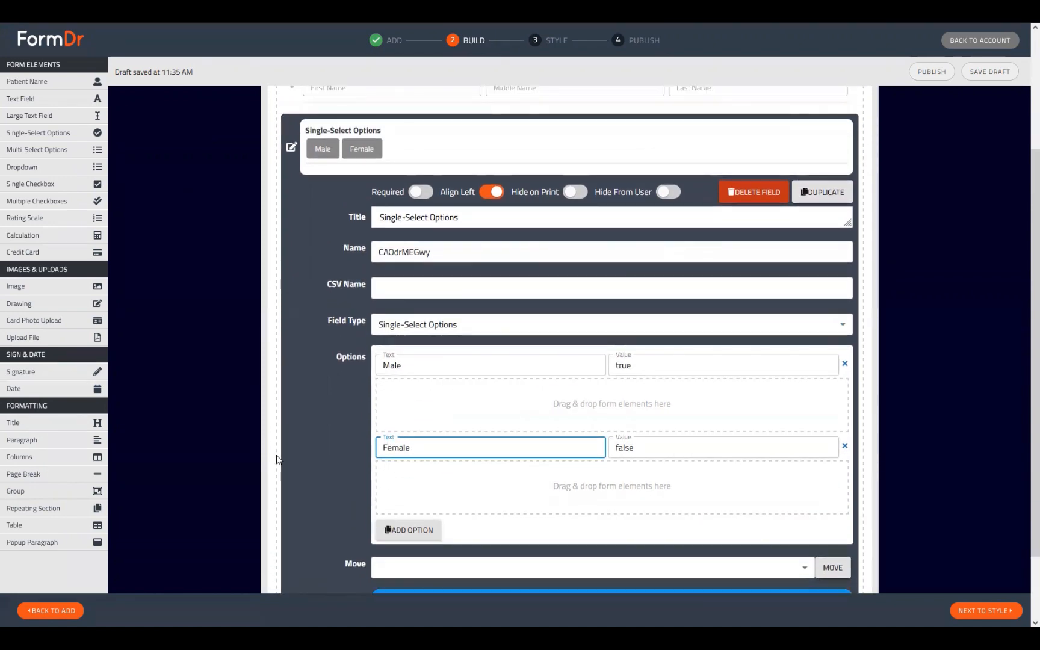
{"action": "left_click", "coordinate": [405, 531]}
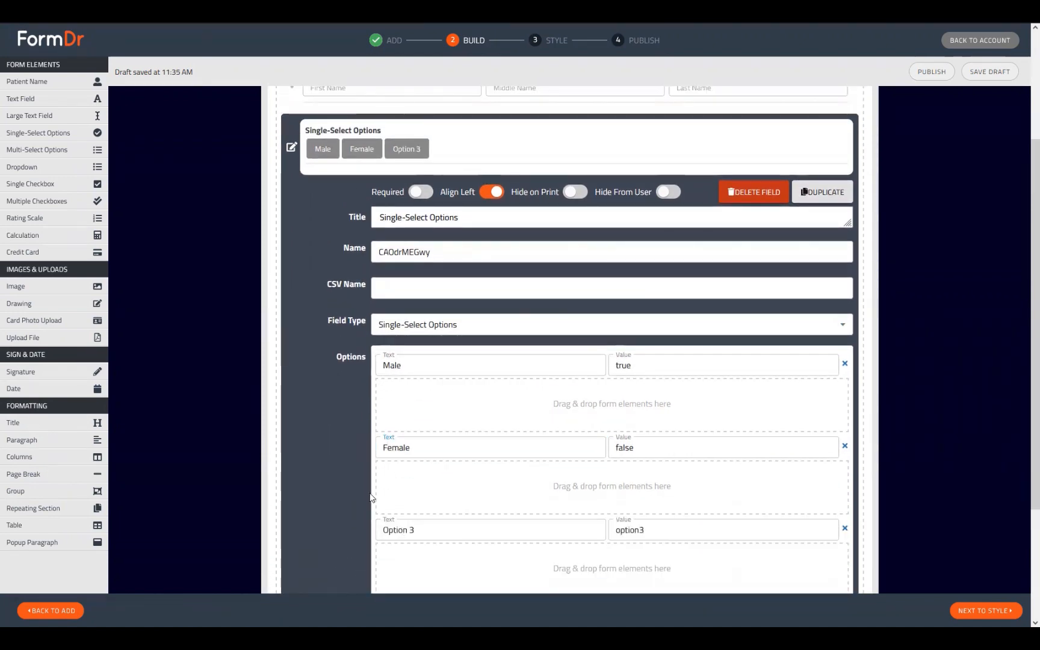
{"action": "left_click_drag", "start_coordinate": [437, 530], "coordinate": [277, 532]}
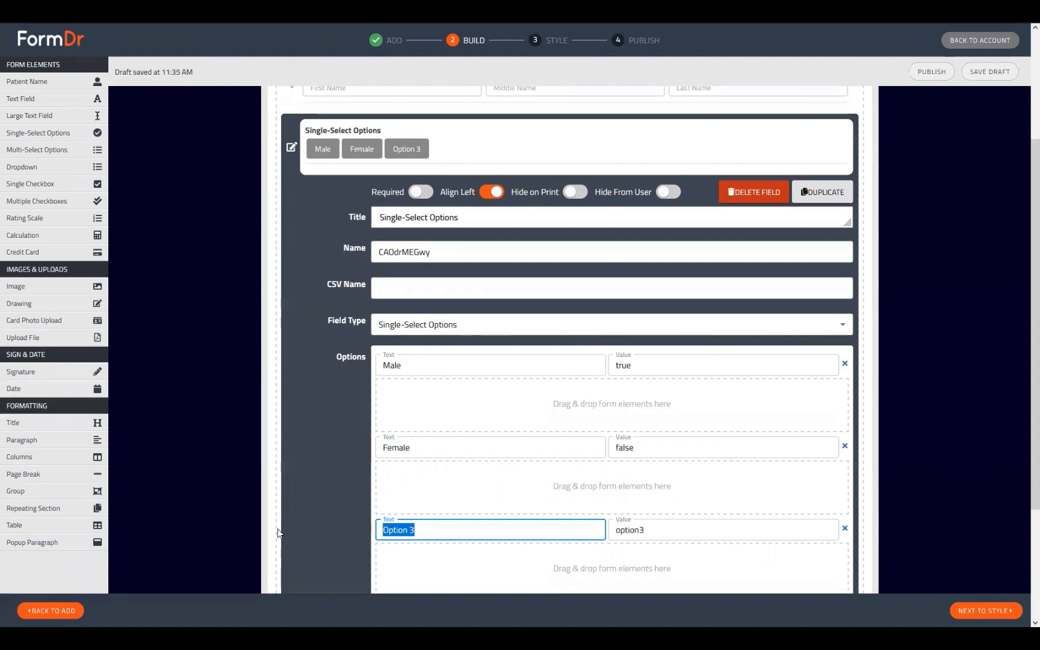
{"action": "type", "text": "Other"}
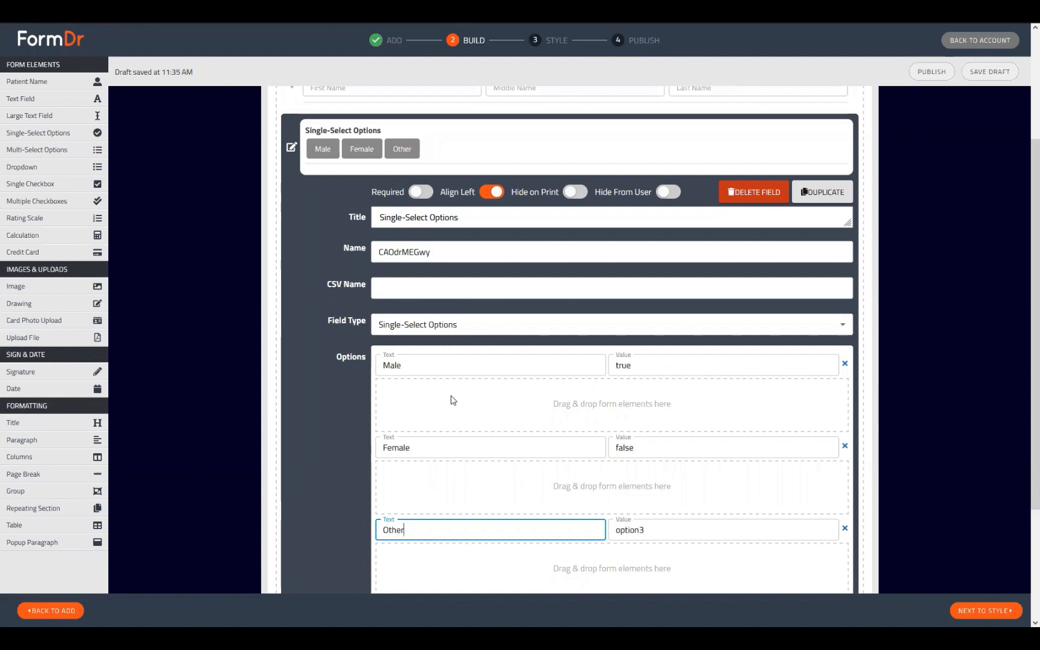
{"action": "scroll", "coordinate": [452, 399], "scroll_direction": "down", "scroll_amount": 1}
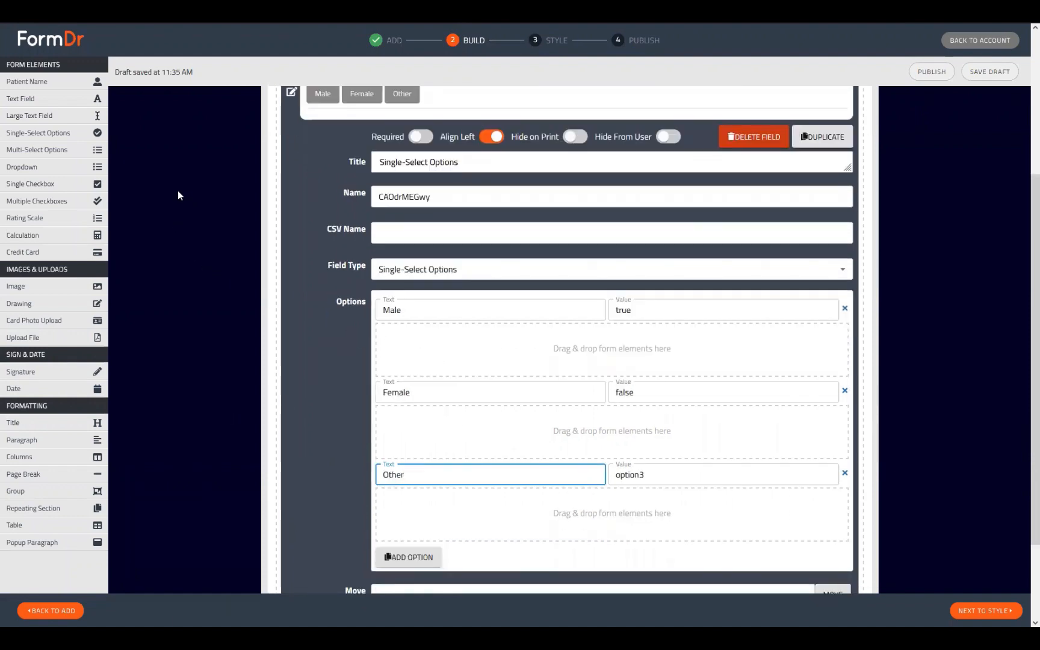
{"action": "scroll", "coordinate": [604, 518], "scroll_direction": "up", "scroll_amount": 1}
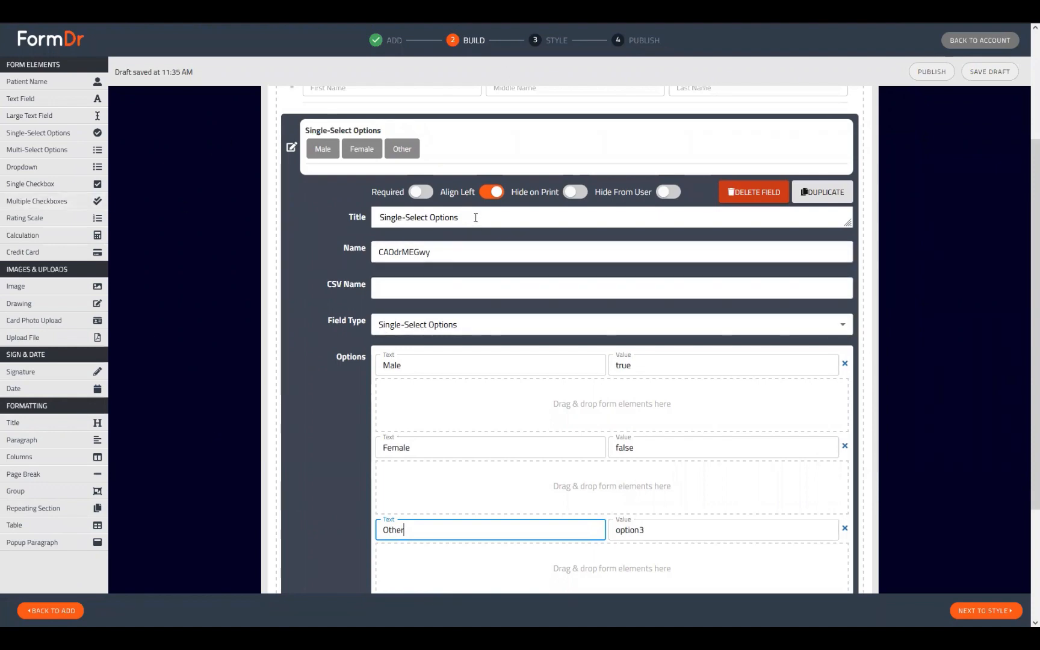
{"action": "left_click_drag", "start_coordinate": [475, 218], "coordinate": [179, 221]}
{"action": "type", "text": "Sex"}
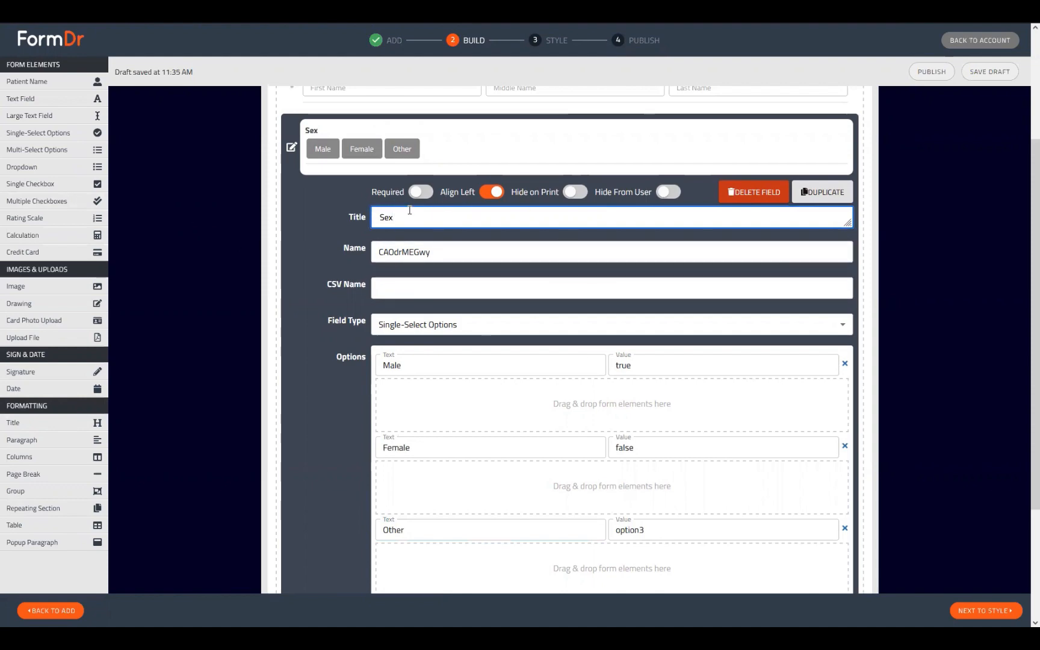
Nest a text field titled 'Please Describe' under the Sex question's Other answer.
{"action": "double_click", "coordinate": [378, 216]}
{"action": "scroll", "coordinate": [425, 379], "scroll_direction": "down", "scroll_amount": 1}
{"action": "scroll", "coordinate": [425, 379], "scroll_direction": "down", "scroll_amount": 1}
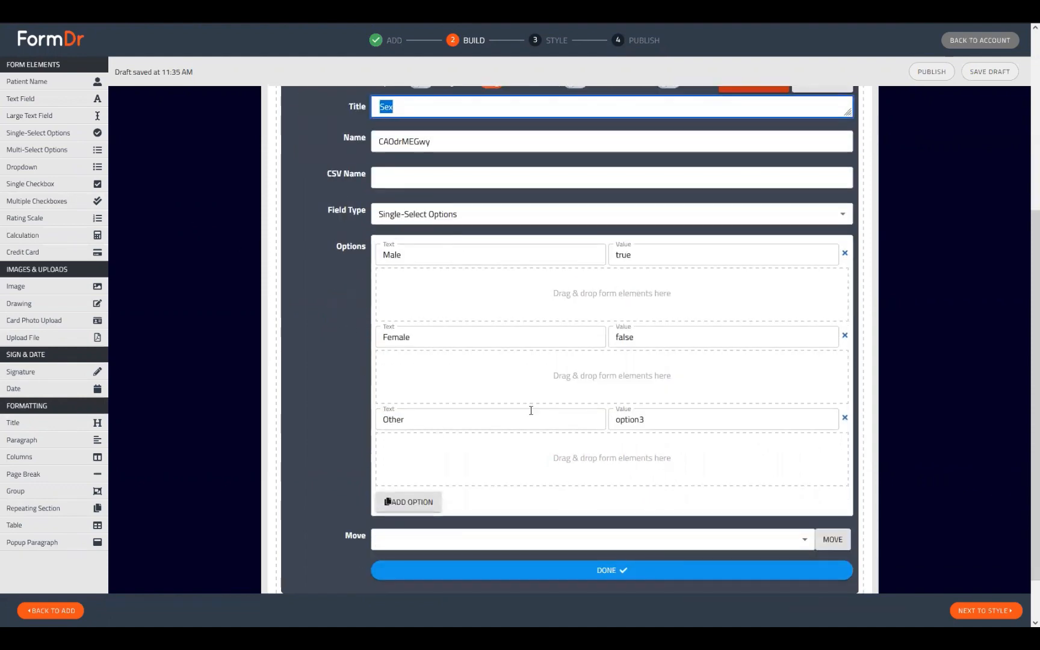
{"action": "scroll", "coordinate": [506, 370], "scroll_direction": "up", "scroll_amount": 1}
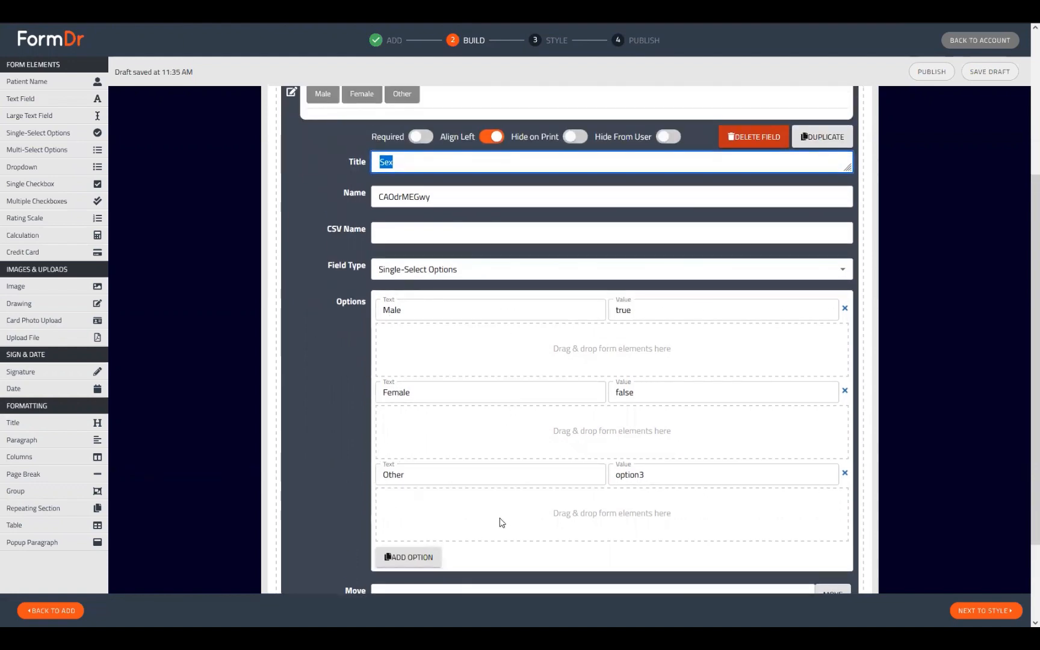
{"action": "scroll", "coordinate": [499, 523], "scroll_direction": "up", "scroll_amount": 1}
{"action": "scroll", "coordinate": [491, 525], "scroll_direction": "down", "scroll_amount": 1}
{"action": "scroll", "coordinate": [674, 323], "scroll_direction": "down", "scroll_amount": 1}
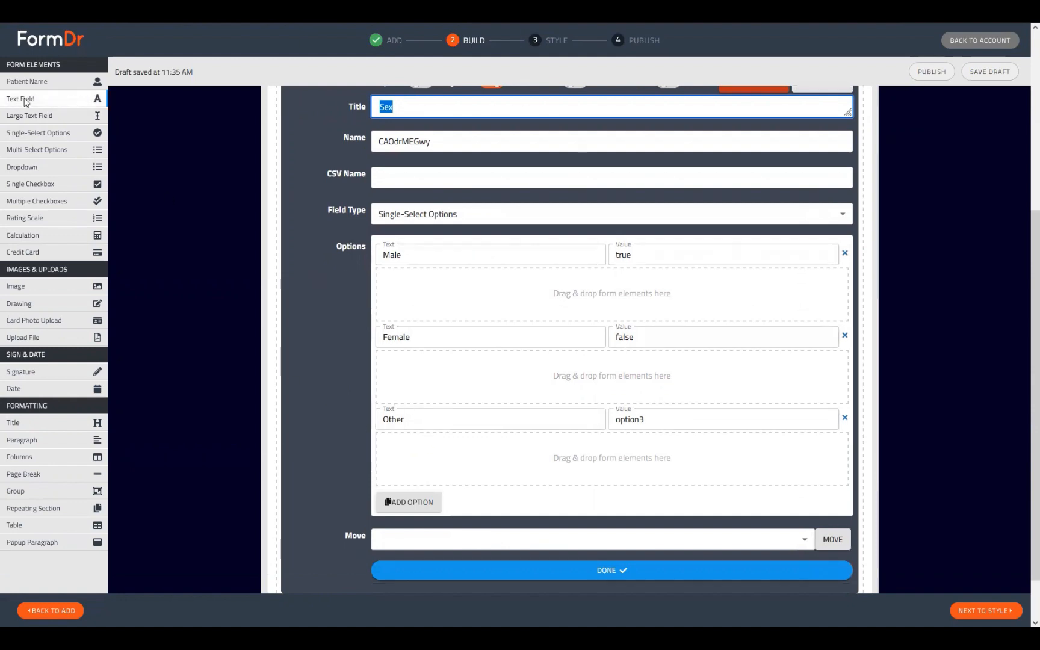
{"action": "left_click_drag", "start_coordinate": [24, 101], "coordinate": [414, 460]}
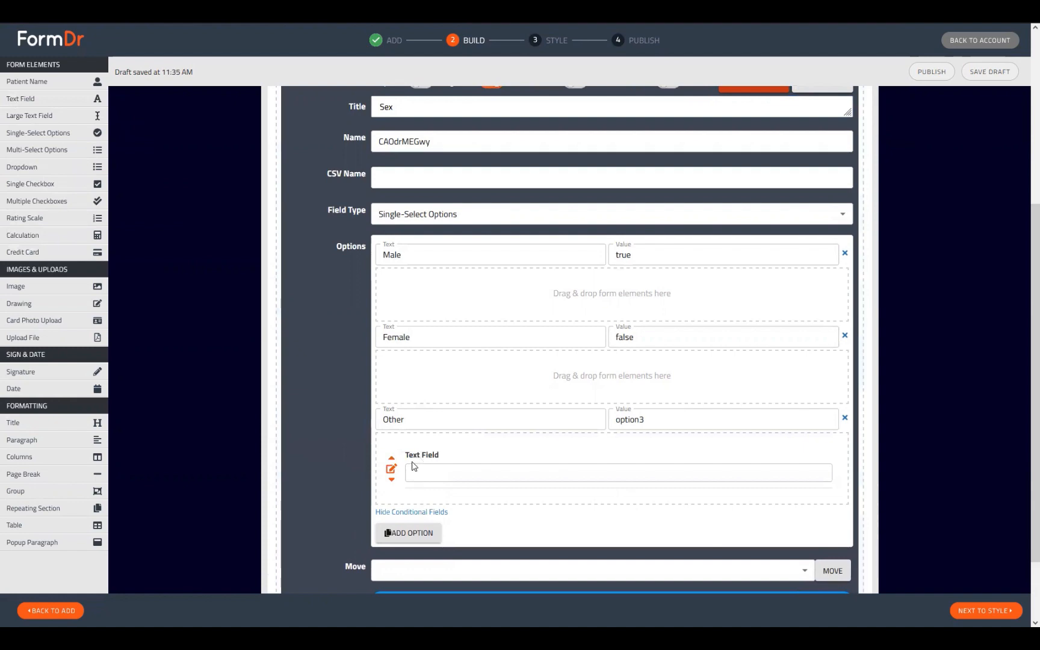
{"action": "left_click", "coordinate": [391, 471]}
{"action": "scroll", "coordinate": [508, 456], "scroll_direction": "down", "scroll_amount": 2}
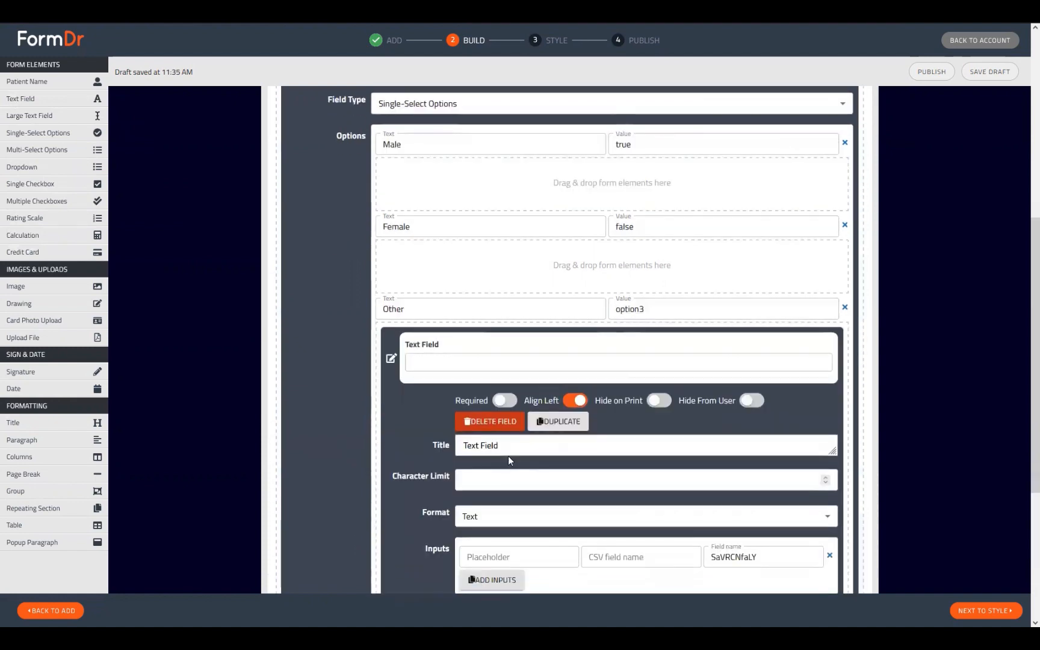
{"action": "left_click_drag", "start_coordinate": [508, 449], "coordinate": [336, 439]}
{"action": "type", "text": "Plea"}
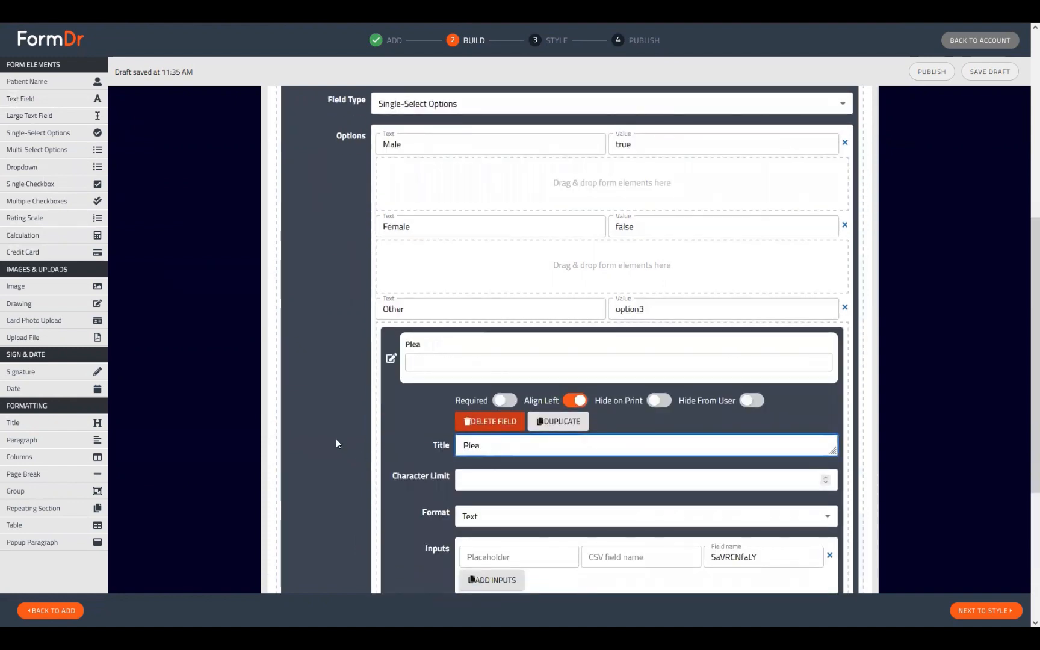
{"action": "type", "text": "se Describe"}
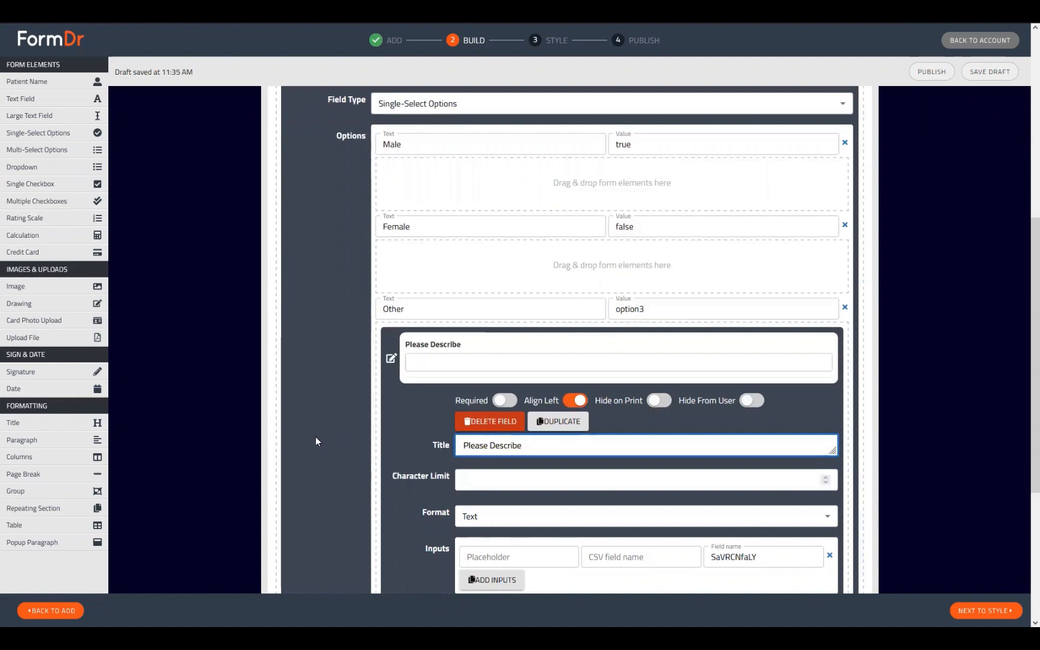
Set the Please Describe field's placeholder to 'Describe' and collapse its settings.
{"action": "double_click", "coordinate": [515, 446]}
{"action": "key", "text": "ctrl+c"}
{"action": "left_click", "coordinate": [500, 556]}
{"action": "key", "text": "ctrl+v"}
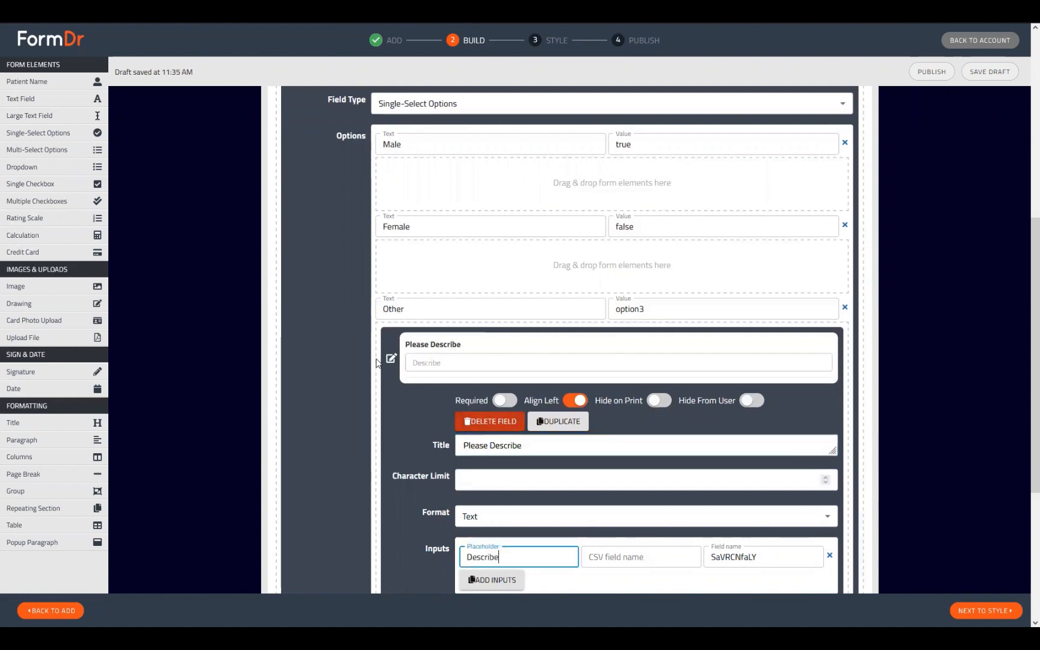
{"action": "left_click", "coordinate": [392, 360]}
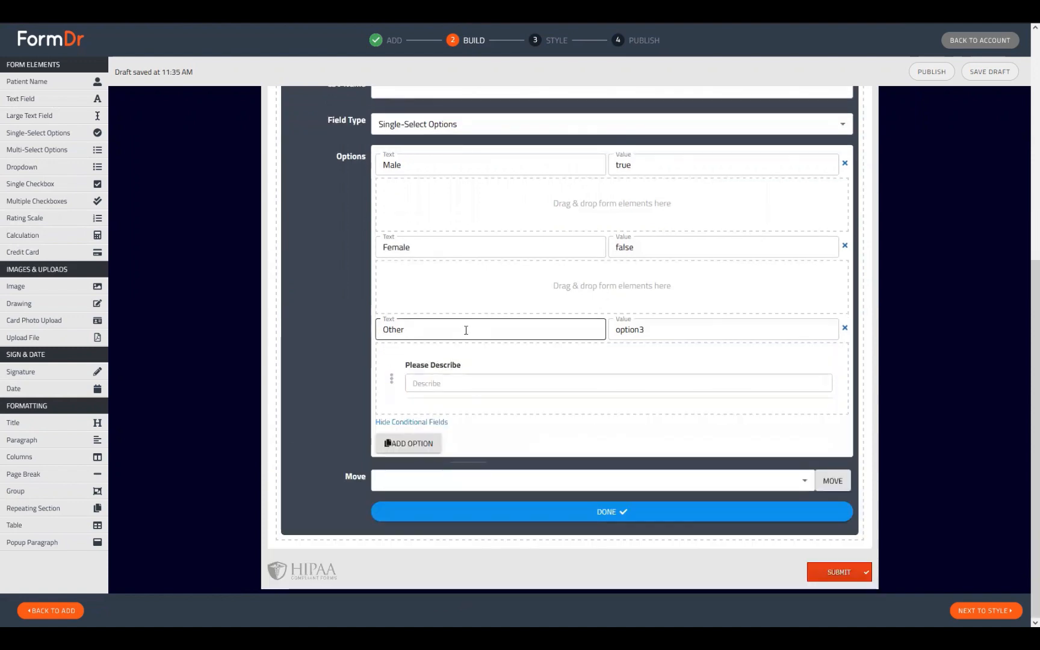
{"action": "scroll", "coordinate": [482, 361], "scroll_direction": "up", "scroll_amount": 1}
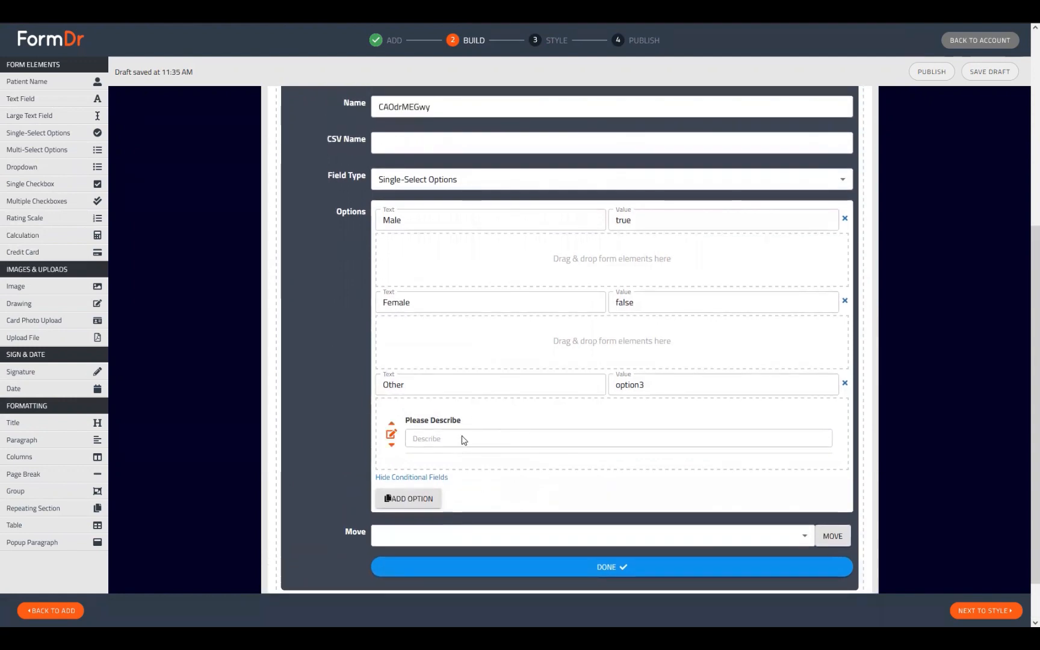
{"action": "scroll", "coordinate": [497, 486], "scroll_direction": "up", "scroll_amount": 3}
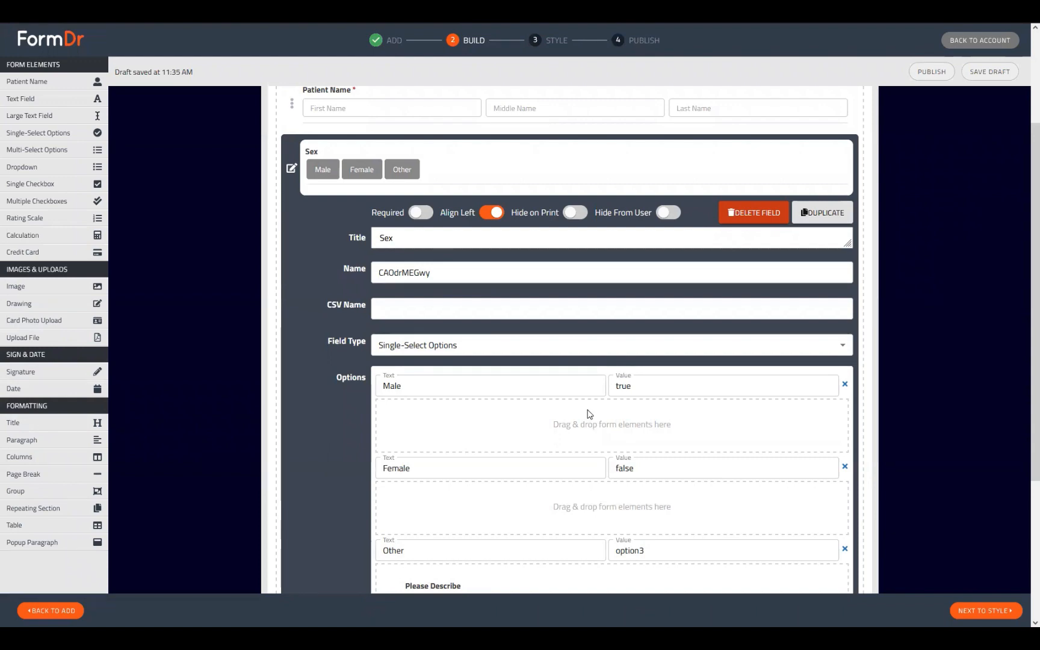
{"action": "scroll", "coordinate": [532, 399], "scroll_direction": "down", "scroll_amount": 1}
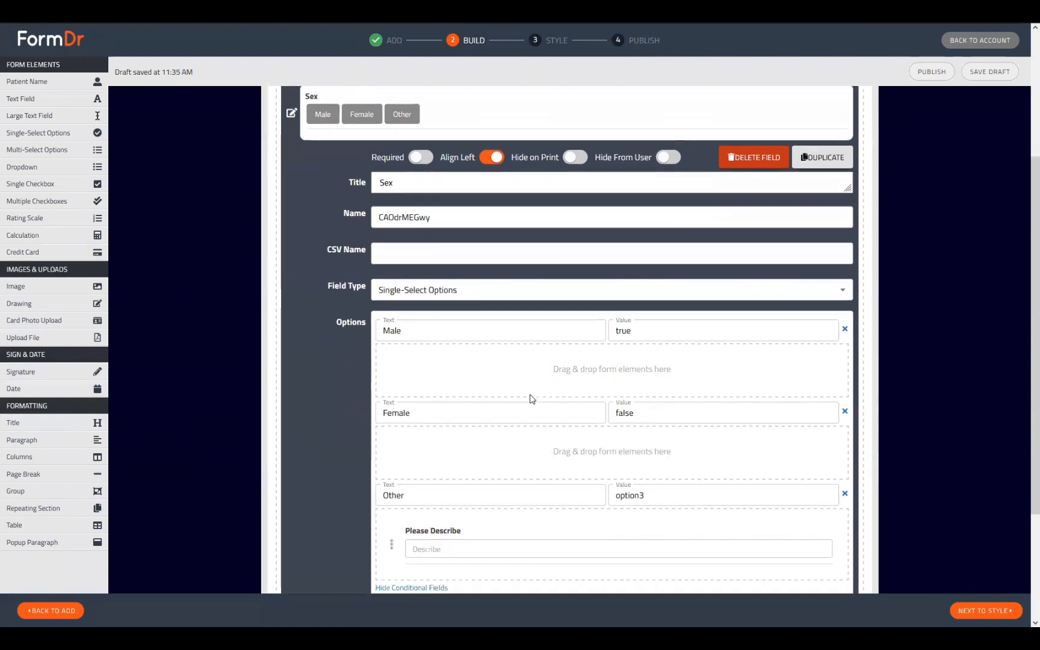
{"action": "scroll", "coordinate": [395, 475], "scroll_direction": "down", "scroll_amount": 2}
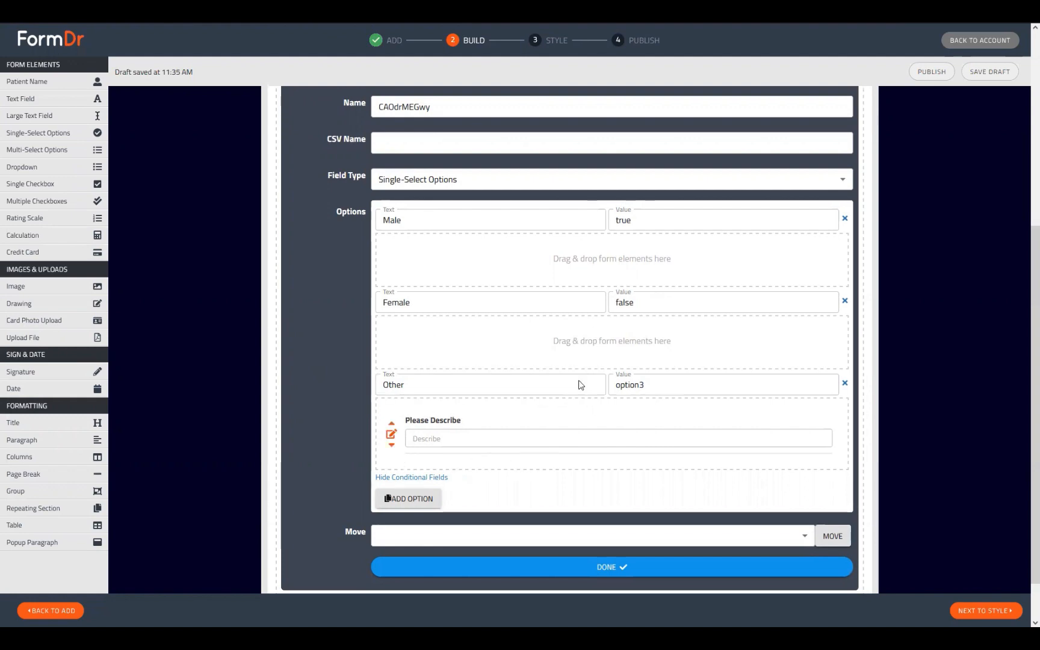
{"action": "scroll", "coordinate": [483, 382], "scroll_direction": "down", "scroll_amount": 1}
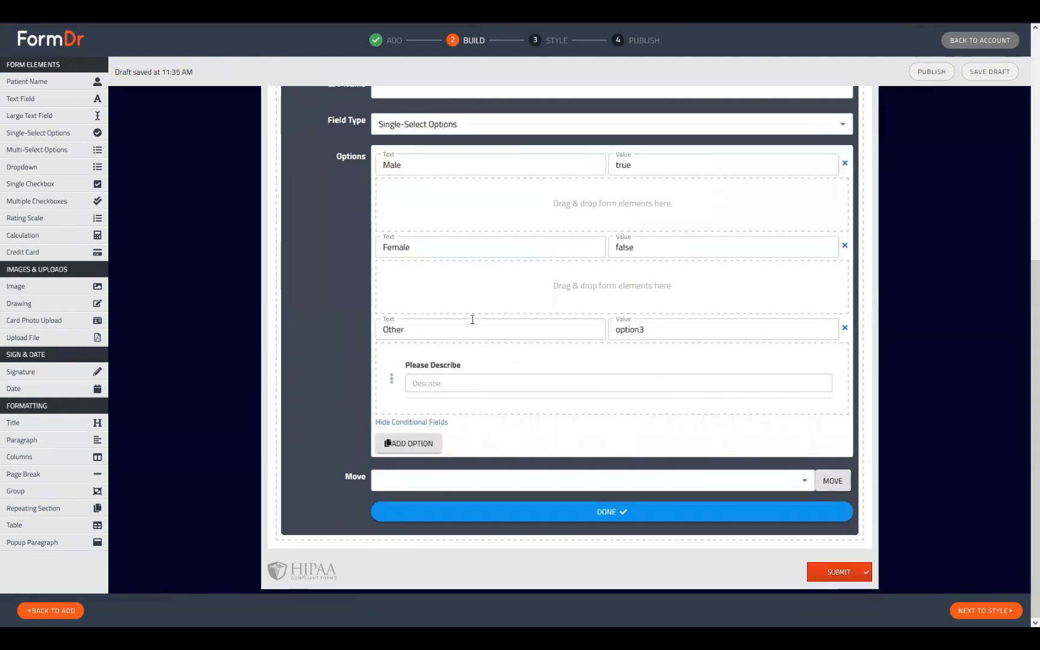
{"action": "scroll", "coordinate": [517, 379], "scroll_direction": "up", "scroll_amount": 6}
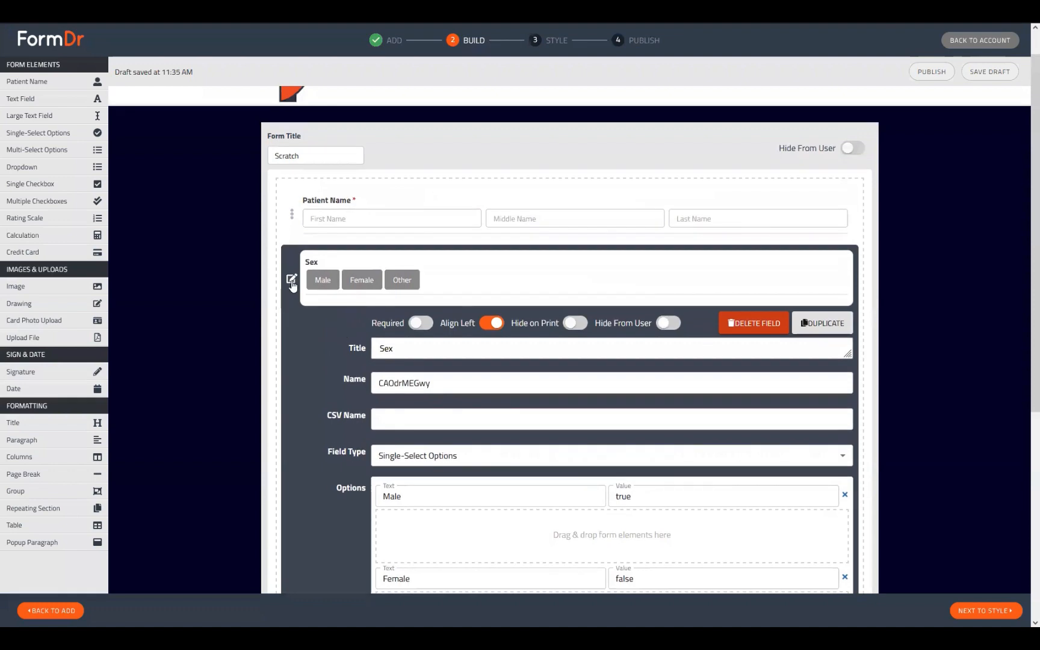
Add a Dropdown question below Sex and check its default choices Option 1 and Option 2.
{"action": "left_click", "coordinate": [291, 276]}
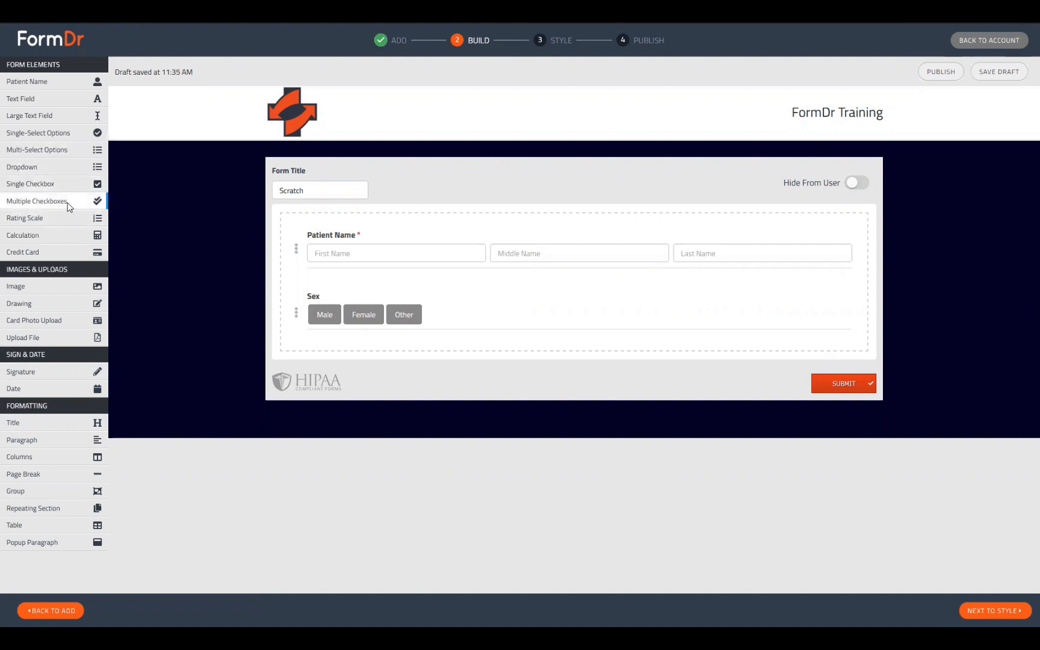
{"action": "left_click", "coordinate": [21, 168]}
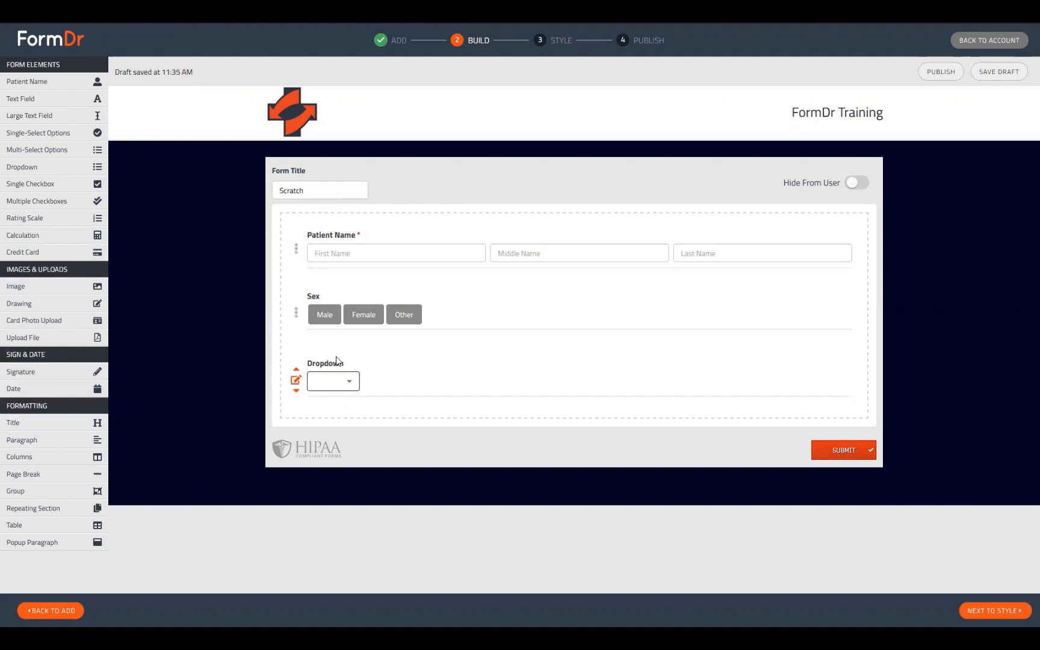
{"action": "left_click", "coordinate": [333, 385]}
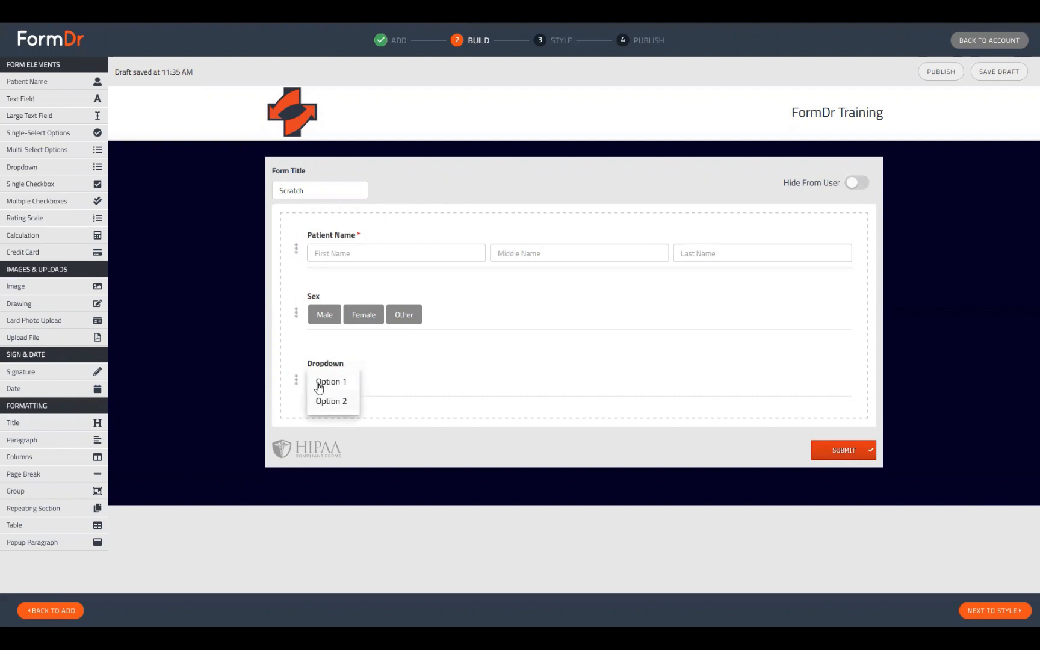
{"action": "left_click", "coordinate": [385, 340]}
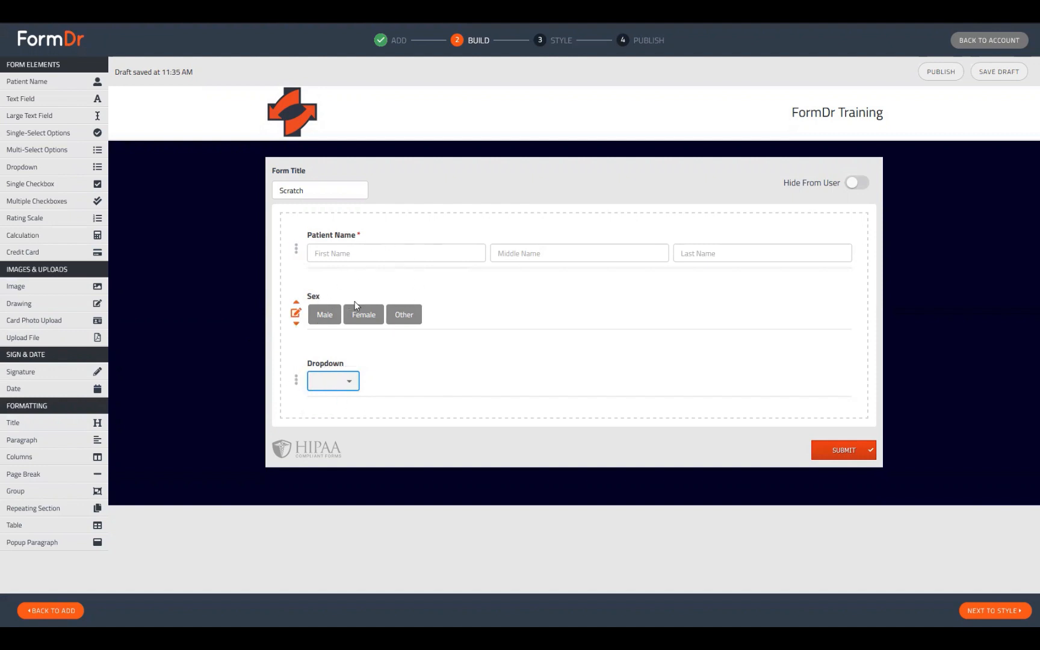
{"action": "left_click_drag", "start_coordinate": [314, 296], "coordinate": [339, 294]}
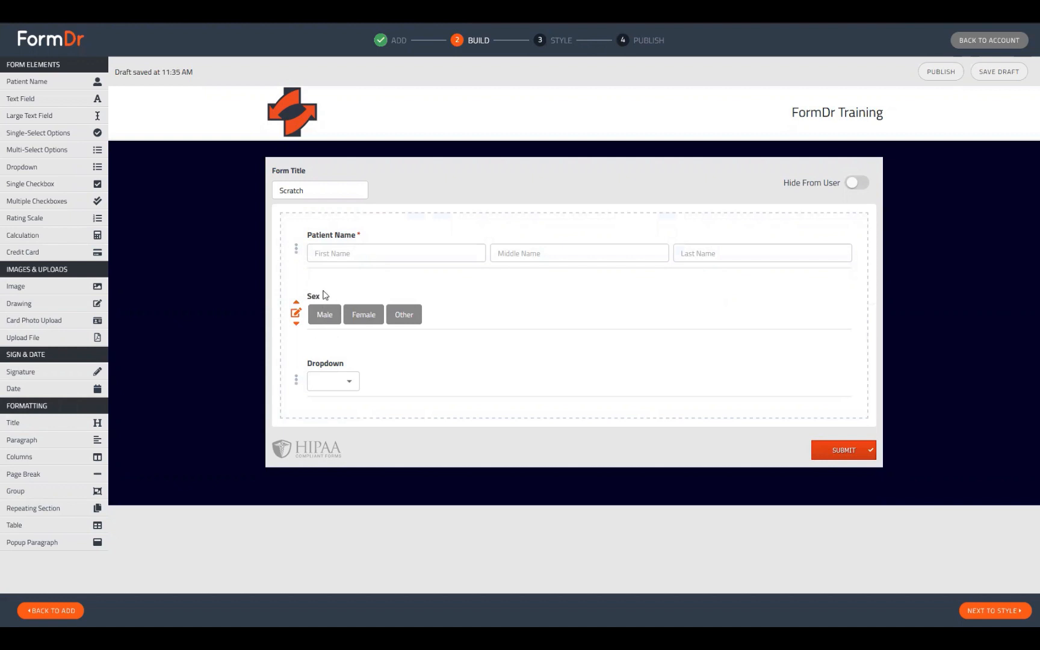
{"action": "left_click", "coordinate": [296, 313]}
{"action": "scroll", "coordinate": [358, 387], "scroll_direction": "down", "scroll_amount": 2}
{"action": "left_click", "coordinate": [507, 415]}
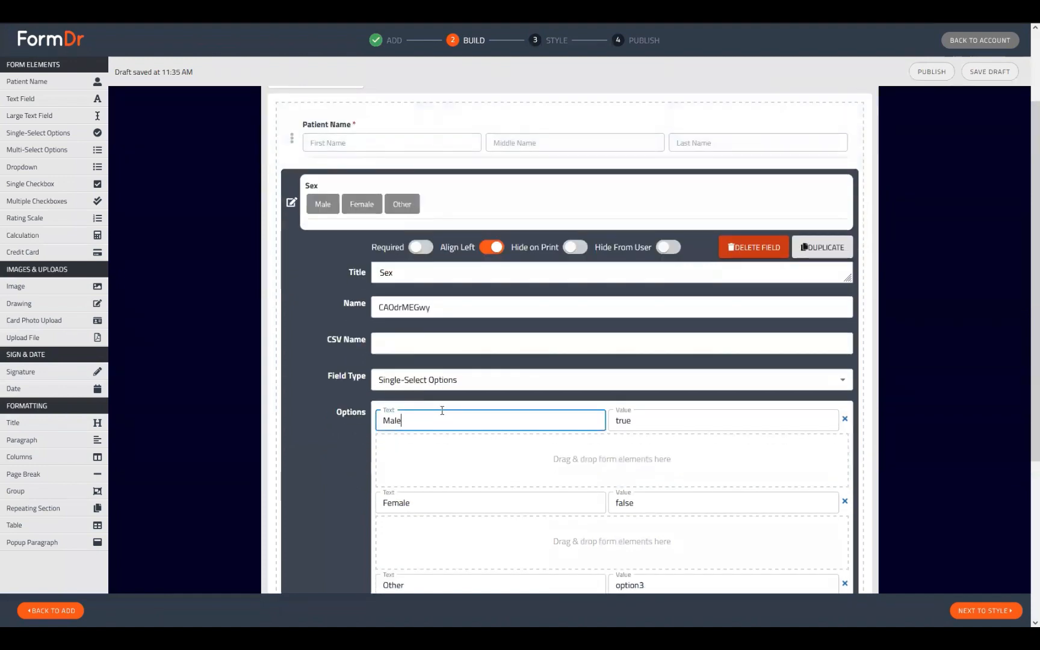
{"action": "key", "text": "ctrl+a"}
{"action": "key", "text": "BackSpace"}
{"action": "type", "text": "This "}
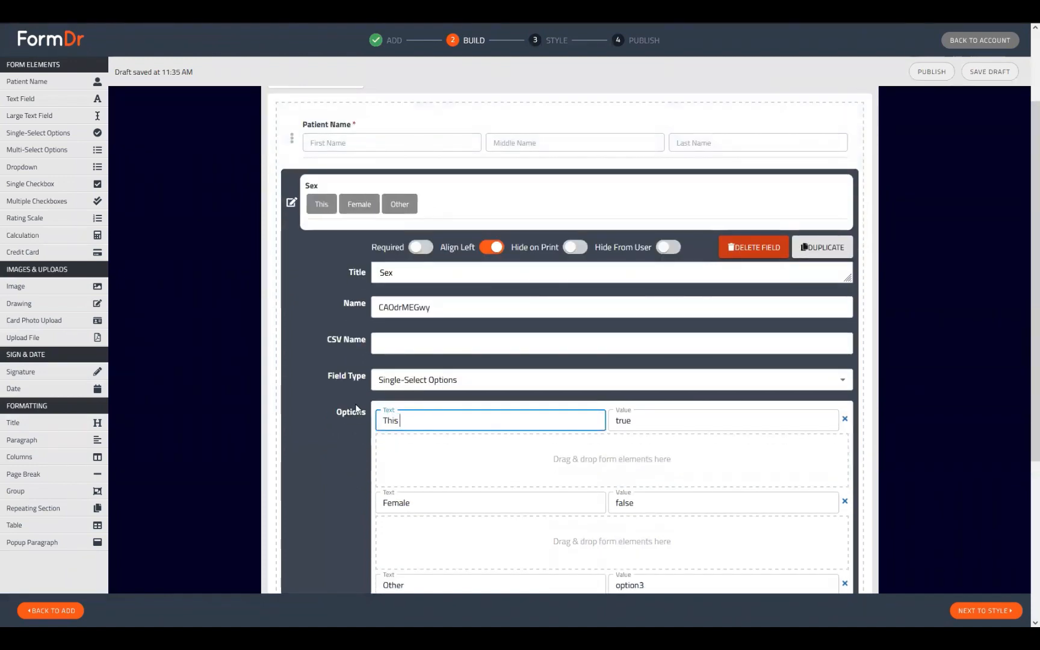
{"action": "type", "text": "is a sentence"}
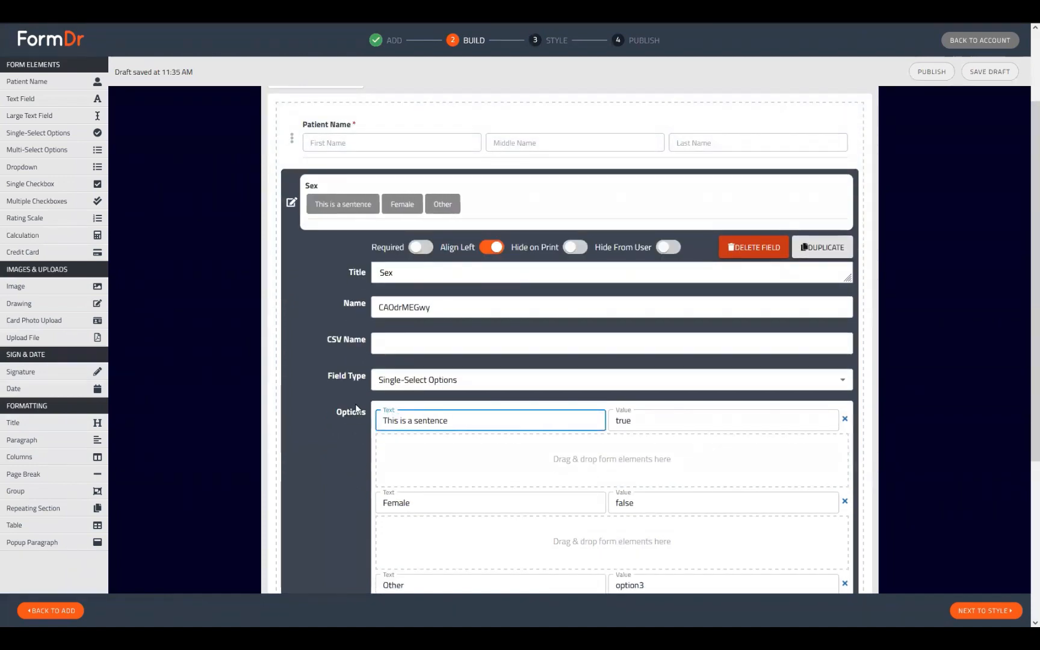
{"action": "type", "text": "."}
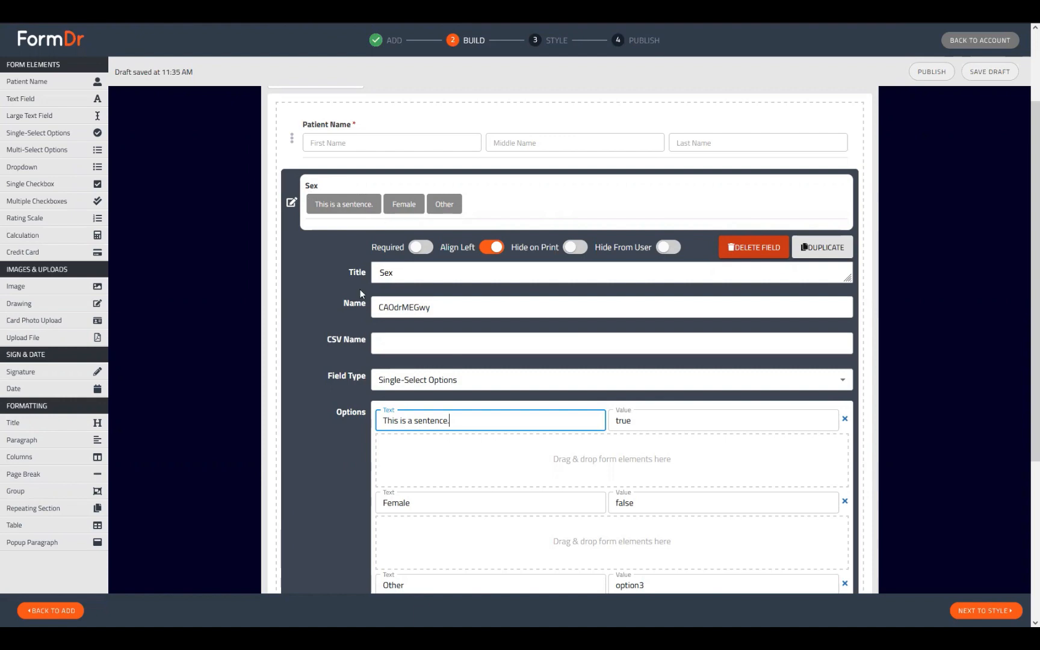
{"action": "key", "text": "BackSpace"}
{"action": "key", "text": "ctrl+a"}
{"action": "key", "text": "ctrl+c"}
{"action": "left_click", "coordinate": [480, 423]}
{"action": "key", "text": "ctrl+v"}
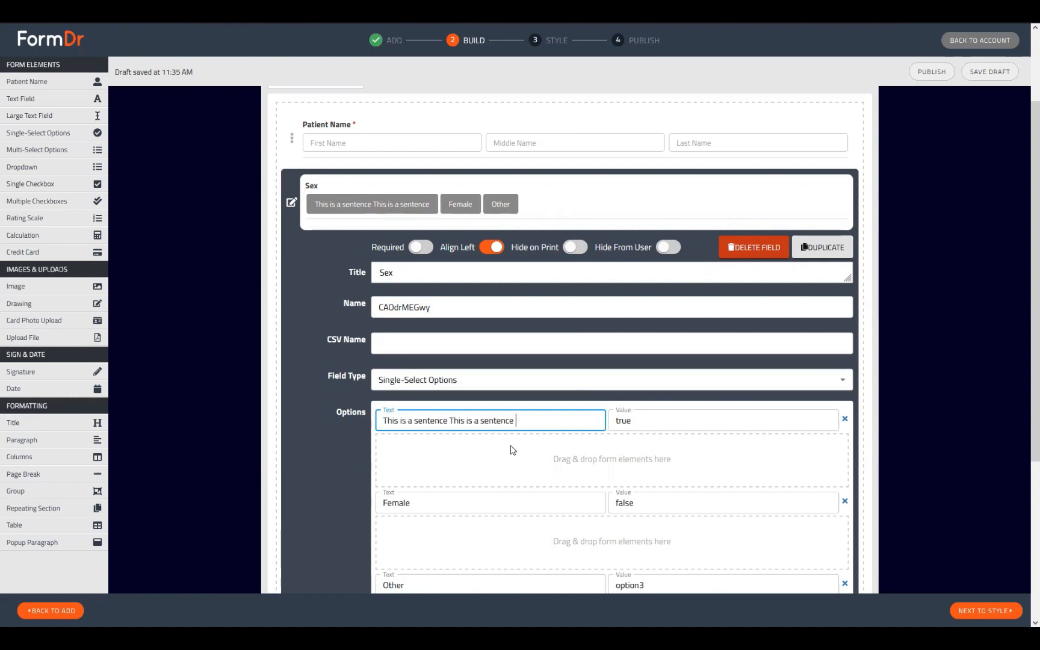
{"action": "key", "text": "ctrl+v"}
{"action": "key", "text": "ctrl+v"}
{"action": "key", "text": "ctrl+v"}
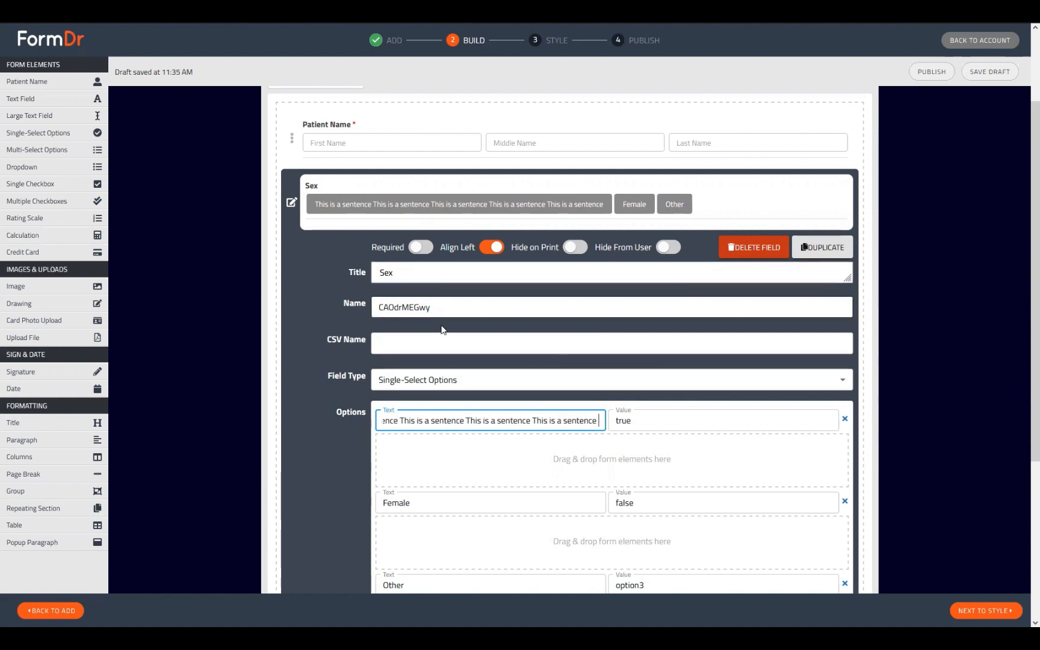
{"action": "scroll", "coordinate": [499, 373], "scroll_direction": "down", "scroll_amount": 2}
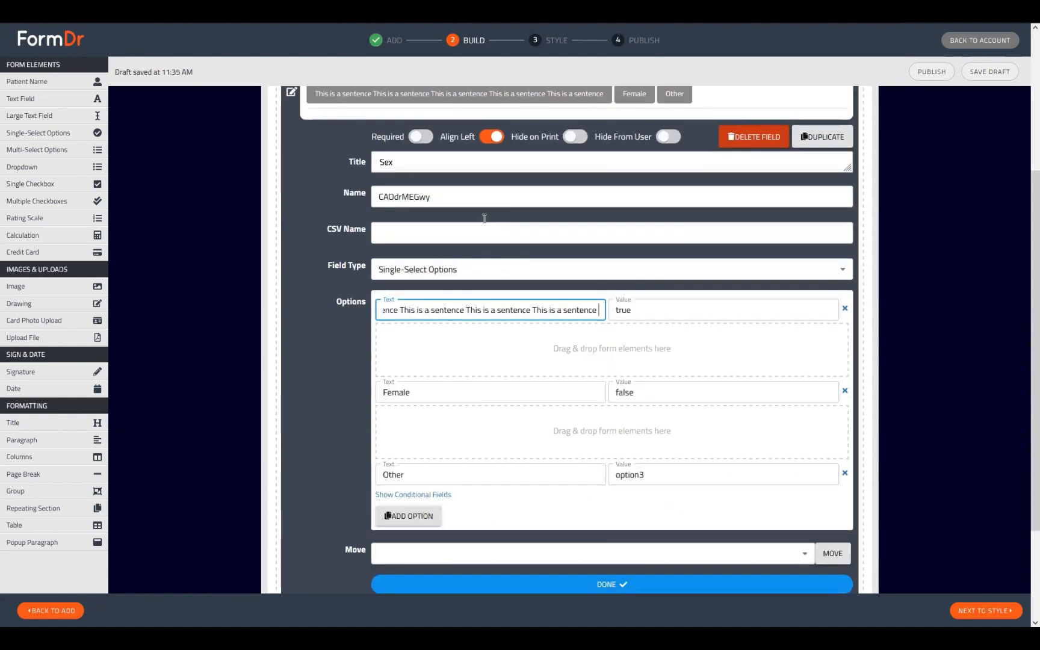
{"action": "scroll", "coordinate": [538, 444], "scroll_direction": "up", "scroll_amount": 2}
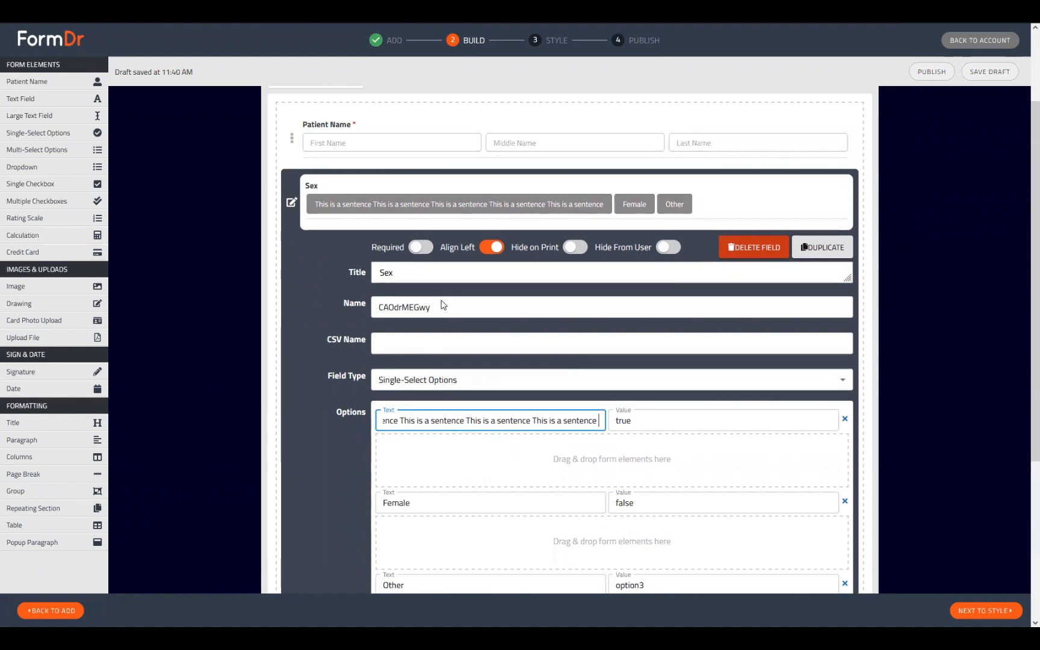
{"action": "key", "text": "ctrl+z"}
{"action": "key", "text": "ctrl+z"}
{"action": "key", "text": "ctrl+z"}
{"action": "key", "text": "ctrl+z"}
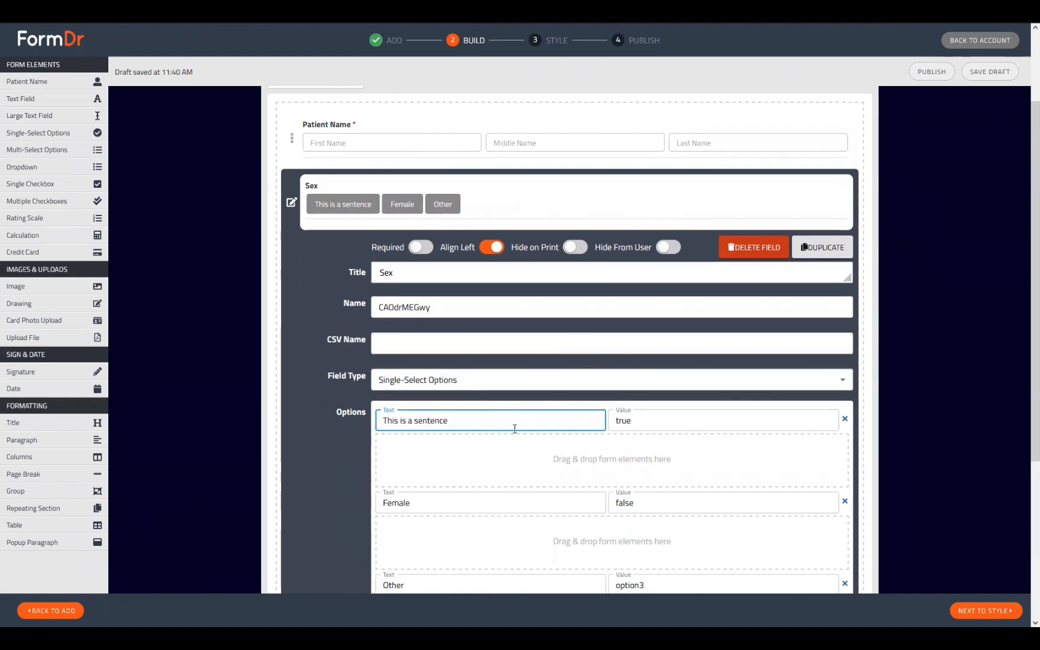
{"action": "key", "text": "ctrl+z"}
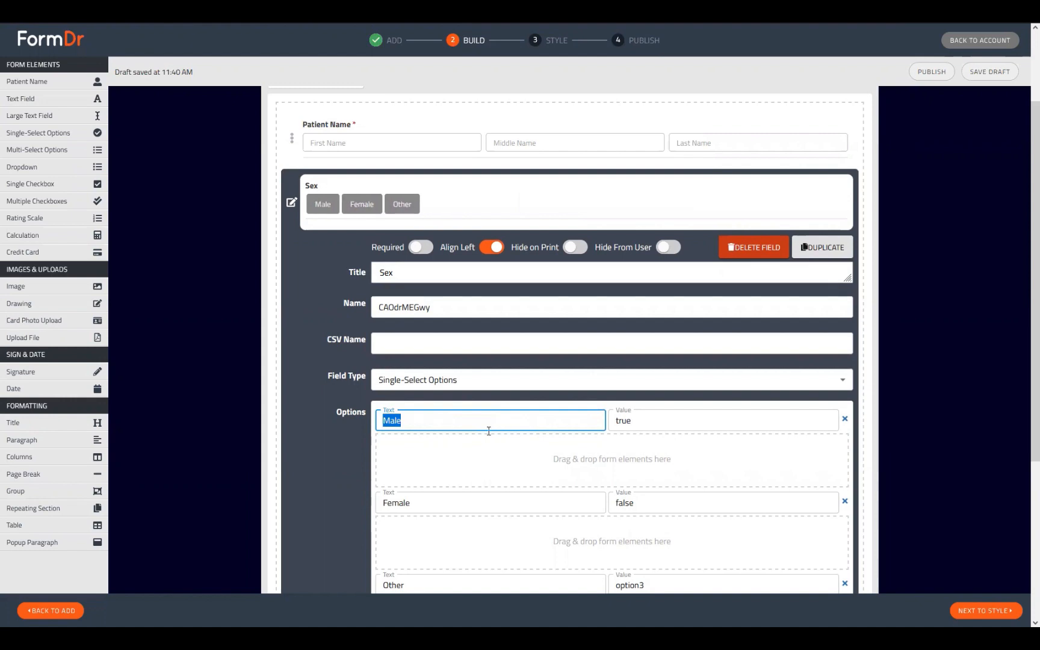
{"action": "left_click", "coordinate": [291, 202]}
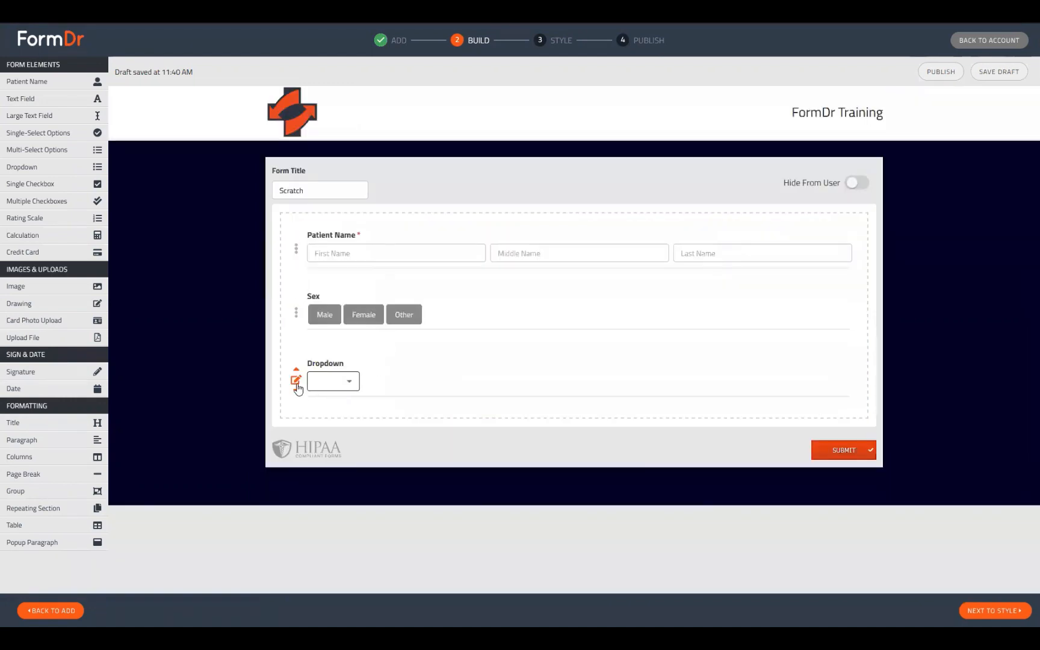
{"action": "left_click", "coordinate": [335, 390]}
{"action": "left_click", "coordinate": [398, 398]}
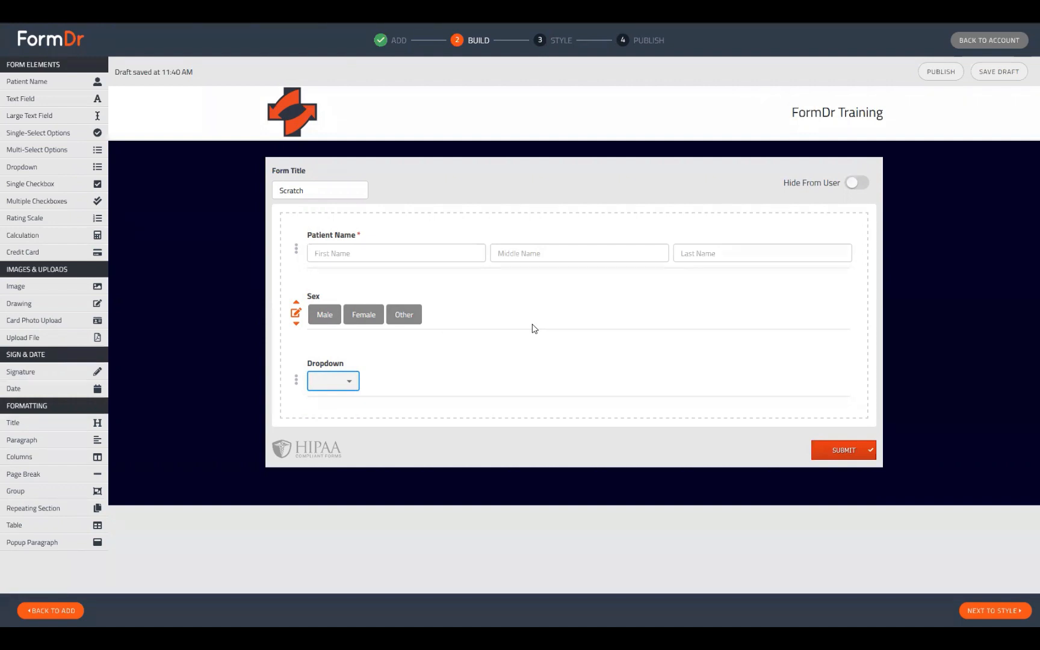
{"action": "left_click", "coordinate": [347, 381]}
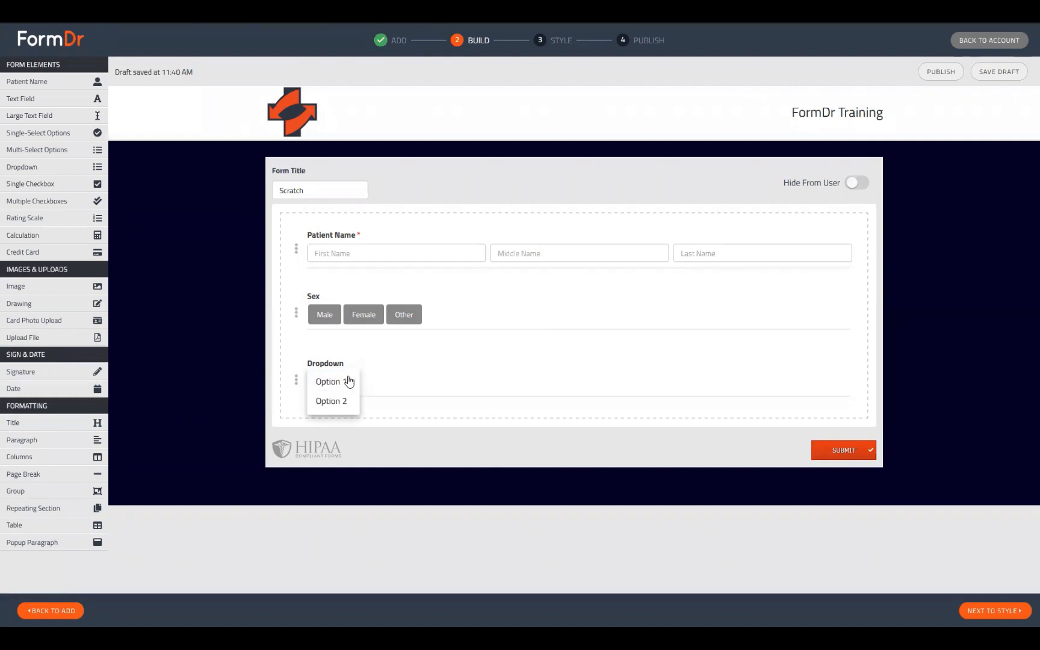
{"action": "left_click", "coordinate": [396, 375]}
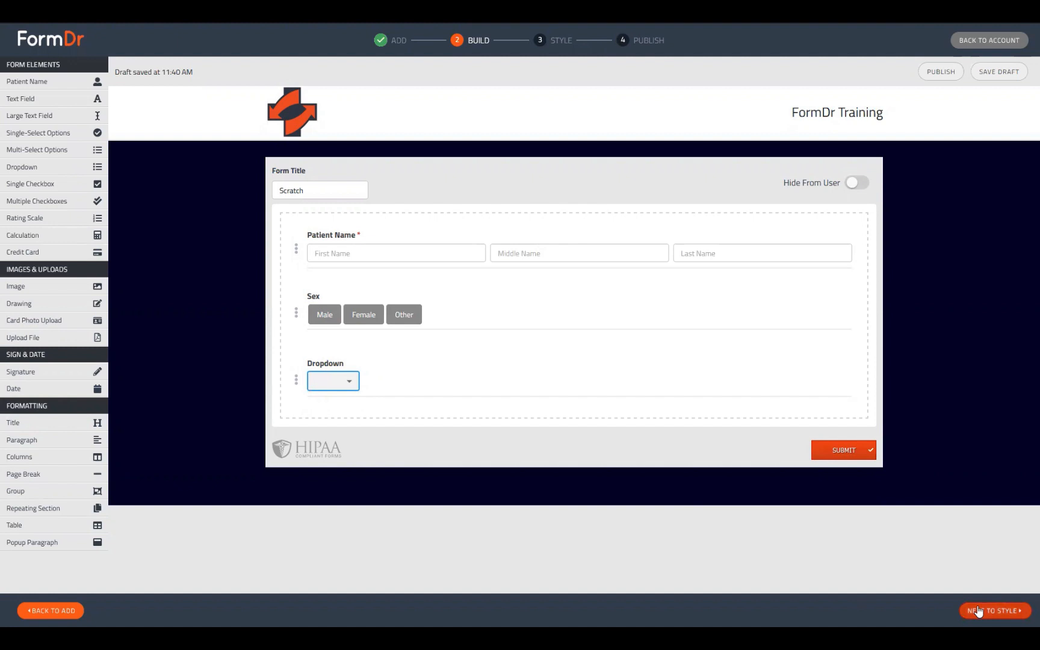
Title the dropdown 'Sex' with options Male, Female and Other.
{"action": "left_click", "coordinate": [292, 384]}
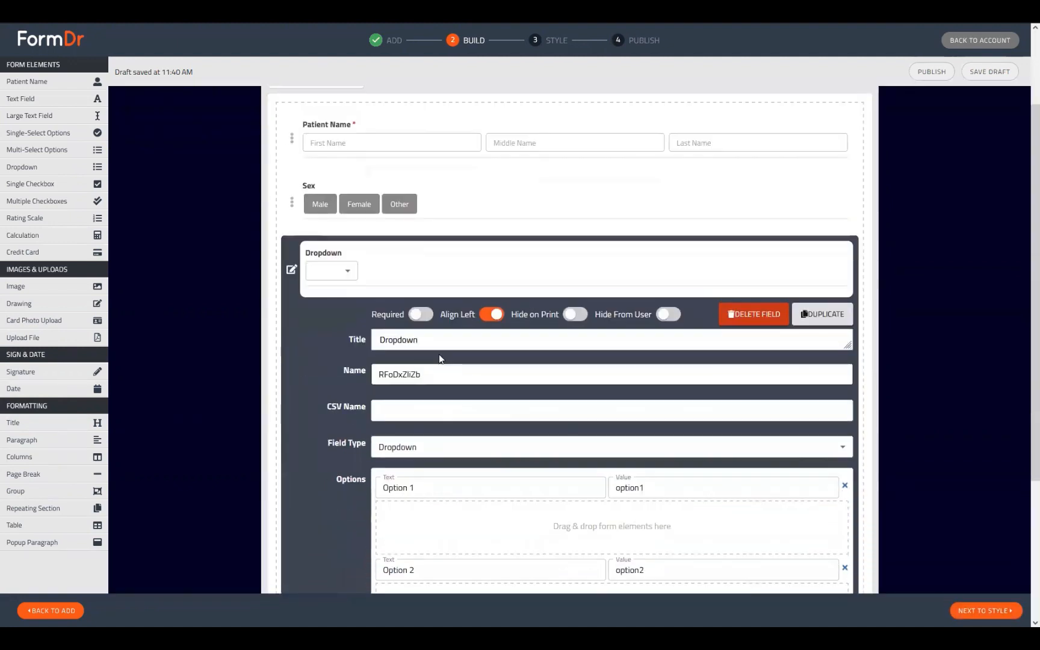
{"action": "type", "text": "Sex"}
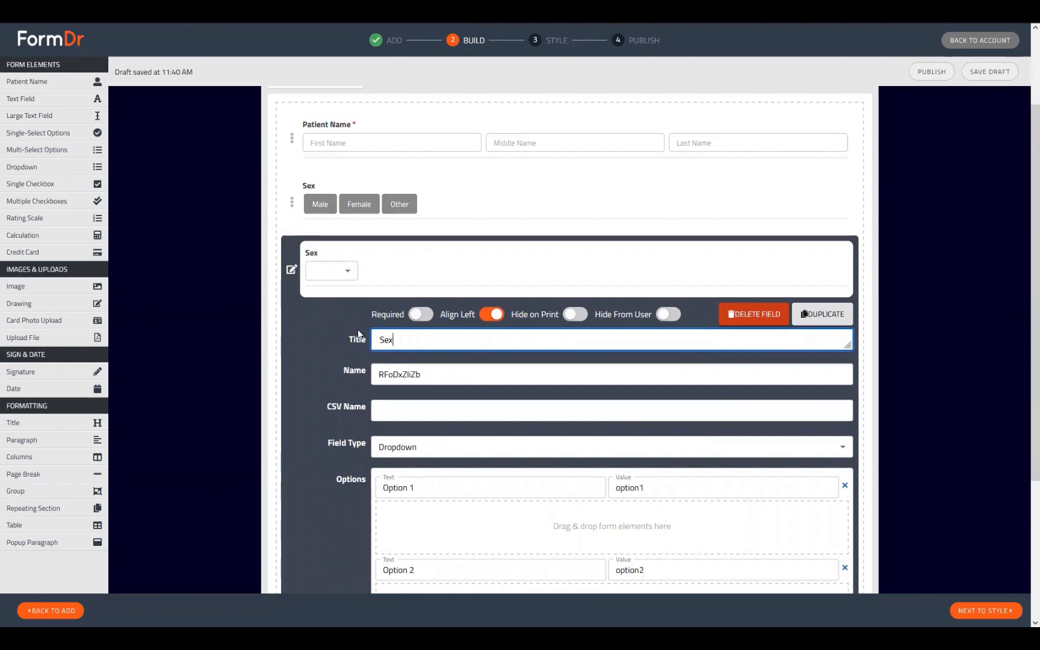
{"action": "scroll", "coordinate": [426, 306], "scroll_direction": "down", "scroll_amount": 3}
{"action": "left_click_drag", "start_coordinate": [424, 322], "coordinate": [198, 296]}
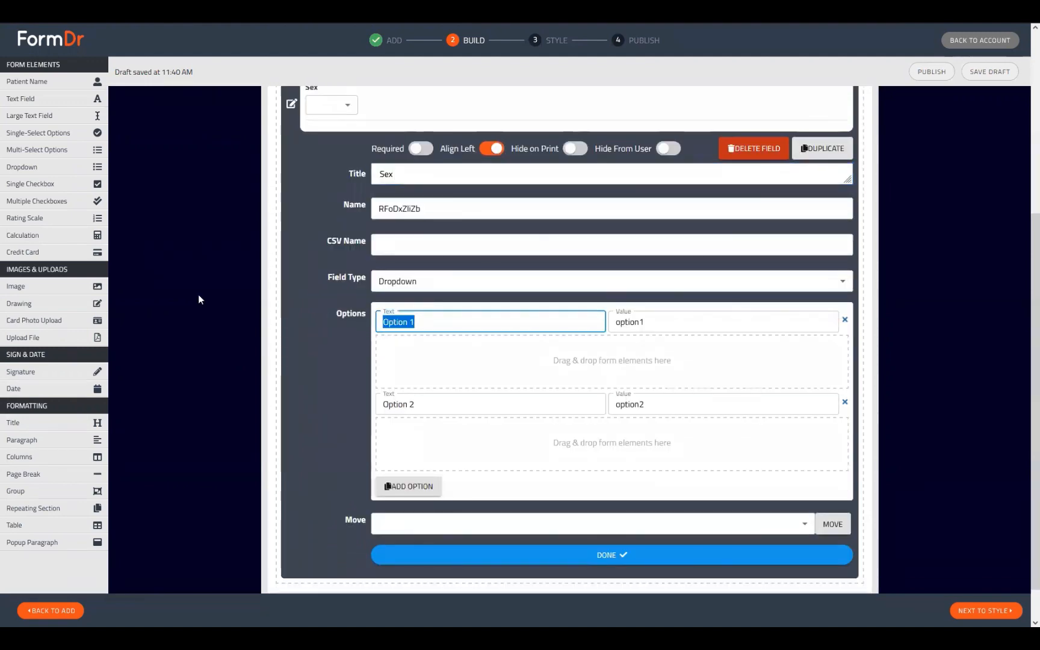
{"action": "type", "text": "Male"}
{"action": "key", "text": "Tab"}
{"action": "key", "text": "Tab"}
{"action": "type", "text": "Female"}
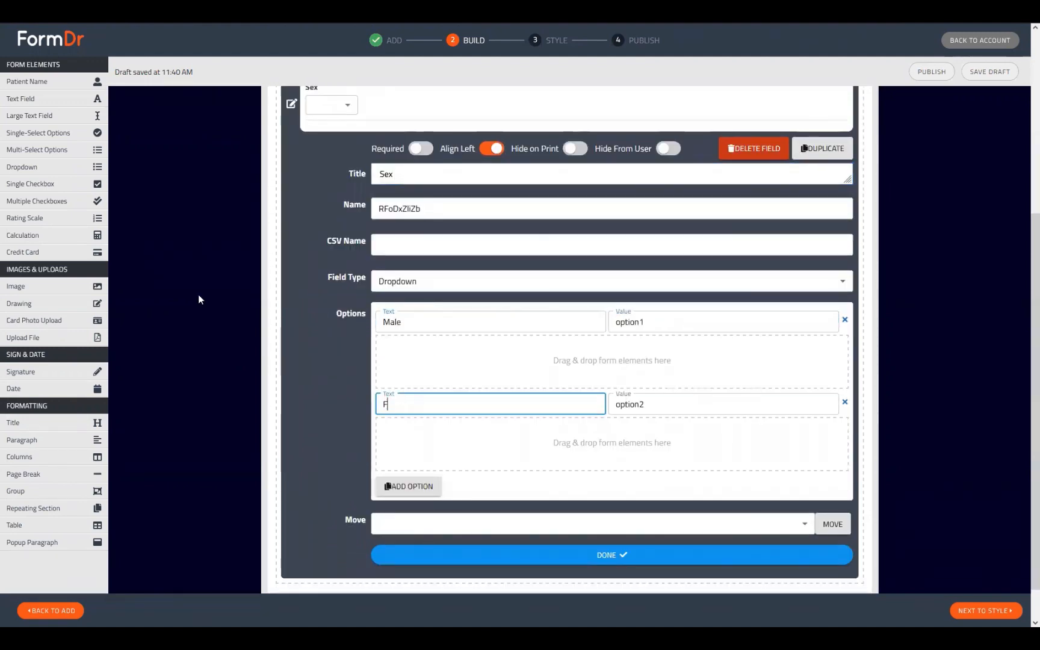
{"action": "key", "text": "Tab"}
{"action": "key", "text": "Tab"}
{"action": "key", "text": "Return"}
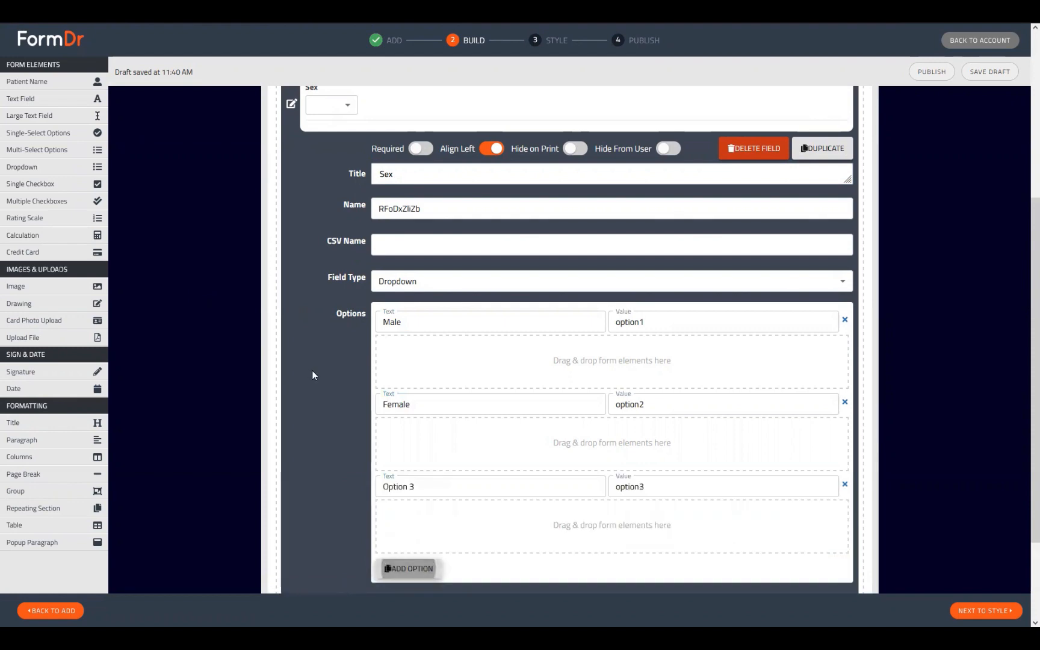
{"action": "left_click_drag", "start_coordinate": [422, 486], "coordinate": [265, 469]}
{"action": "type", "text": "Other"}
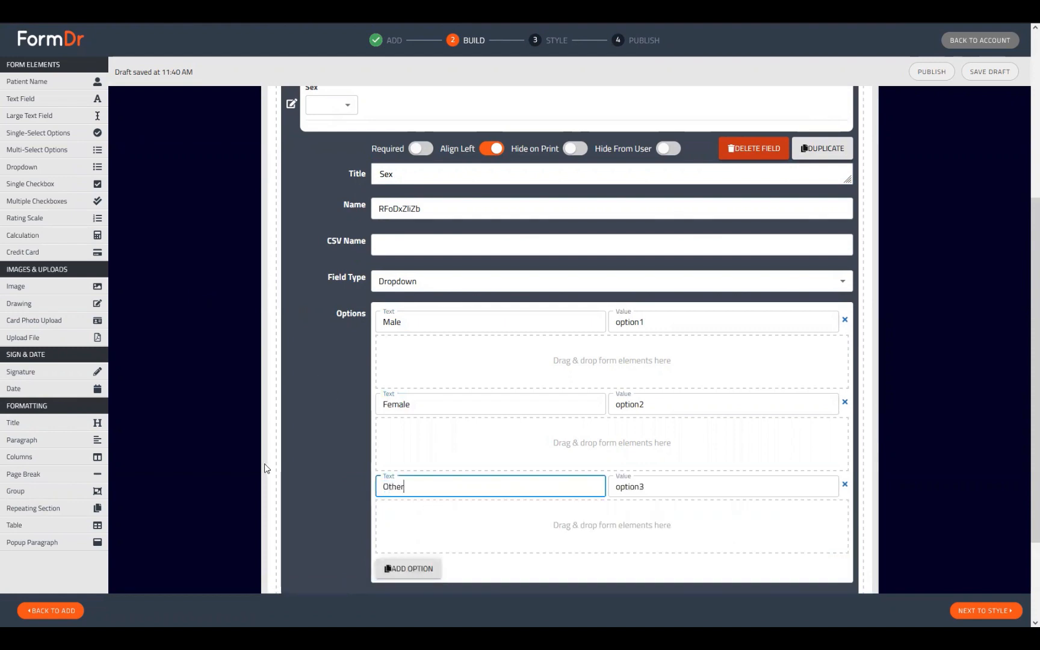
Nest a 'Please Describe' text field with placeholder 'Describe' under Other, then finish the dropdown.
{"action": "left_click_drag", "start_coordinate": [36, 99], "coordinate": [506, 542]}
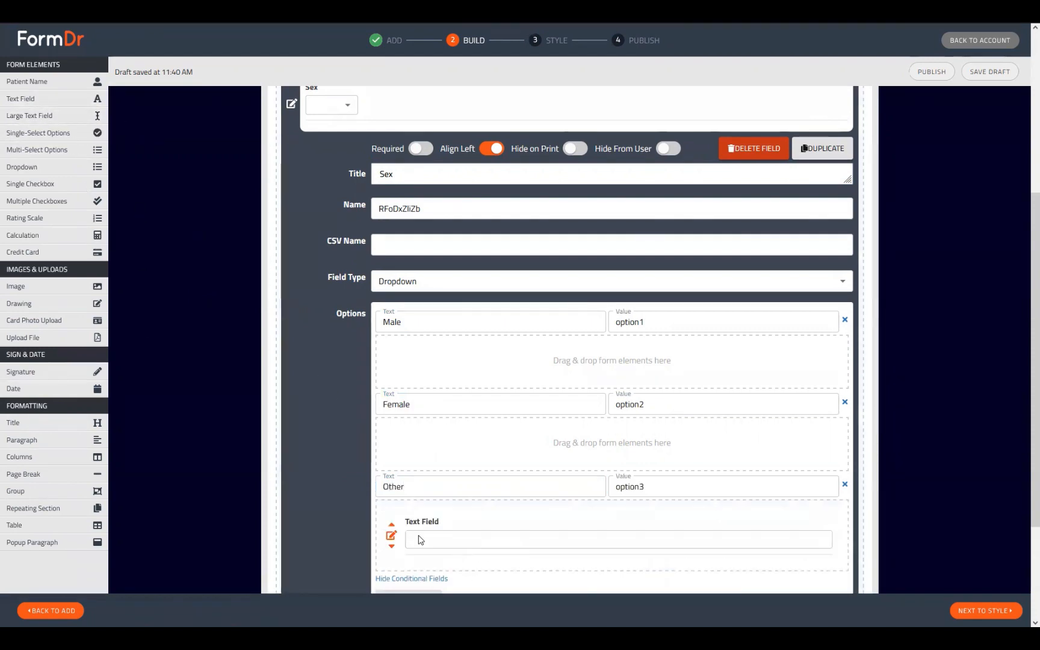
{"action": "left_click", "coordinate": [392, 539]}
{"action": "scroll", "coordinate": [517, 487], "scroll_direction": "down", "scroll_amount": 3}
{"action": "left_click", "coordinate": [534, 467]}
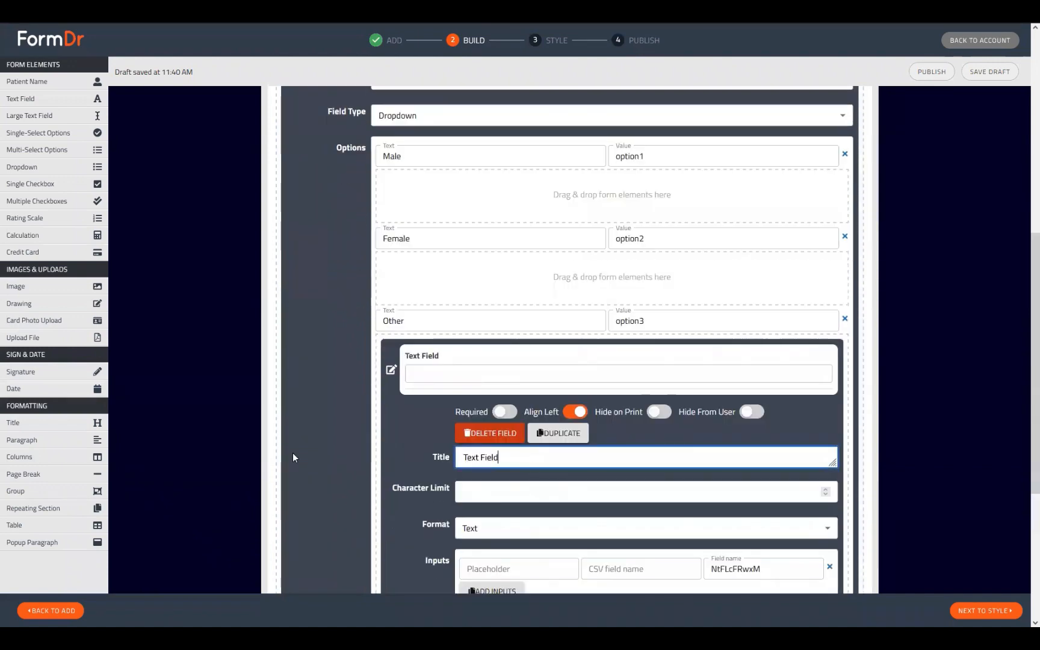
{"action": "key", "text": "ctrl+a"}
{"action": "key", "text": "ctrl+s"}
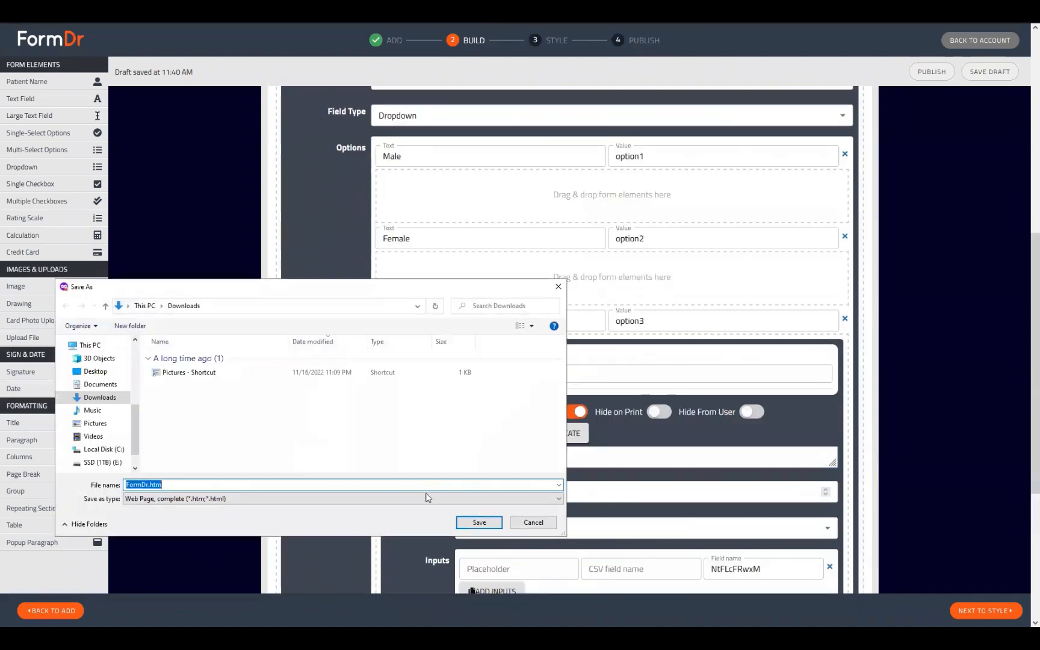
{"action": "left_click", "coordinate": [533, 522]}
{"action": "type", "text": "P"}
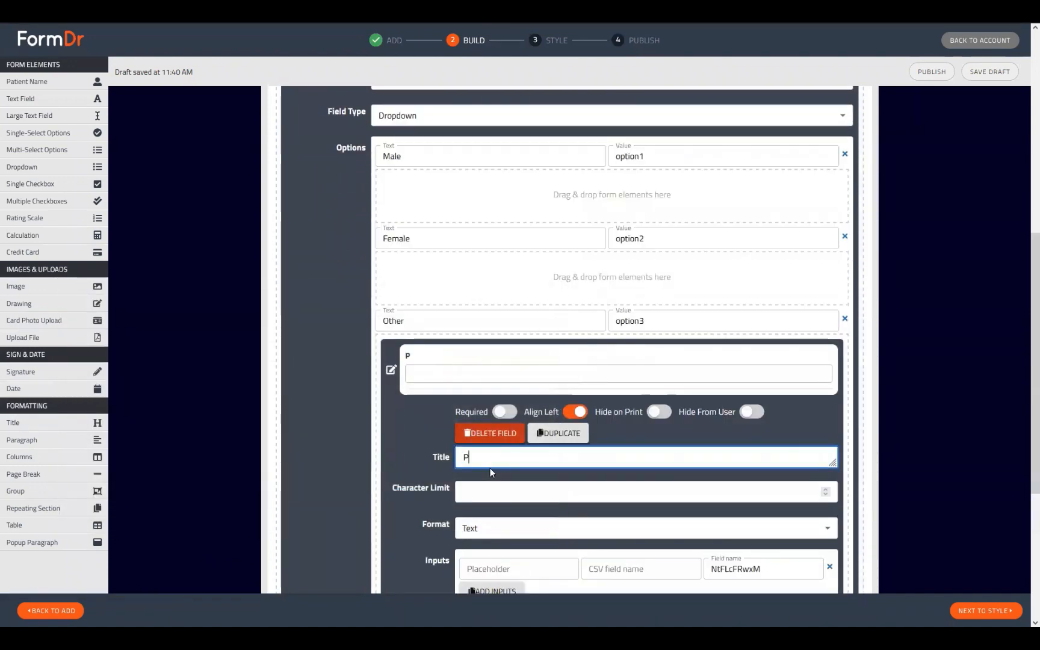
{"action": "type", "text": "lease Describe"}
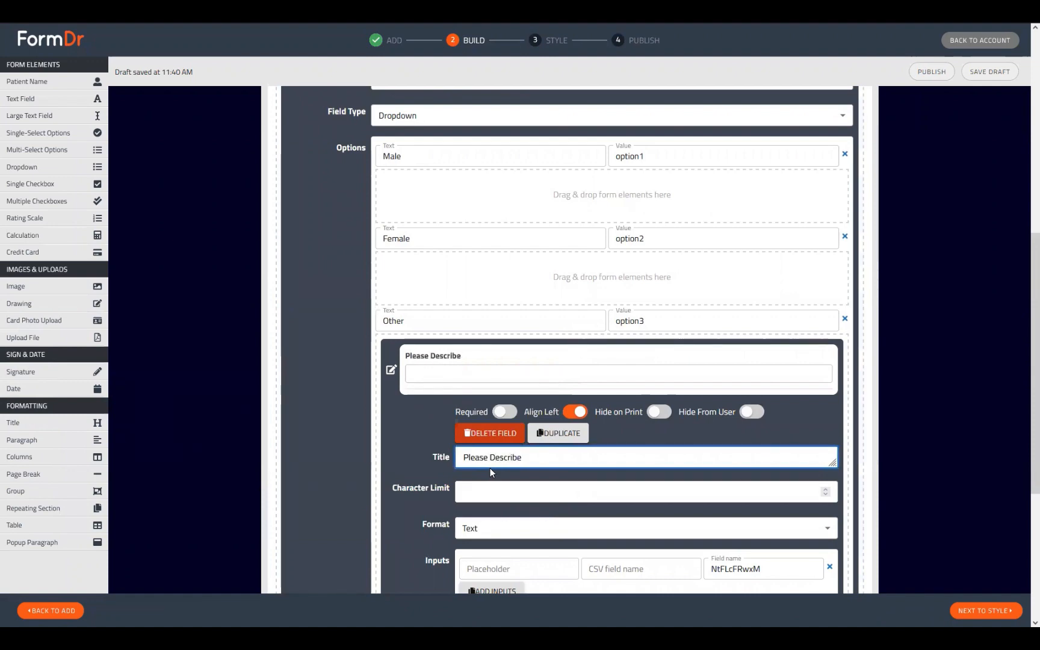
{"action": "left_click_drag", "start_coordinate": [522, 458], "coordinate": [501, 459]}
{"action": "double_click", "coordinate": [504, 459]}
{"action": "key", "text": "ctrl+c"}
{"action": "left_click", "coordinate": [500, 568]}
{"action": "key", "text": "ctrl+v"}
{"action": "left_click", "coordinate": [392, 372]}
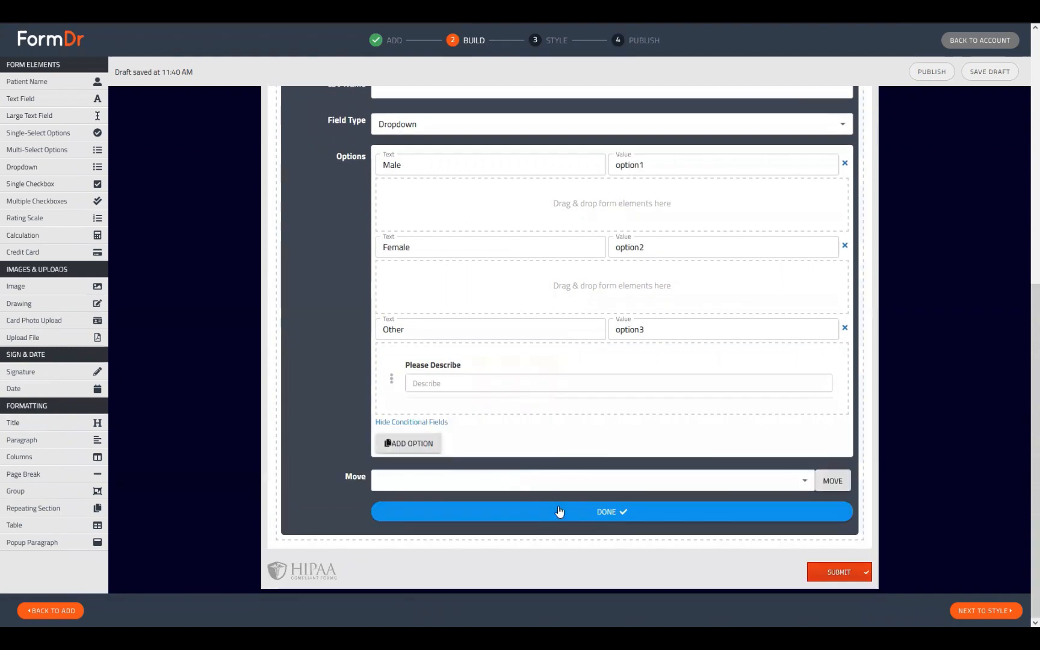
{"action": "left_click", "coordinate": [559, 513]}
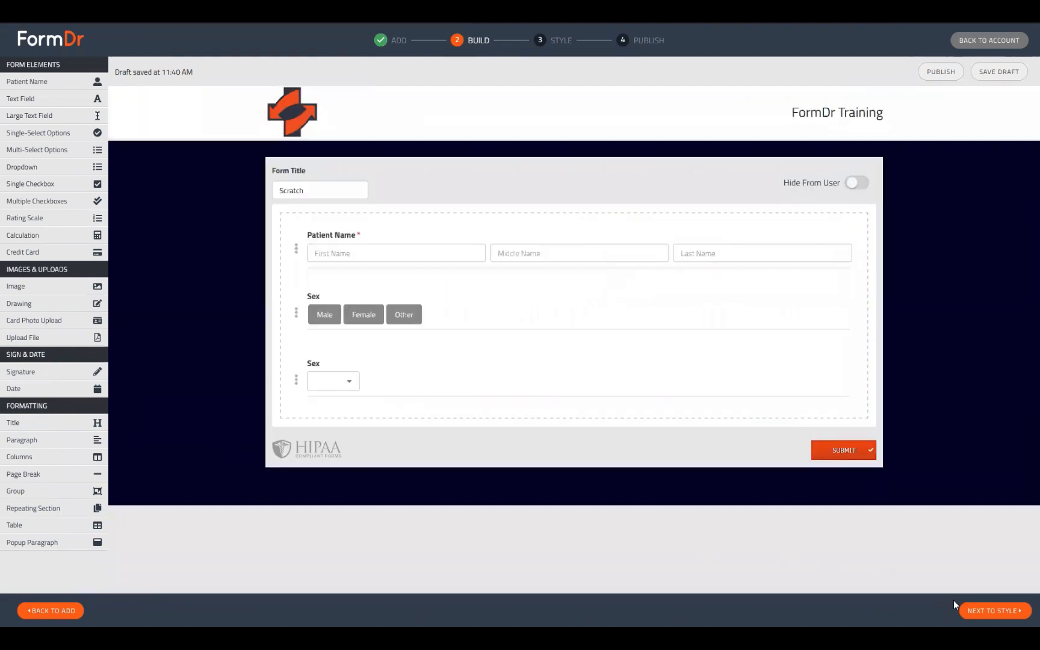
Advance to the Style preview and toggle the Sex buttons to confirm Other reveals Please Describe.
{"action": "left_click", "coordinate": [994, 611]}
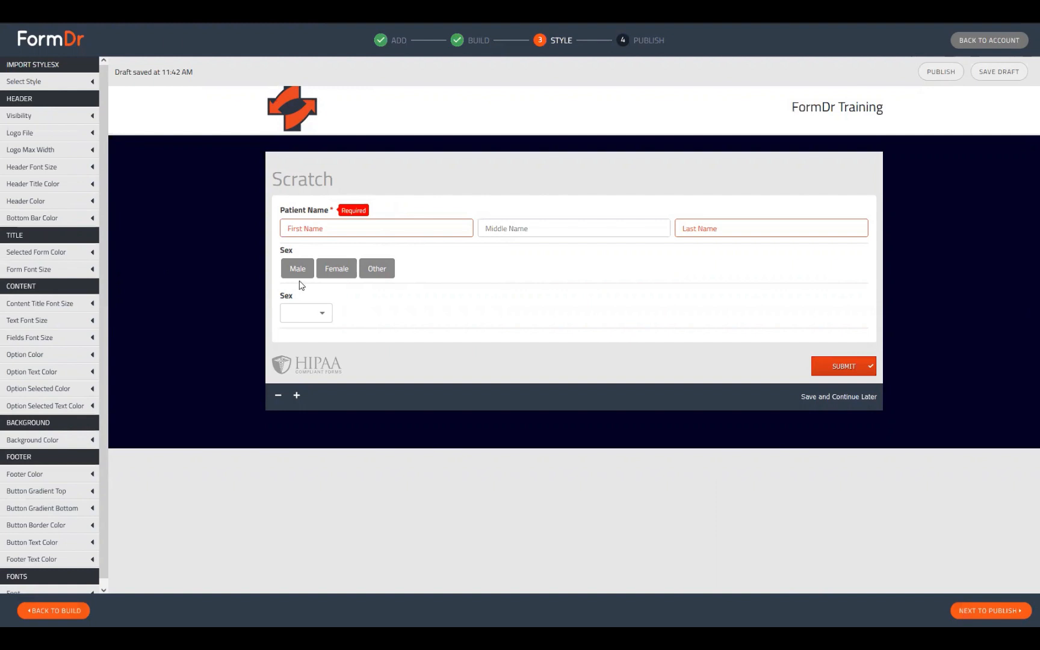
{"action": "left_click", "coordinate": [383, 273]}
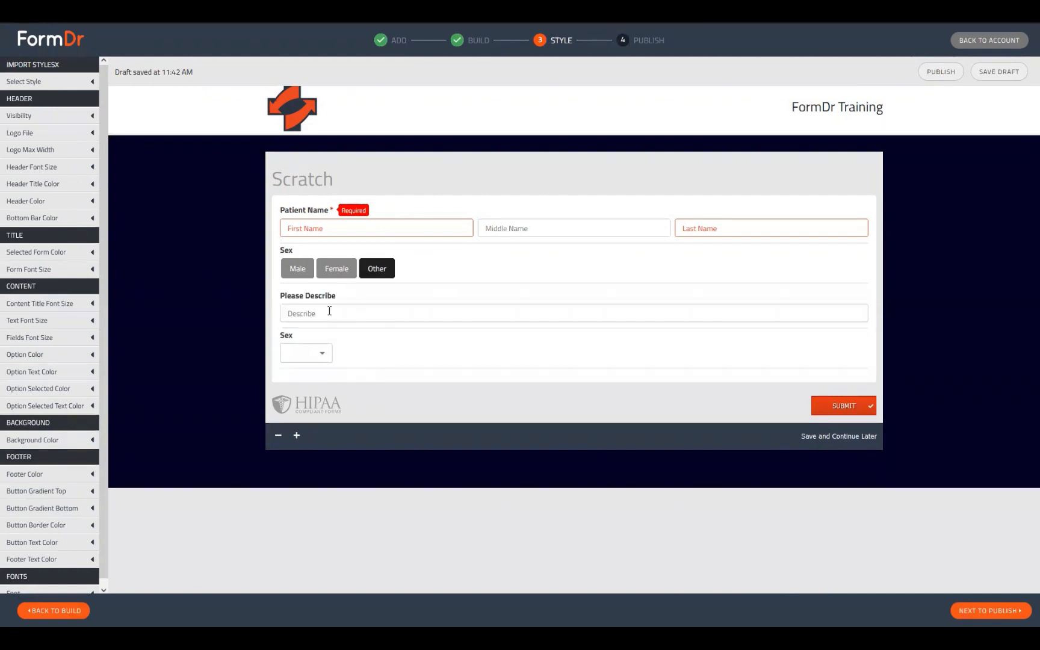
{"action": "left_click", "coordinate": [335, 274]}
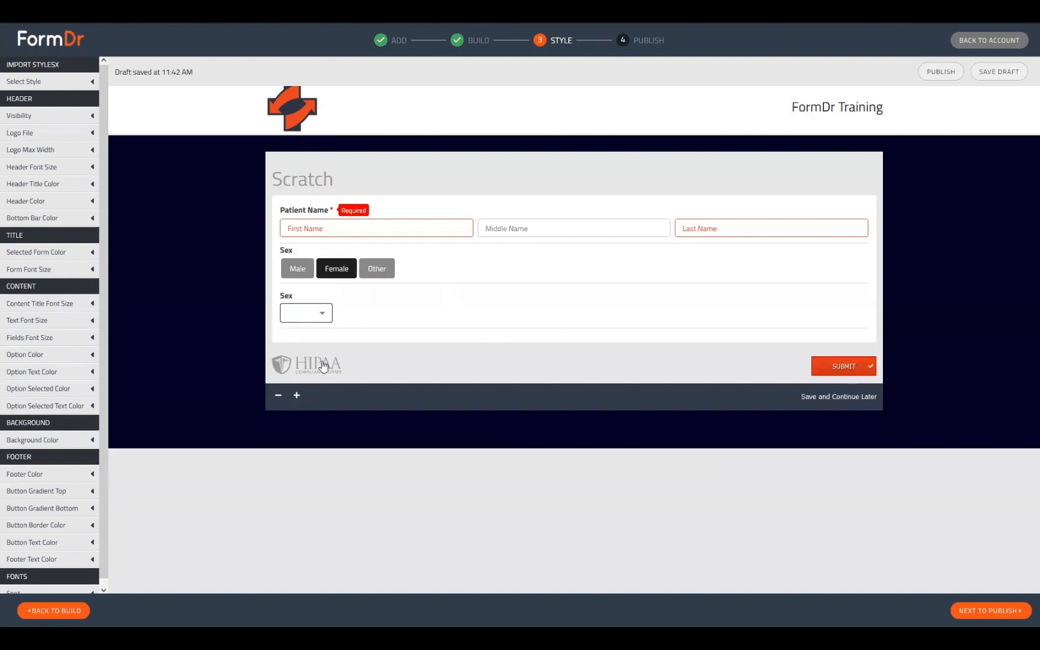
{"action": "left_click", "coordinate": [370, 276]}
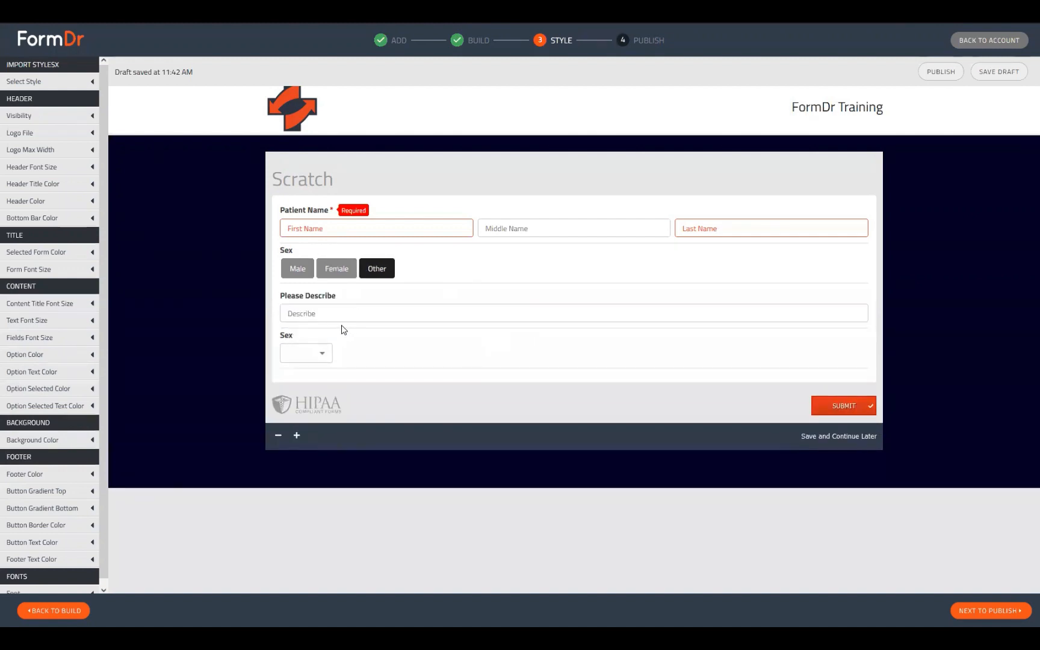
{"action": "left_click", "coordinate": [306, 276]}
{"action": "left_click", "coordinate": [339, 273]}
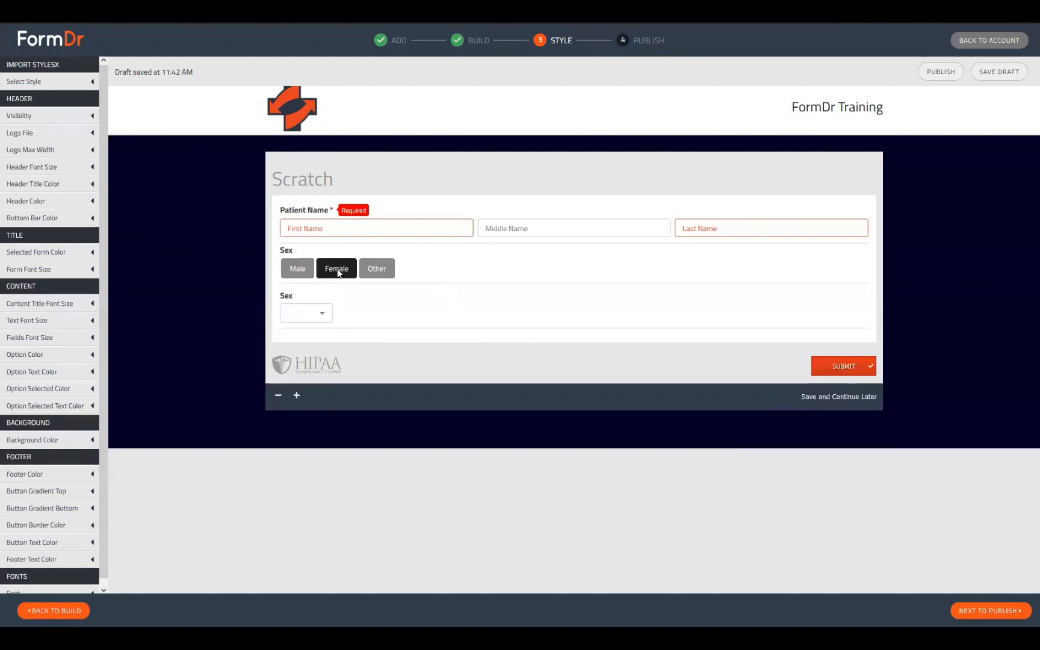
{"action": "left_click", "coordinate": [373, 271]}
{"action": "left_click", "coordinate": [319, 270]}
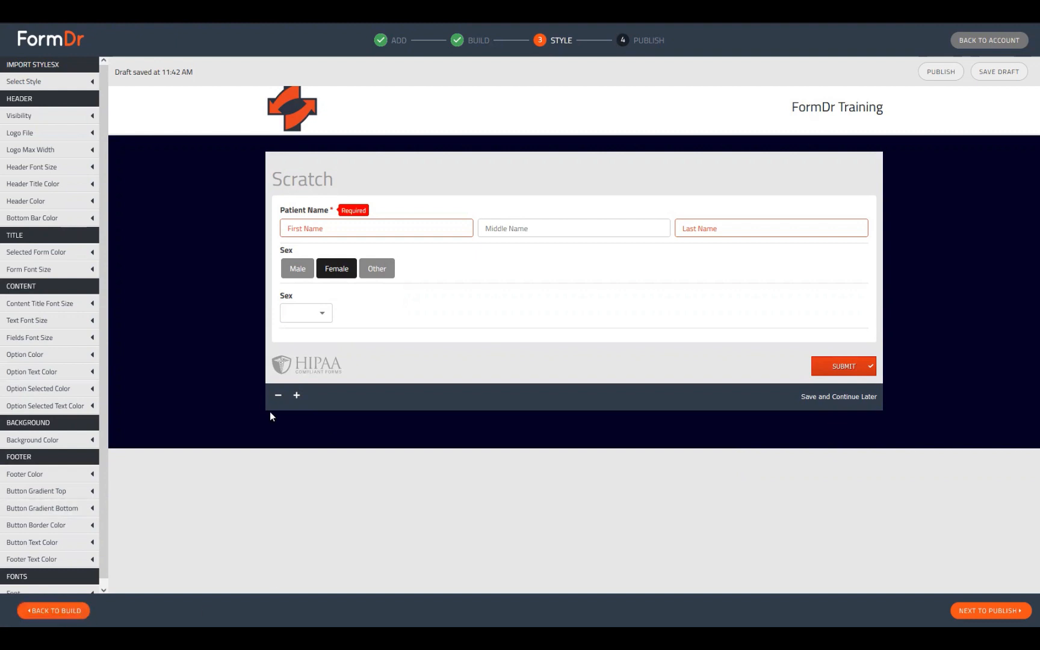
Confirm choosing Other in the Sex dropdown also reveals Please Describe, then return to Build.
{"action": "left_click", "coordinate": [311, 318]}
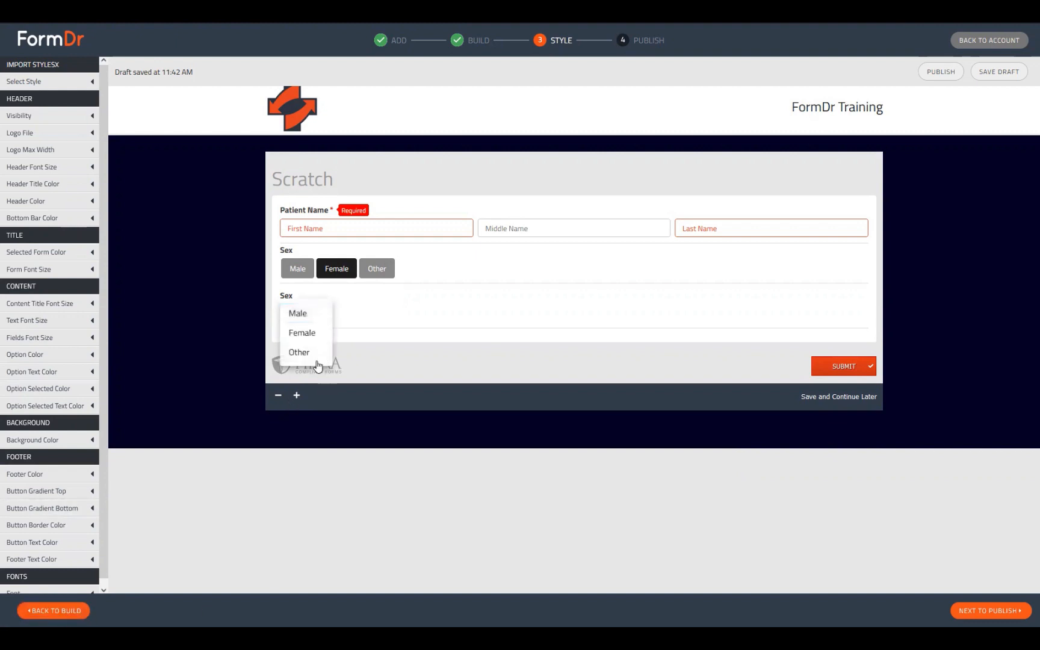
{"action": "left_click", "coordinate": [317, 351]}
{"action": "left_click", "coordinate": [310, 295]}
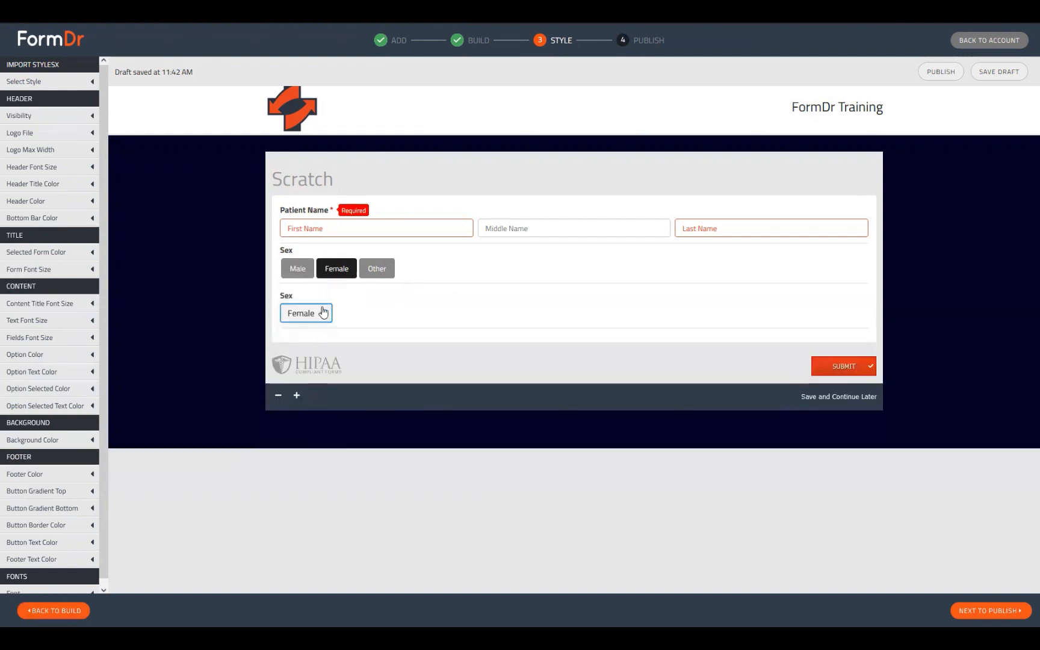
{"action": "left_click", "coordinate": [306, 323]}
{"action": "left_click", "coordinate": [306, 295]}
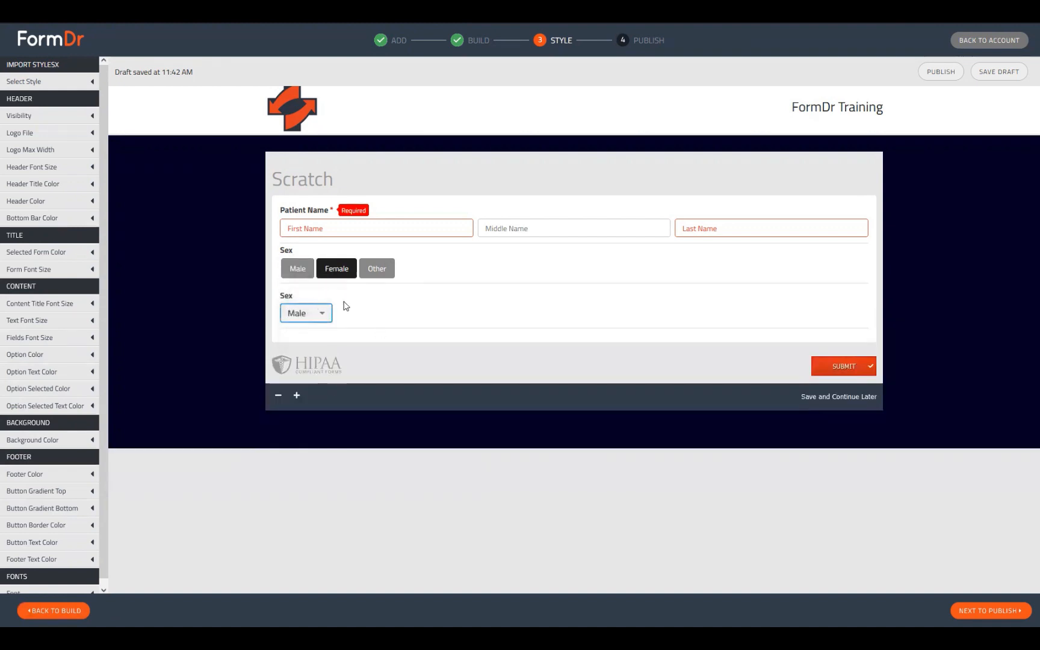
{"action": "left_click", "coordinate": [295, 273]}
{"action": "left_click", "coordinate": [336, 273]}
{"action": "left_click", "coordinate": [296, 274]}
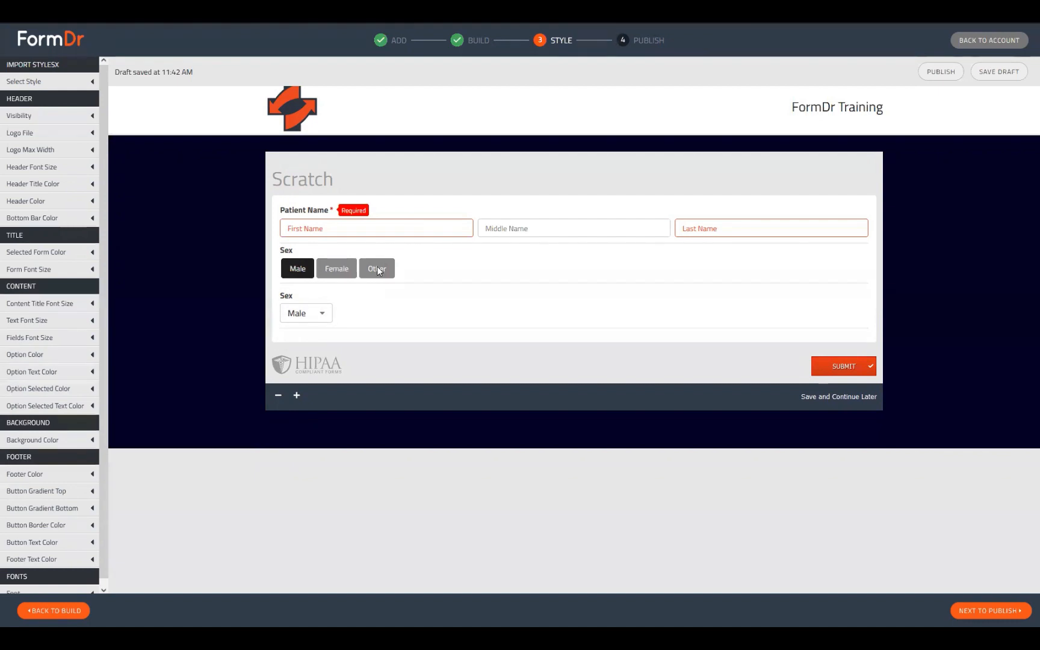
{"action": "left_click", "coordinate": [377, 267]}
{"action": "left_click", "coordinate": [322, 353]}
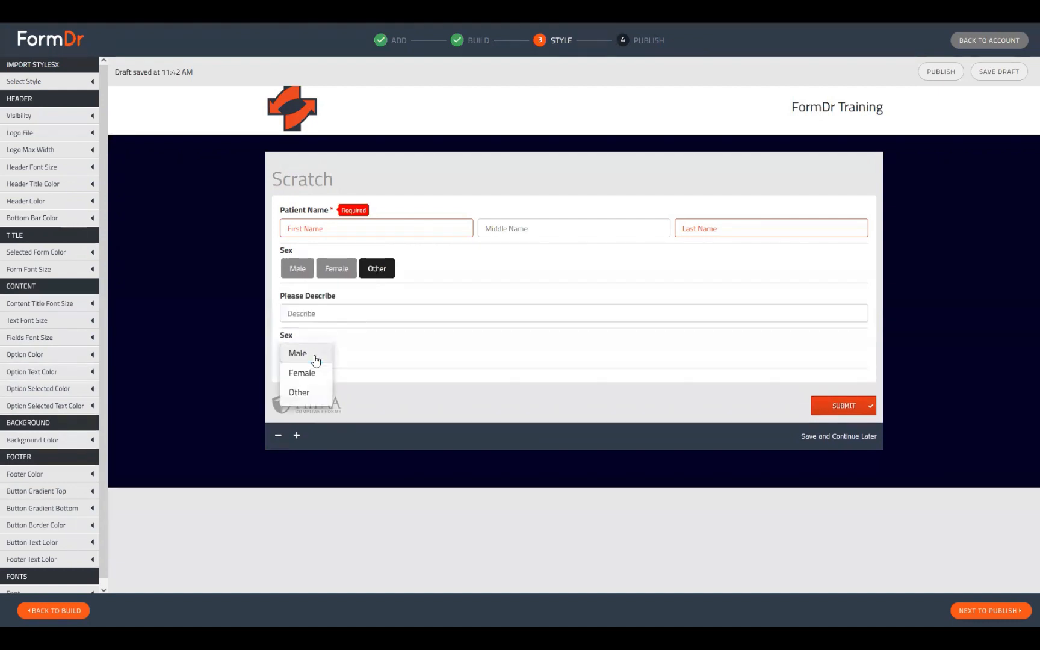
{"action": "left_click", "coordinate": [296, 393]}
{"action": "left_click", "coordinate": [298, 318]}
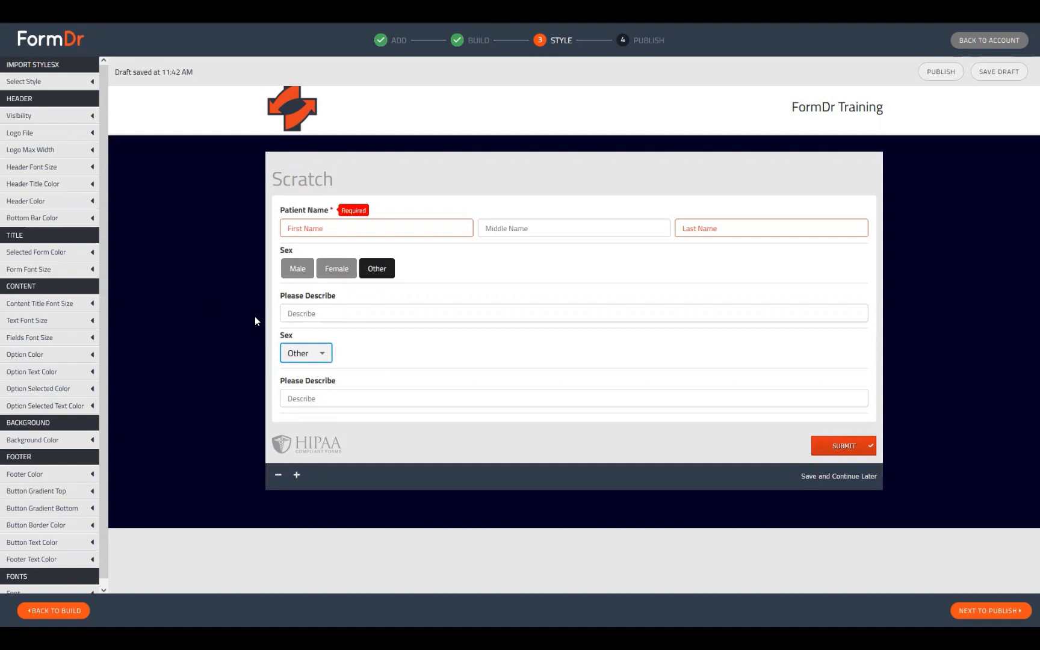
{"action": "left_click", "coordinate": [59, 611]}
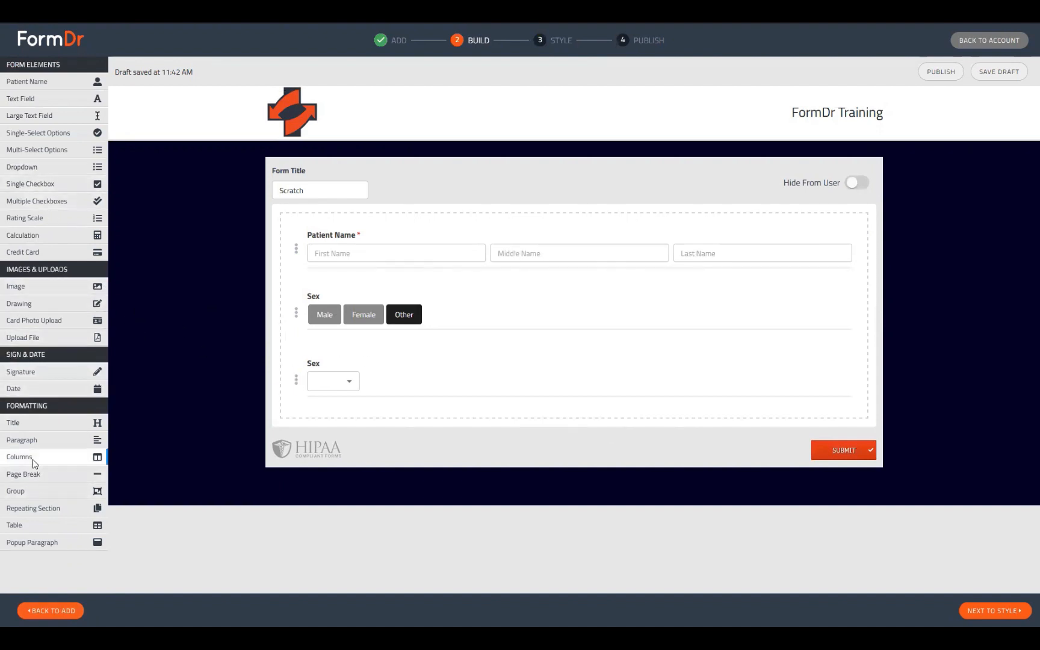
Put the Sex buttons and Sex dropdown in a two-column row, then add a Multi-Select Options field.
{"action": "left_click_drag", "start_coordinate": [36, 458], "coordinate": [374, 296]}
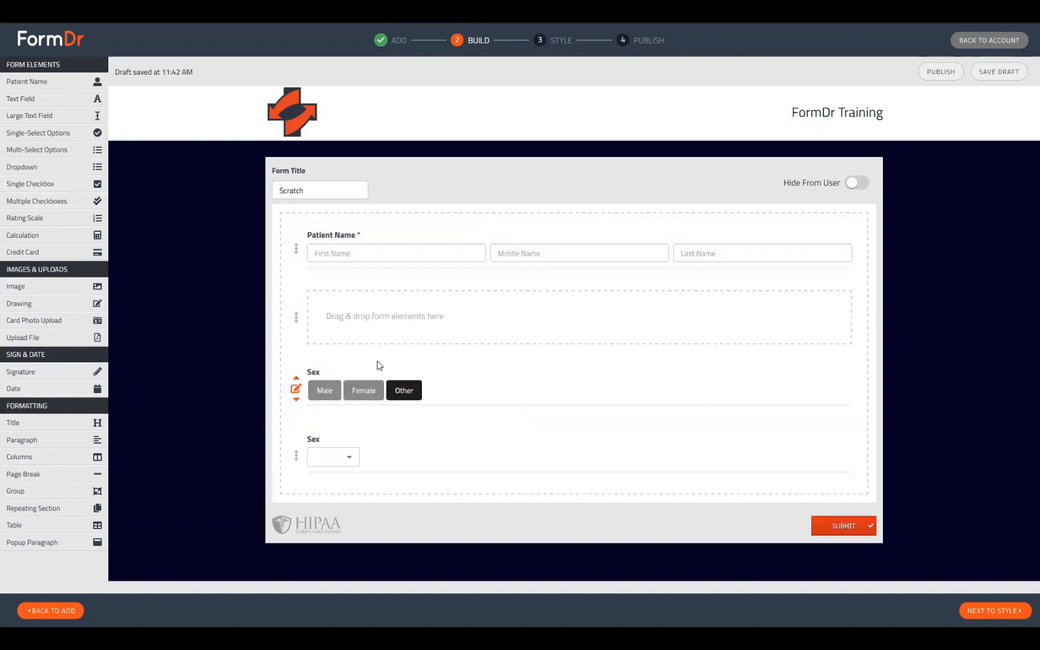
{"action": "left_click_drag", "start_coordinate": [399, 344], "coordinate": [399, 316]}
{"action": "left_click_drag", "start_coordinate": [346, 404], "coordinate": [602, 329]}
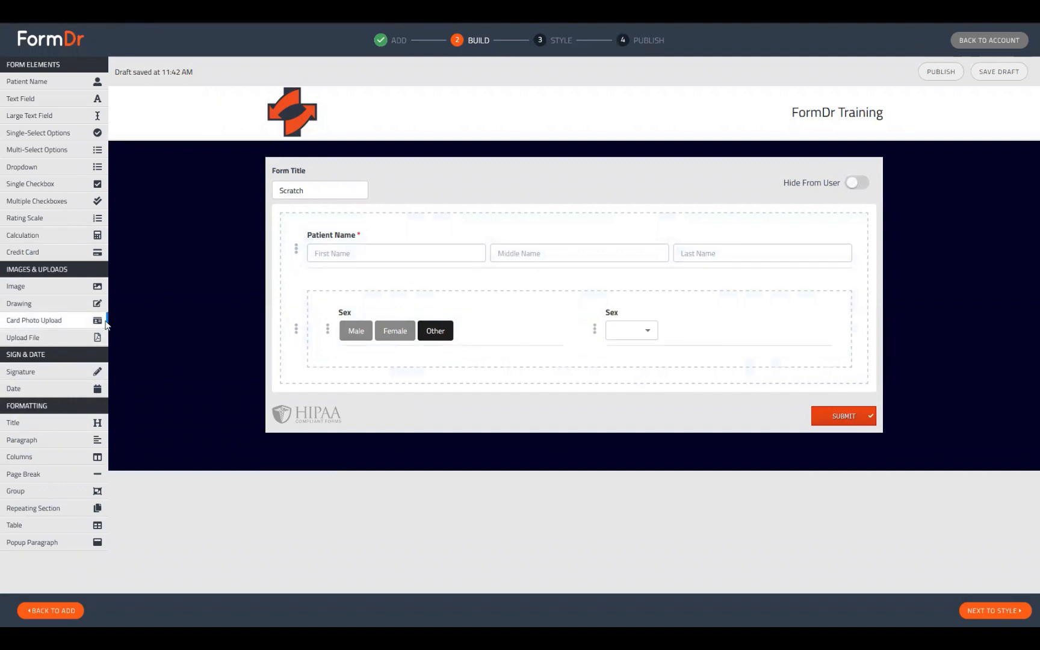
{"action": "left_click", "coordinate": [47, 154]}
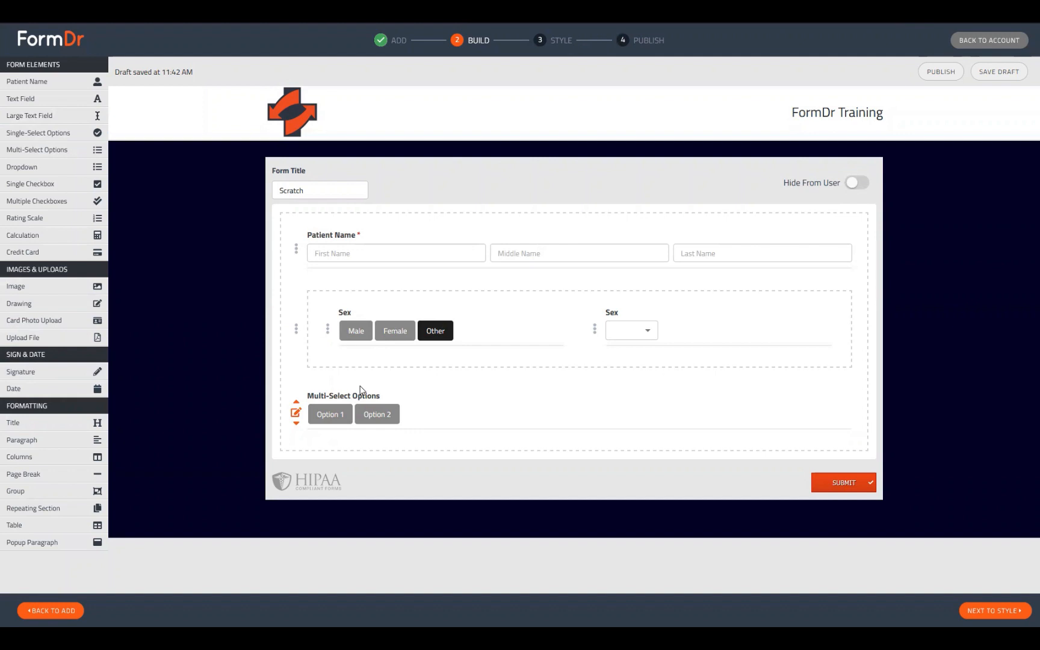
{"action": "left_click", "coordinate": [296, 413]}
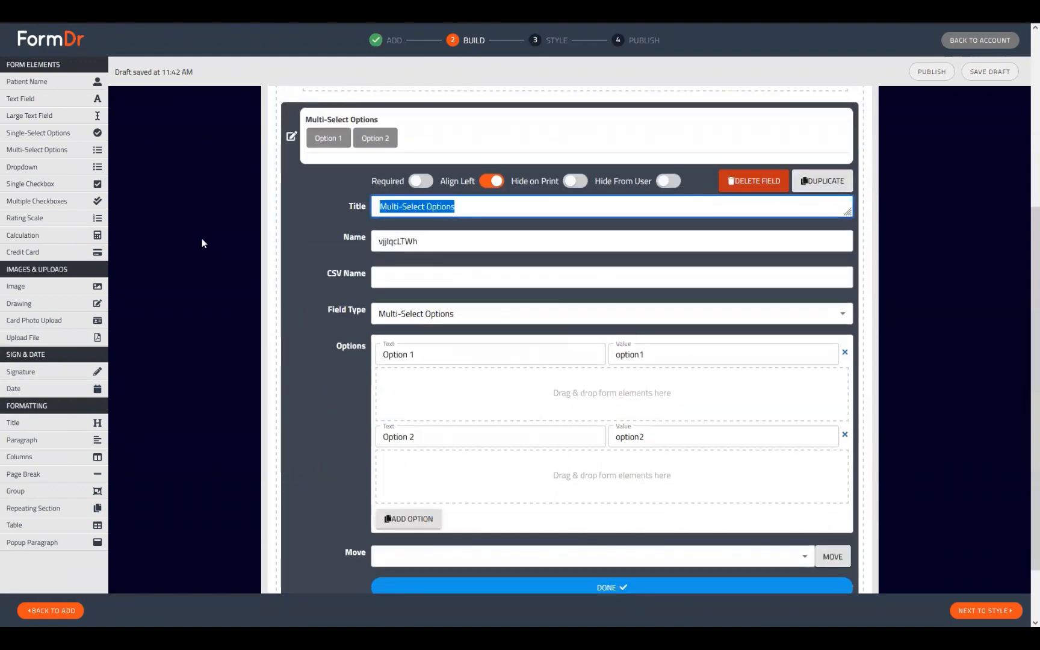
Title the multi-select 'Marital Status' and extend its choices to Option 1 through Option 5.
{"action": "type", "text": "M"}
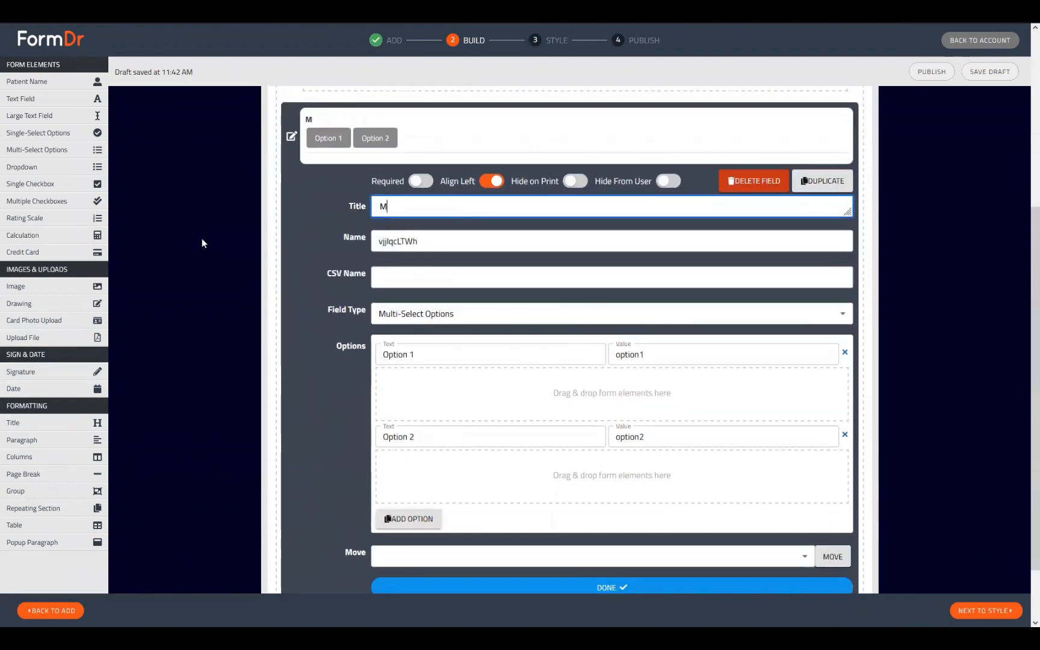
{"action": "type", "text": "arital S"}
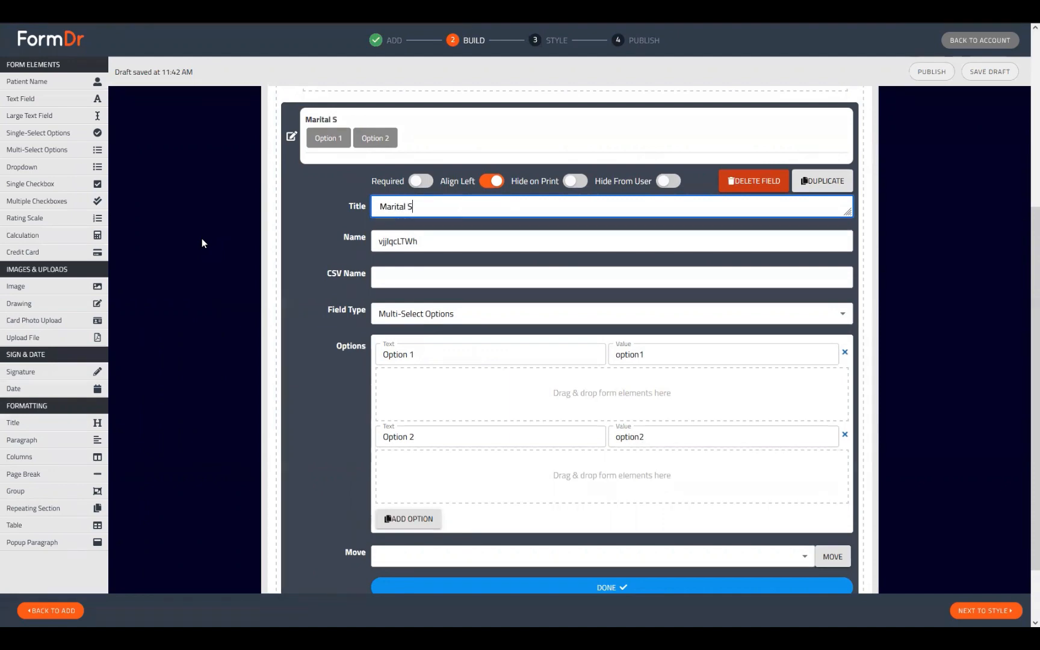
{"action": "type", "text": "tatus"}
{"action": "left_click", "coordinate": [404, 519]}
{"action": "scroll", "coordinate": [495, 433], "scroll_direction": "down", "scroll_amount": 1}
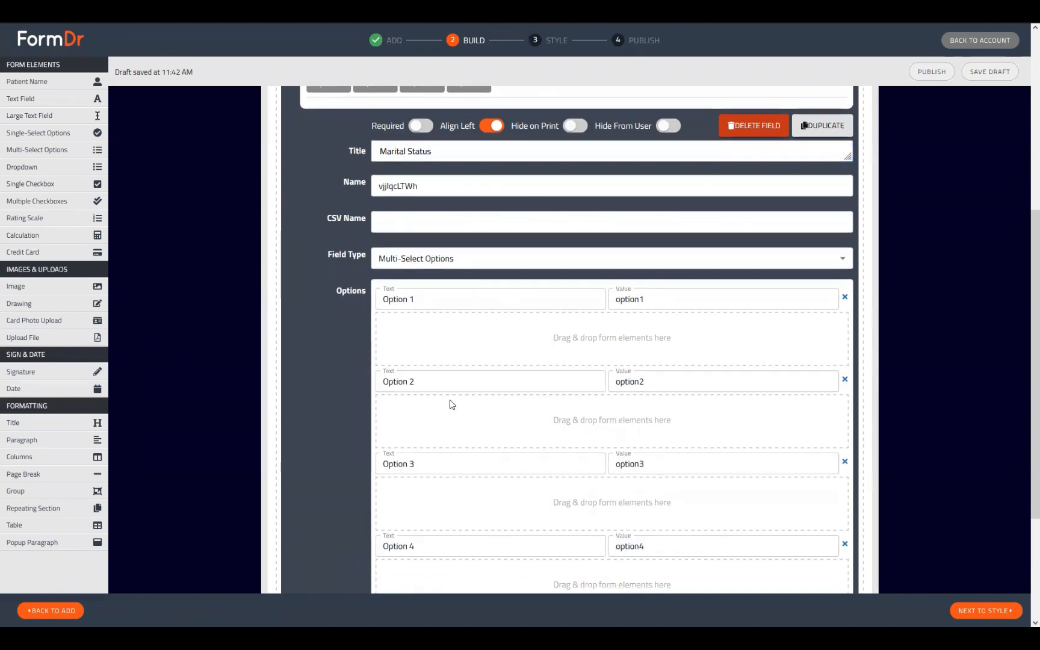
{"action": "left_click_drag", "start_coordinate": [445, 302], "coordinate": [200, 330]}
{"action": "scroll", "coordinate": [462, 356], "scroll_direction": "down", "scroll_amount": 4}
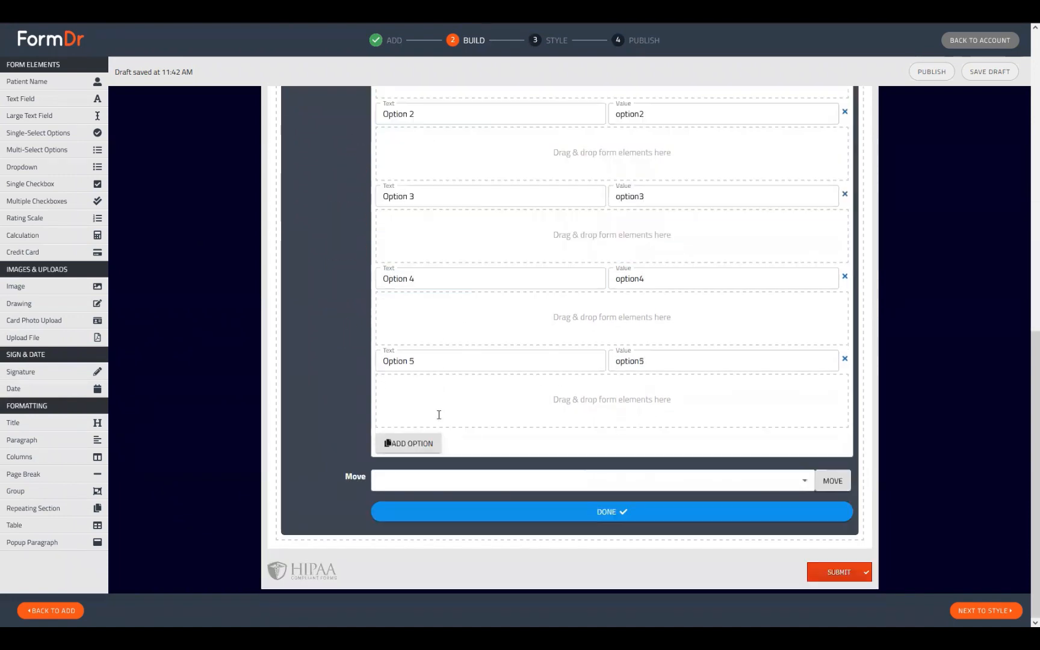
{"action": "scroll", "coordinate": [439, 437], "scroll_direction": "up", "scroll_amount": 5}
{"action": "scroll", "coordinate": [422, 342], "scroll_direction": "up", "scroll_amount": 2}
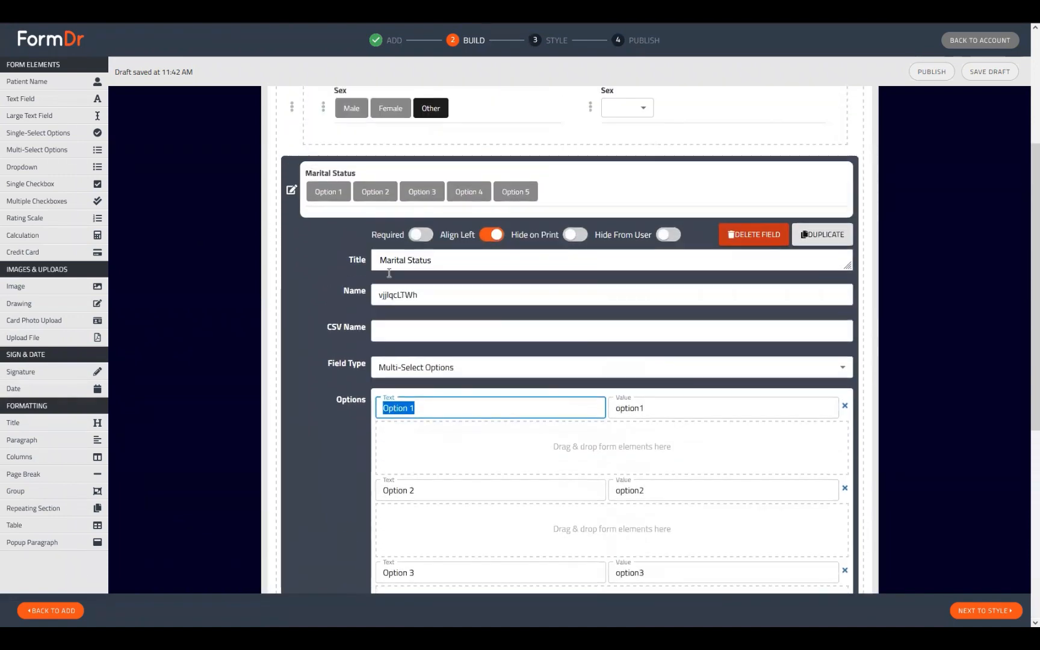
{"action": "left_click", "coordinate": [293, 200]}
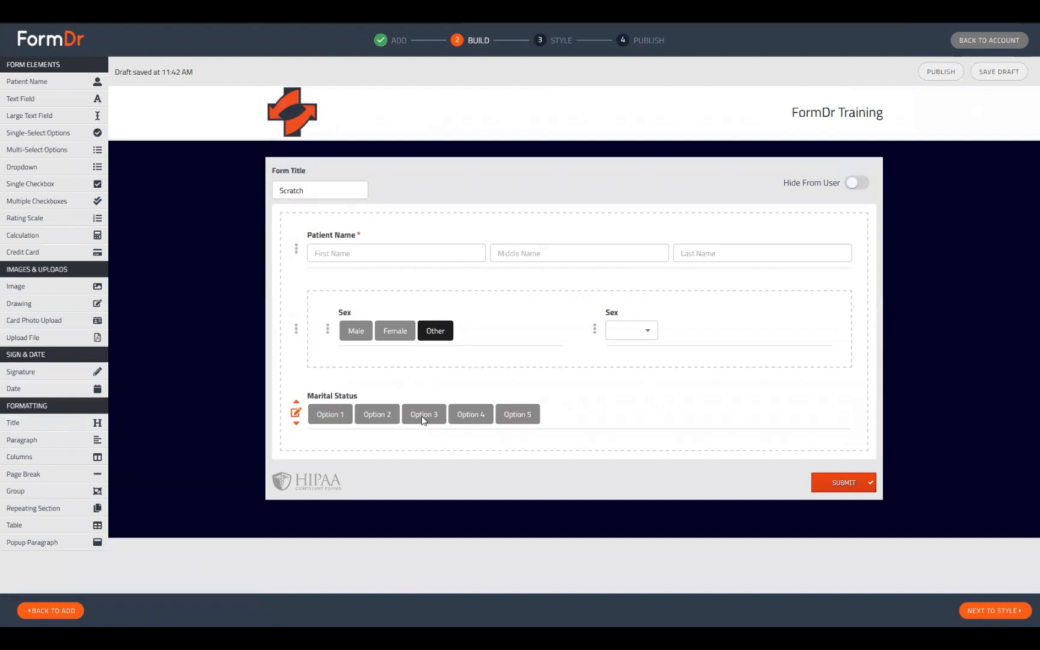
{"action": "left_click", "coordinate": [295, 413]}
{"action": "scroll", "coordinate": [499, 474], "scroll_direction": "down", "scroll_amount": 8}
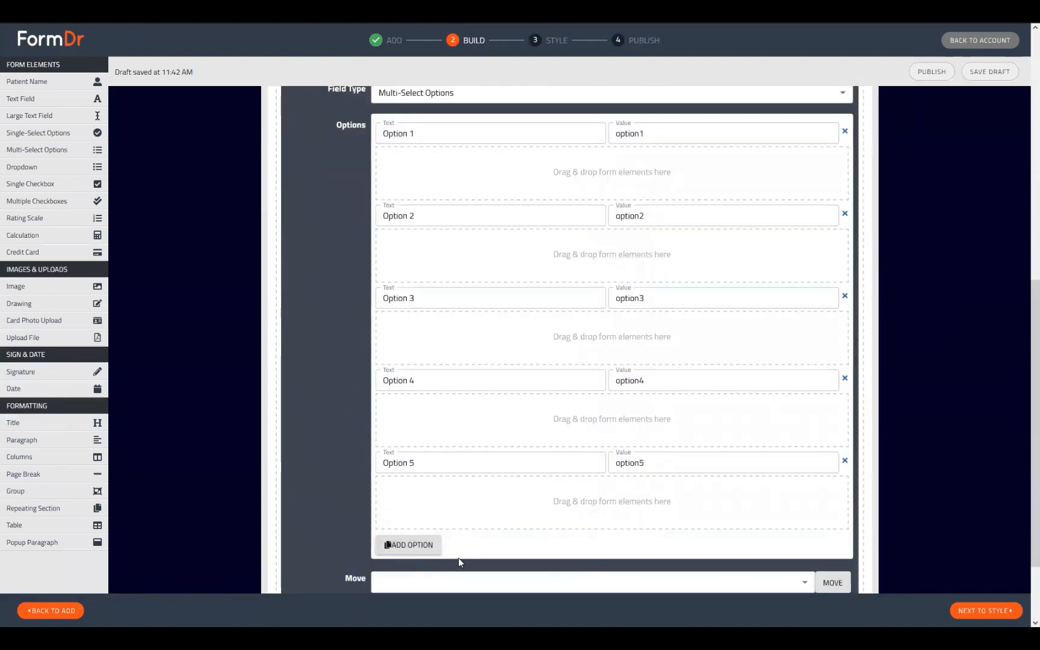
{"action": "scroll", "coordinate": [459, 558], "scroll_direction": "up", "scroll_amount": 4}
{"action": "left_click", "coordinate": [293, 136]}
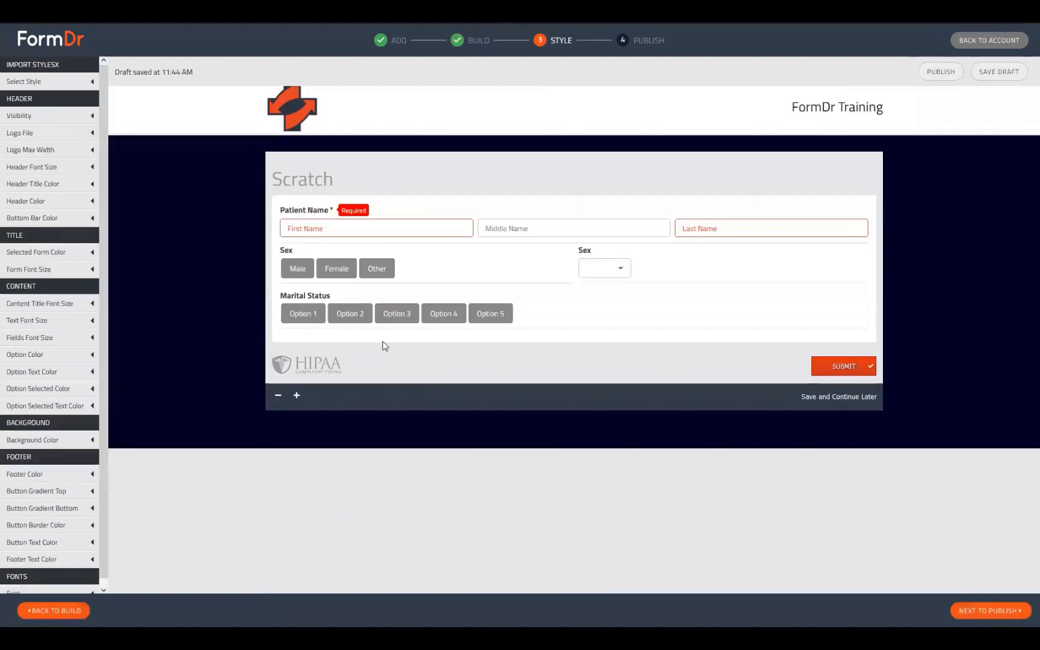
{"action": "left_click", "coordinate": [307, 316]}
{"action": "left_click", "coordinate": [349, 316]}
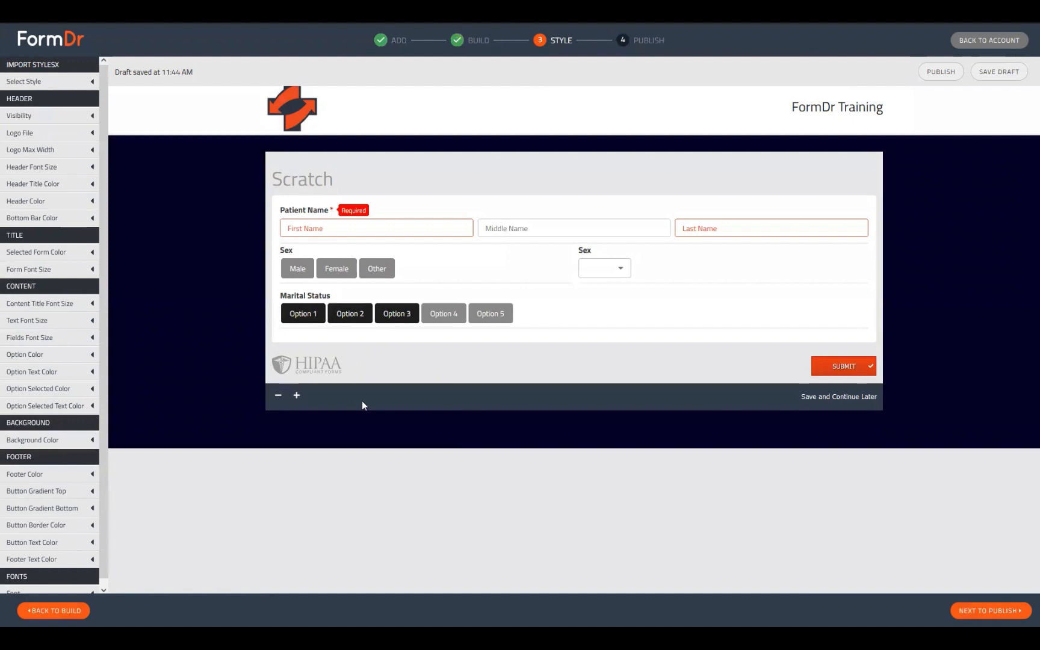
{"action": "left_click", "coordinate": [345, 319]}
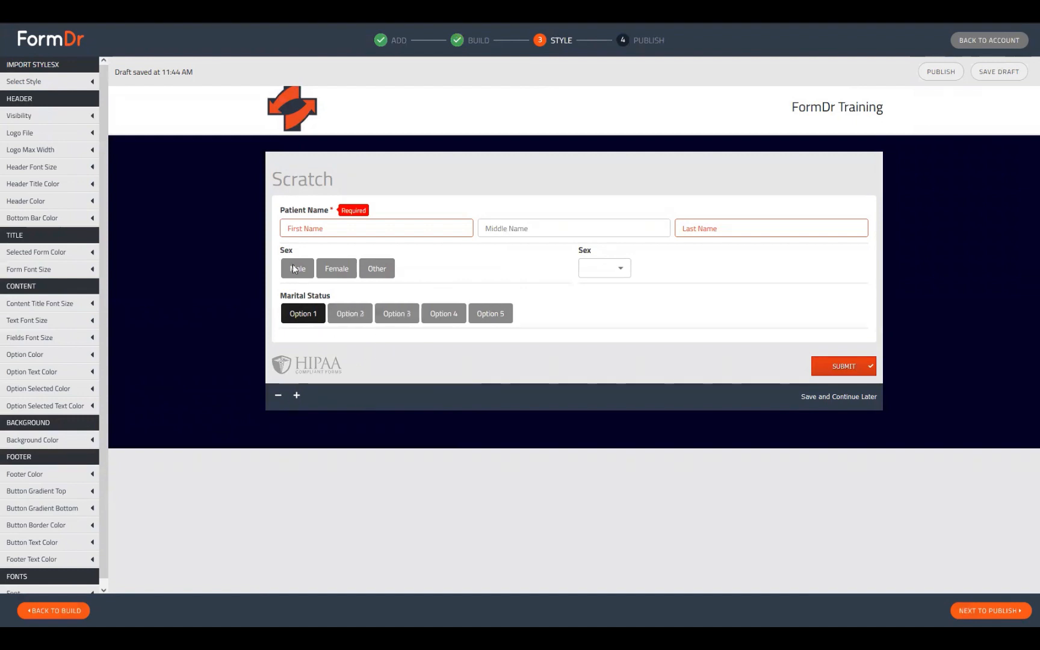
{"action": "left_click", "coordinate": [294, 266]}
{"action": "left_click", "coordinate": [335, 273]}
{"action": "left_click", "coordinate": [371, 276]}
{"action": "left_click", "coordinate": [304, 270]}
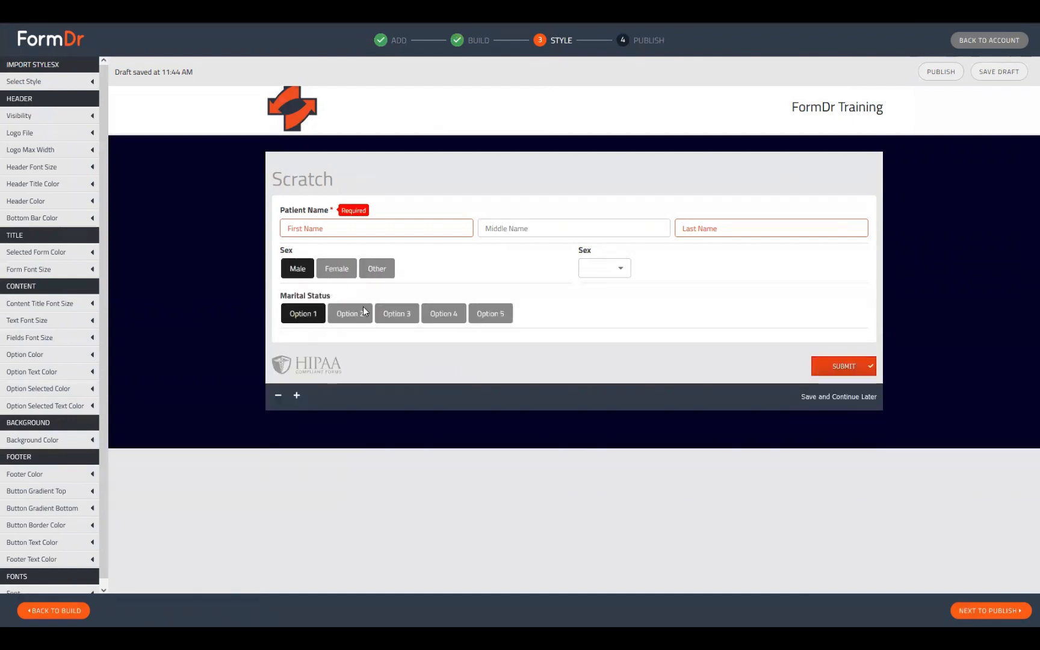
{"action": "left_click", "coordinate": [301, 316]}
{"action": "left_click", "coordinate": [350, 313]}
{"action": "left_click", "coordinate": [396, 314]}
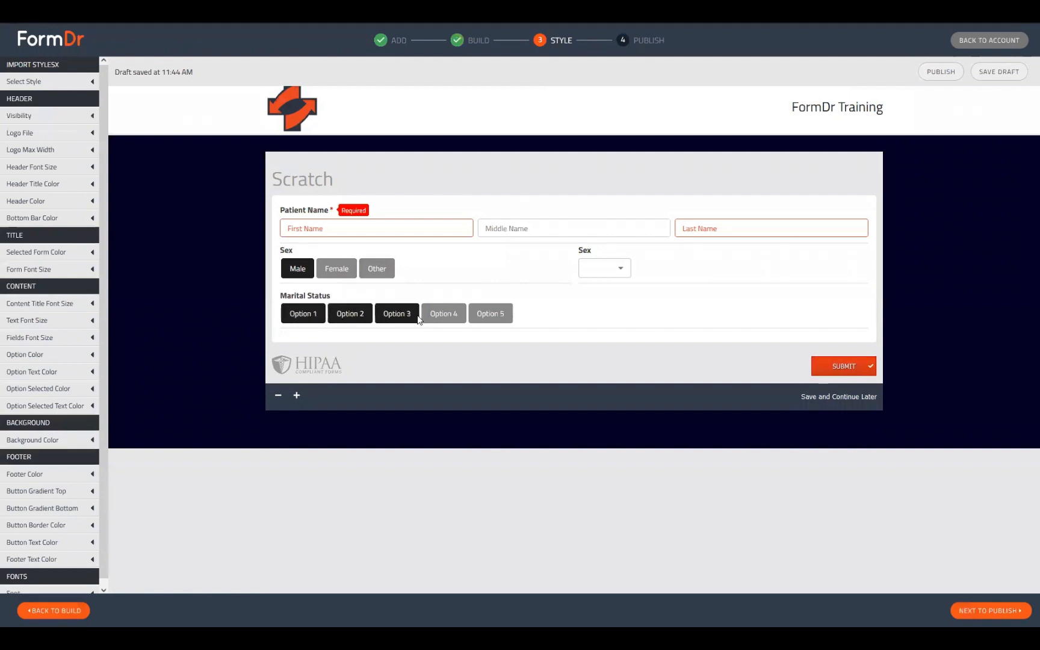
{"action": "left_click", "coordinate": [444, 313]}
{"action": "left_click", "coordinate": [67, 612]}
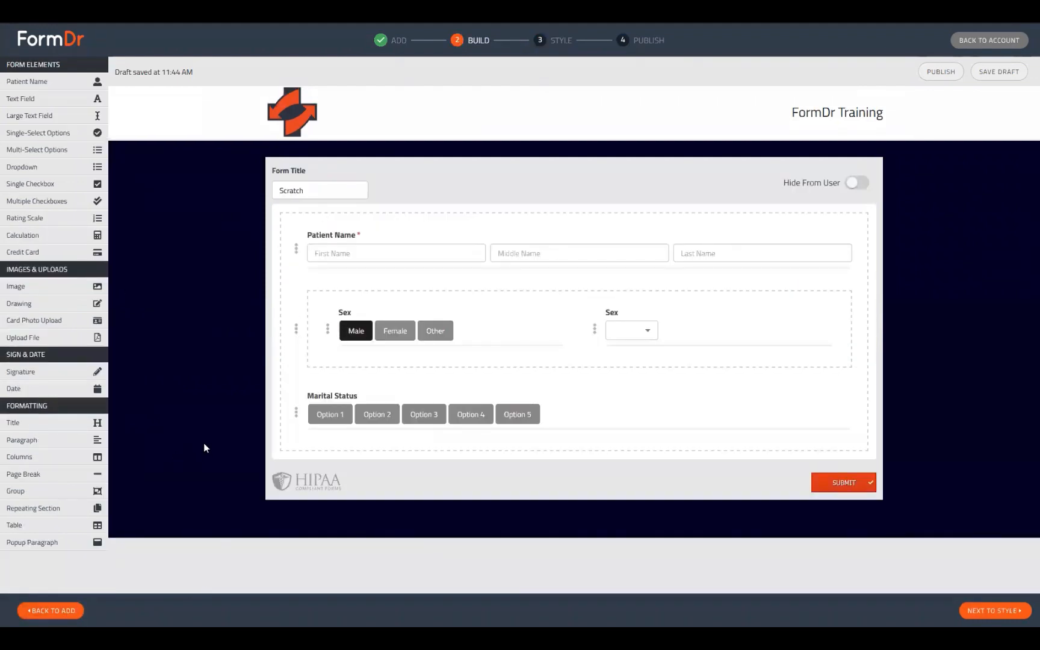
Drop a Text Field into each Marital Status option's zone, Option 1 through Option 5.
{"action": "left_click", "coordinate": [319, 421]}
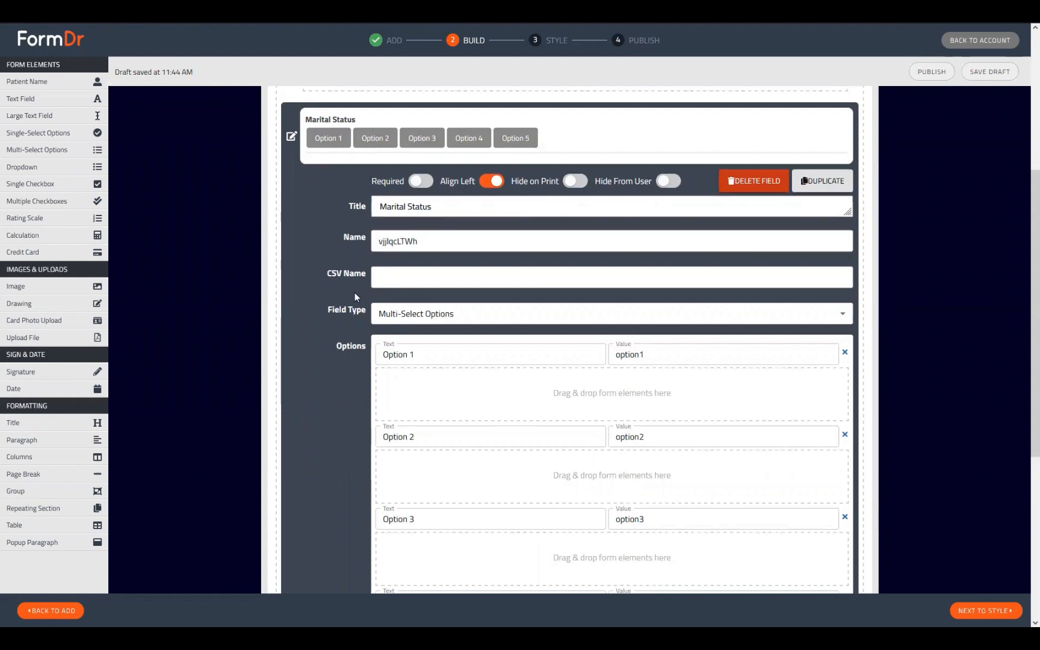
{"action": "scroll", "coordinate": [594, 336], "scroll_direction": "down", "scroll_amount": 2}
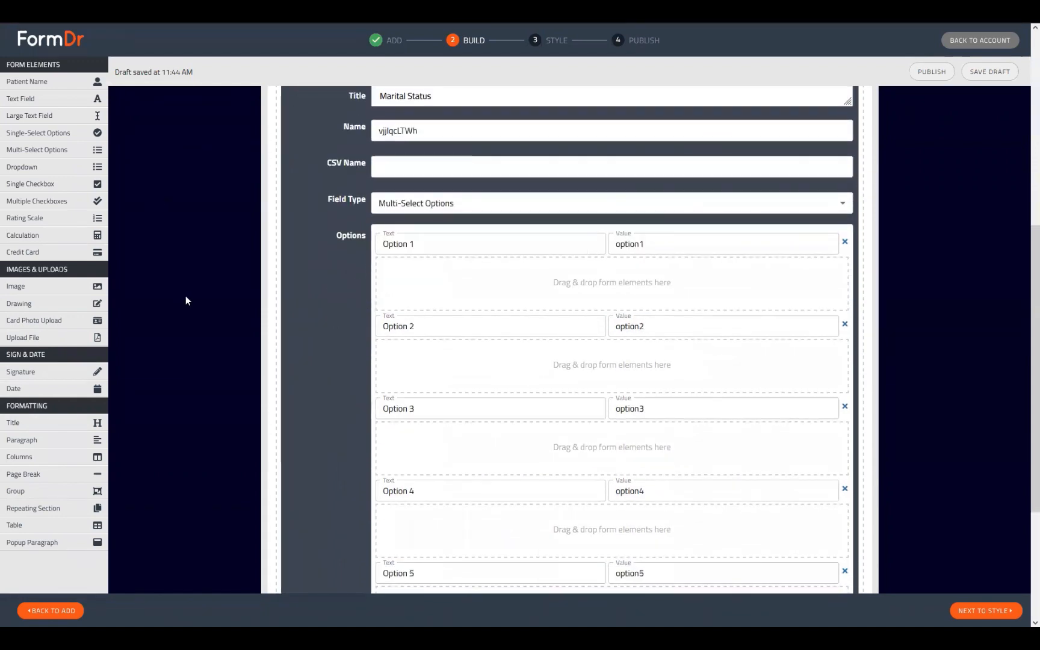
{"action": "scroll", "coordinate": [318, 342], "scroll_direction": "up", "scroll_amount": 1}
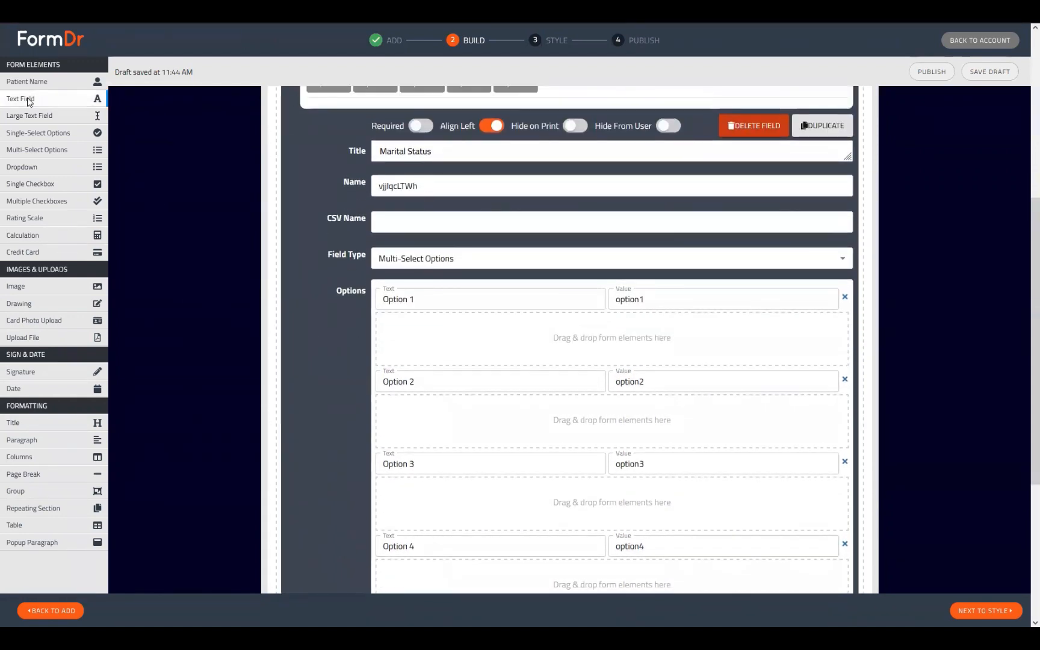
{"action": "left_click_drag", "start_coordinate": [28, 101], "coordinate": [421, 340]}
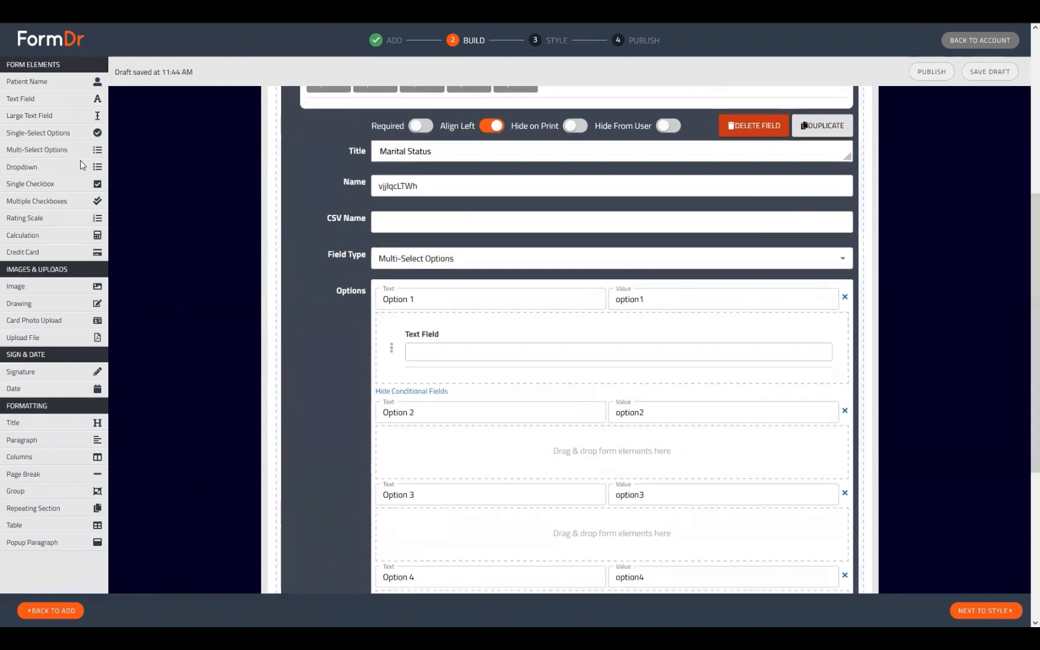
{"action": "left_click_drag", "start_coordinate": [4, 104], "coordinate": [421, 457]}
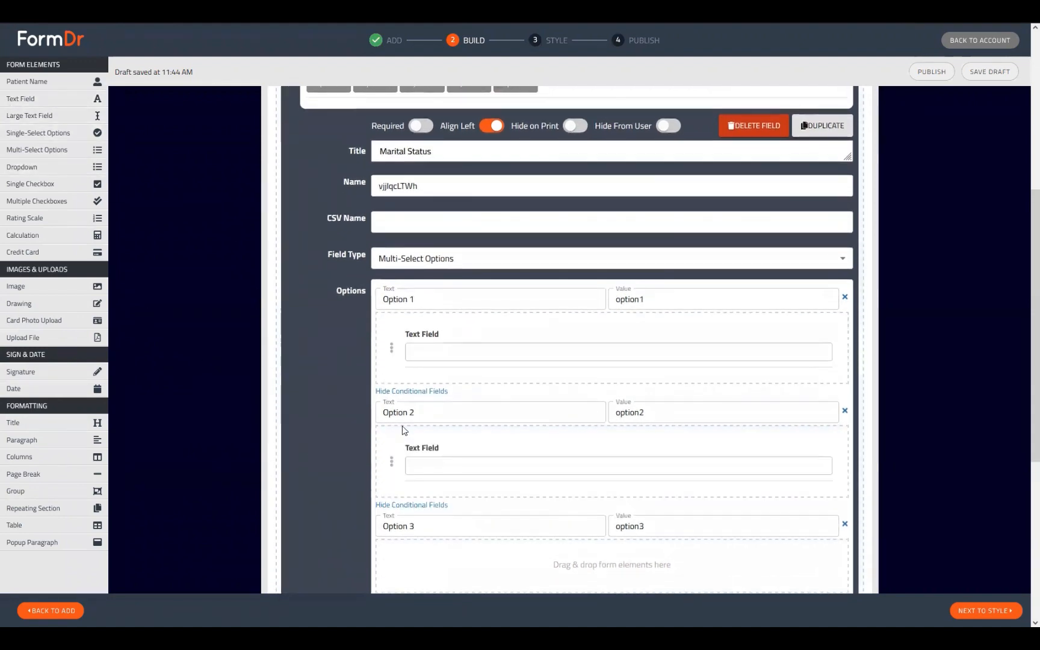
{"action": "scroll", "coordinate": [234, 283], "scroll_direction": "down", "scroll_amount": 1}
{"action": "left_click_drag", "start_coordinate": [30, 99], "coordinate": [441, 509]}
{"action": "scroll", "coordinate": [383, 429], "scroll_direction": "down", "scroll_amount": 2}
{"action": "scroll", "coordinate": [383, 428], "scroll_direction": "down", "scroll_amount": 2}
{"action": "left_click_drag", "start_coordinate": [30, 99], "coordinate": [442, 402]}
{"action": "left_click_drag", "start_coordinate": [31, 99], "coordinate": [471, 551]}
{"action": "scroll", "coordinate": [391, 409], "scroll_direction": "up", "scroll_amount": 8}
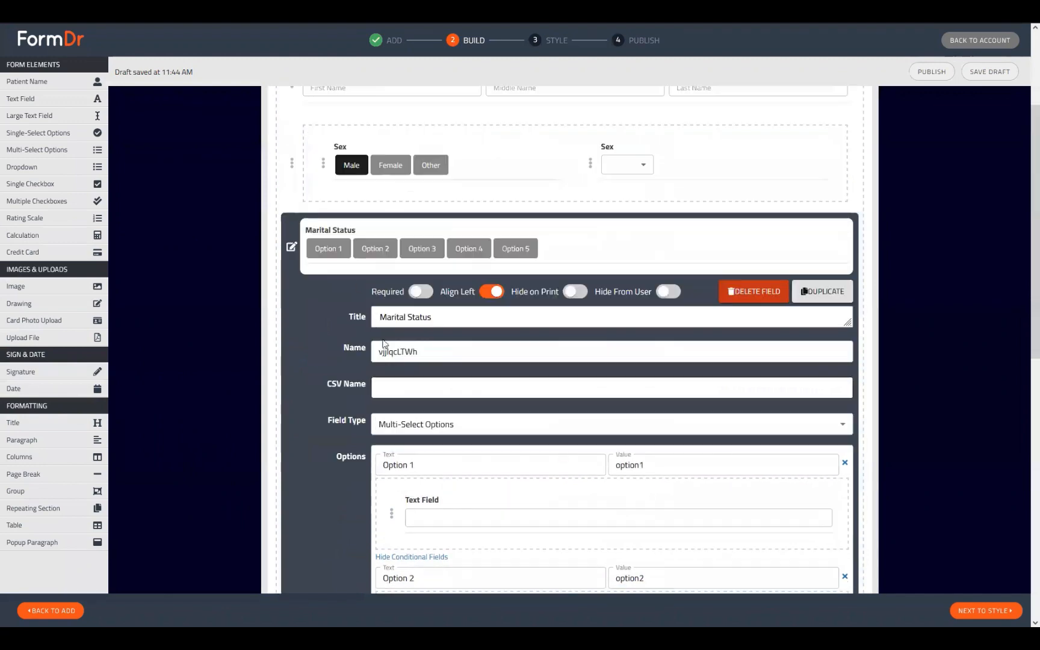
{"action": "left_click", "coordinate": [292, 248]}
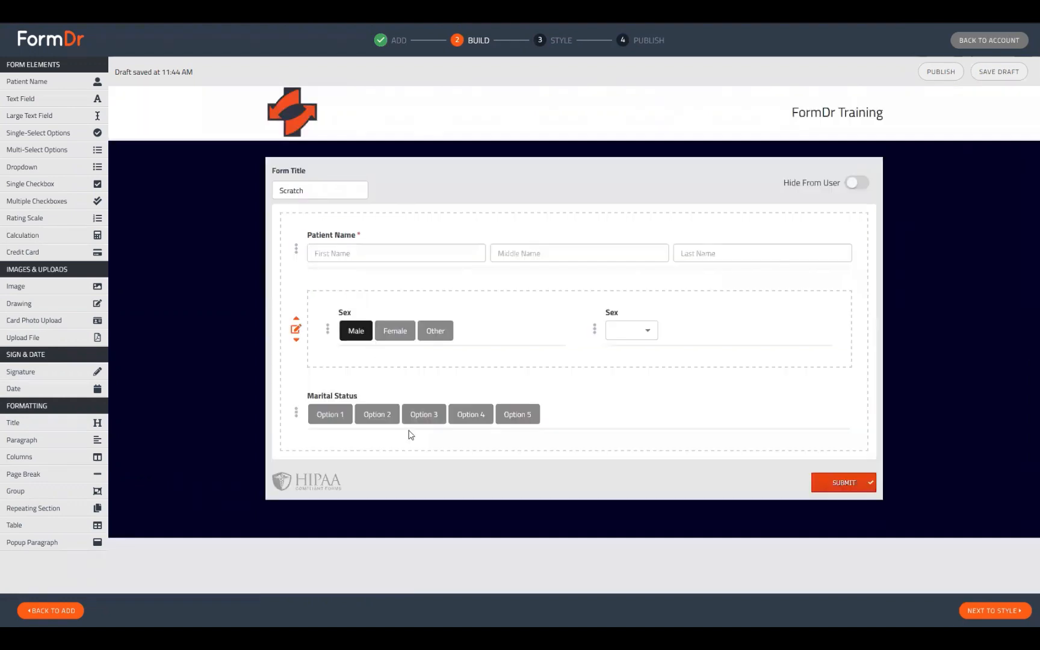
Add a Multiple Checkboxes field directly below Marital Status.
{"action": "left_click", "coordinate": [52, 205]}
{"action": "left_click", "coordinate": [298, 482]}
{"action": "scroll", "coordinate": [470, 449], "scroll_direction": "down", "scroll_amount": 3}
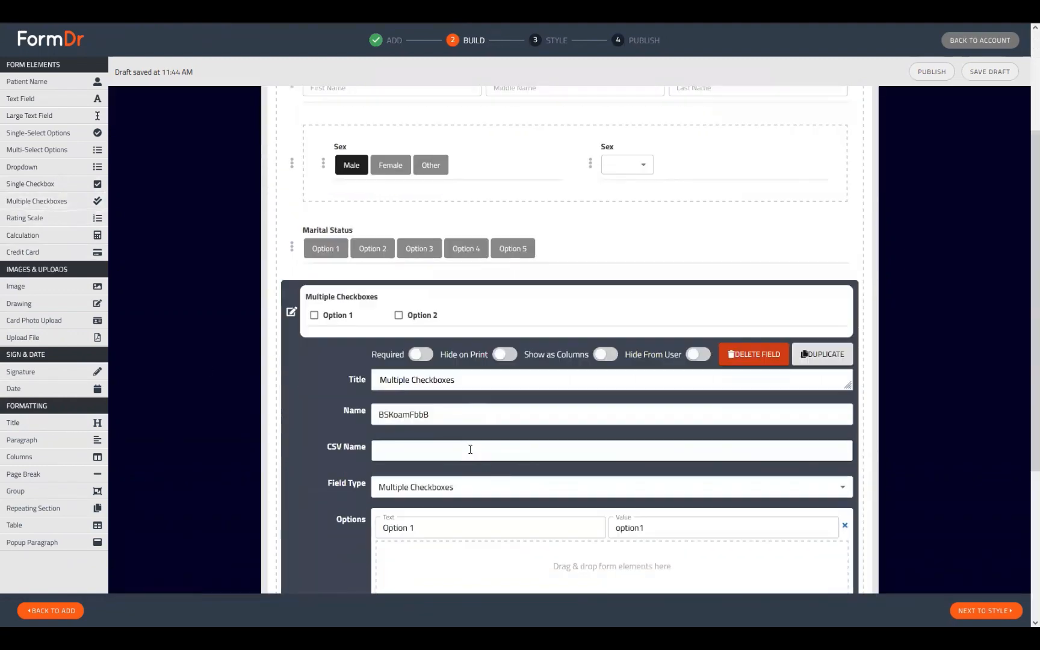
{"action": "scroll", "coordinate": [464, 464], "scroll_direction": "down", "scroll_amount": 3}
{"action": "scroll", "coordinate": [291, 240], "scroll_direction": "up", "scroll_amount": 3}
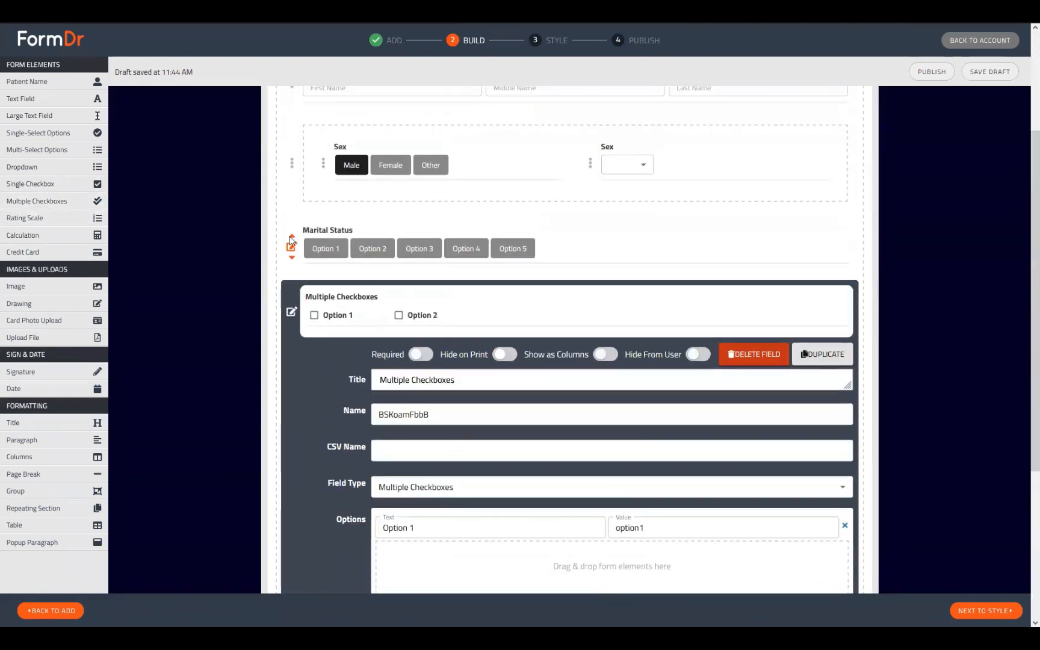
Add more choices to Marital Status, bringing it to eight options.
{"action": "left_click", "coordinate": [290, 250]}
{"action": "scroll", "coordinate": [464, 444], "scroll_direction": "down", "scroll_amount": 5}
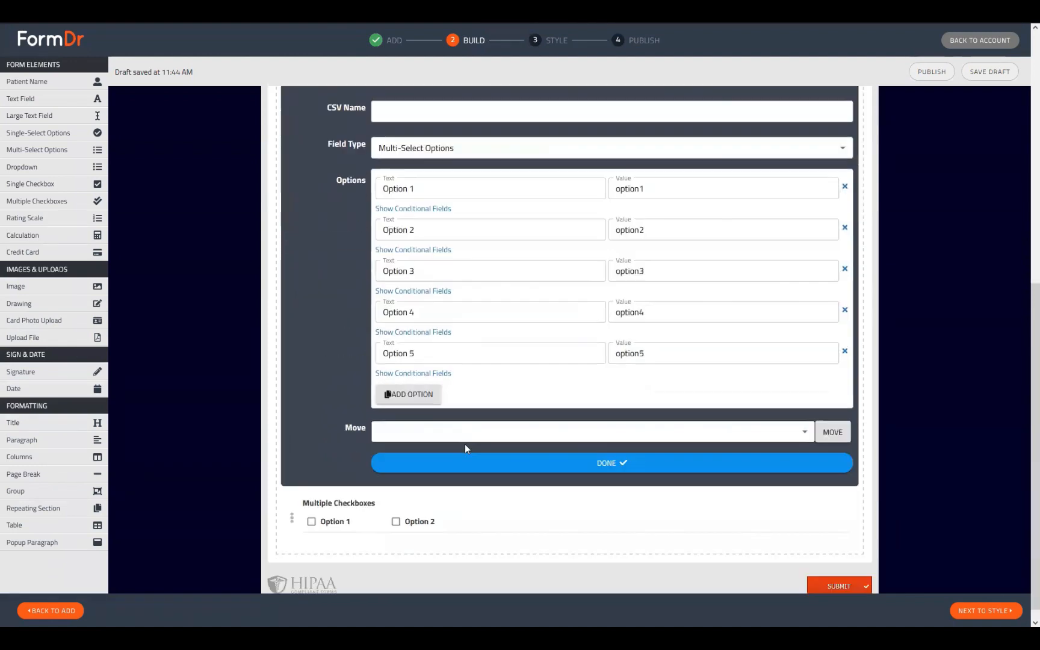
{"action": "double_click", "coordinate": [412, 394]}
{"action": "scroll", "coordinate": [489, 473], "scroll_direction": "down", "scroll_amount": 1}
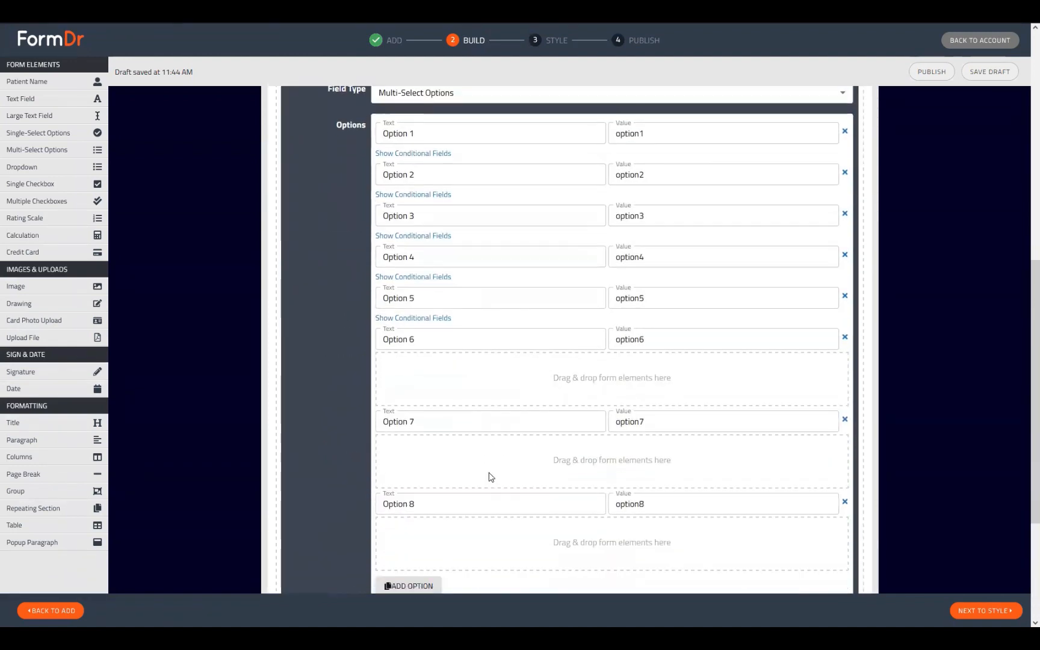
{"action": "scroll", "coordinate": [482, 462], "scroll_direction": "up", "scroll_amount": 5}
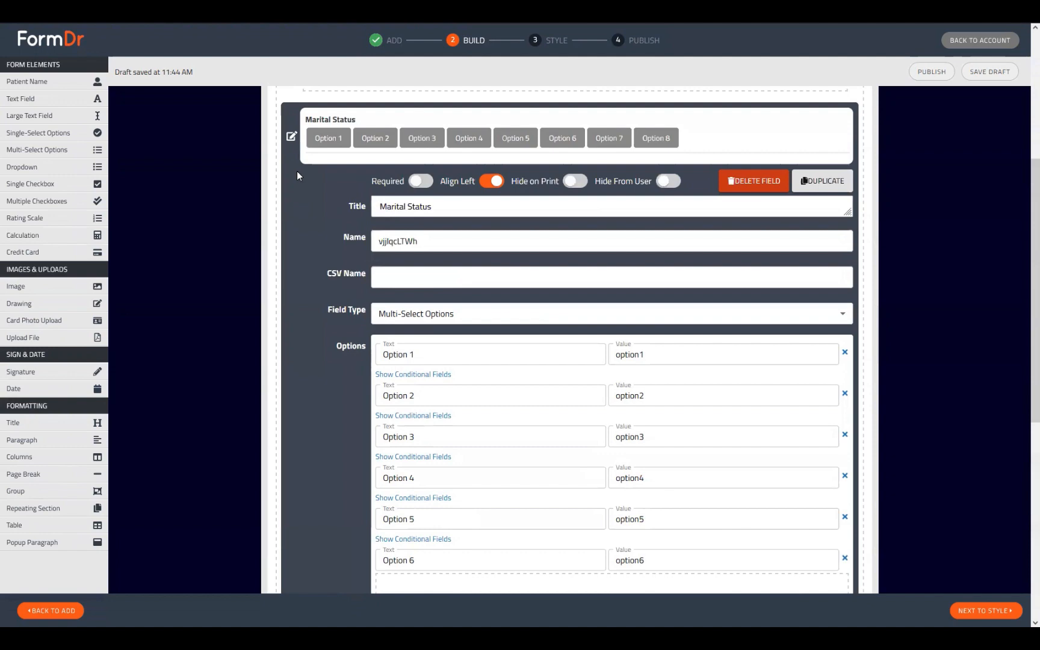
{"action": "left_click", "coordinate": [295, 139]}
Add Options 3 through 8 to the Multiple Checkboxes field.
{"action": "left_click", "coordinate": [296, 479]}
{"action": "scroll", "coordinate": [403, 457], "scroll_direction": "down", "scroll_amount": 7}
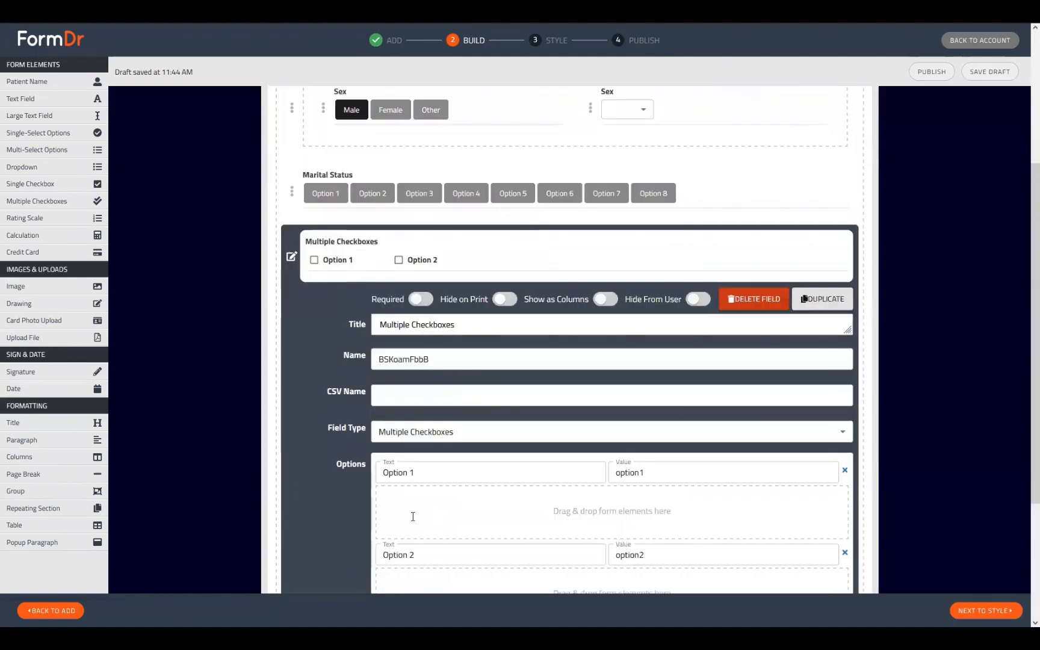
{"action": "left_click", "coordinate": [403, 446]}
{"action": "scroll", "coordinate": [432, 490], "scroll_direction": "down", "scroll_amount": 1}
{"action": "left_click", "coordinate": [409, 447]}
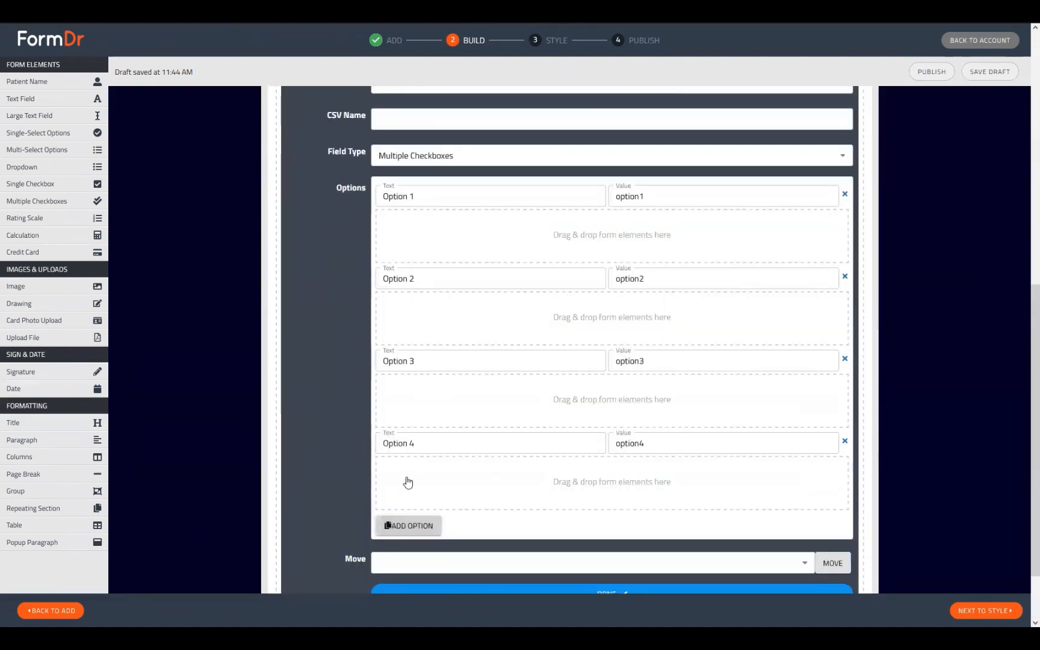
{"action": "scroll", "coordinate": [407, 481], "scroll_direction": "down", "scroll_amount": 1}
{"action": "left_click", "coordinate": [409, 445]}
{"action": "left_click", "coordinate": [411, 525]}
{"action": "scroll", "coordinate": [410, 530], "scroll_direction": "down", "scroll_amount": 2}
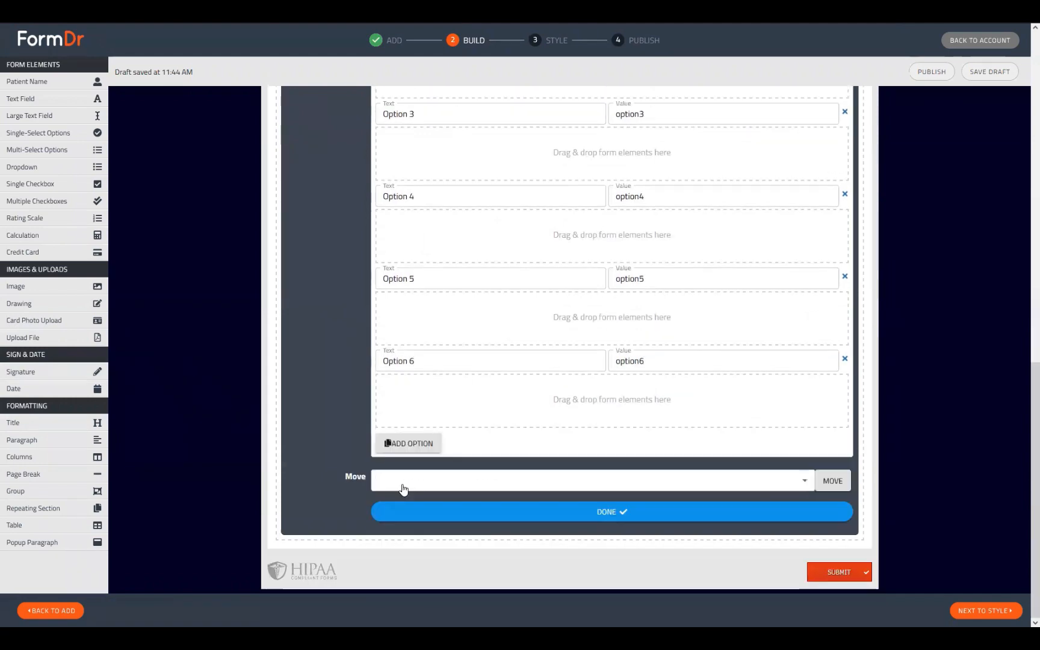
{"action": "left_click", "coordinate": [409, 443]}
{"action": "scroll", "coordinate": [403, 415], "scroll_direction": "down", "scroll_amount": 1}
{"action": "left_click", "coordinate": [408, 444]}
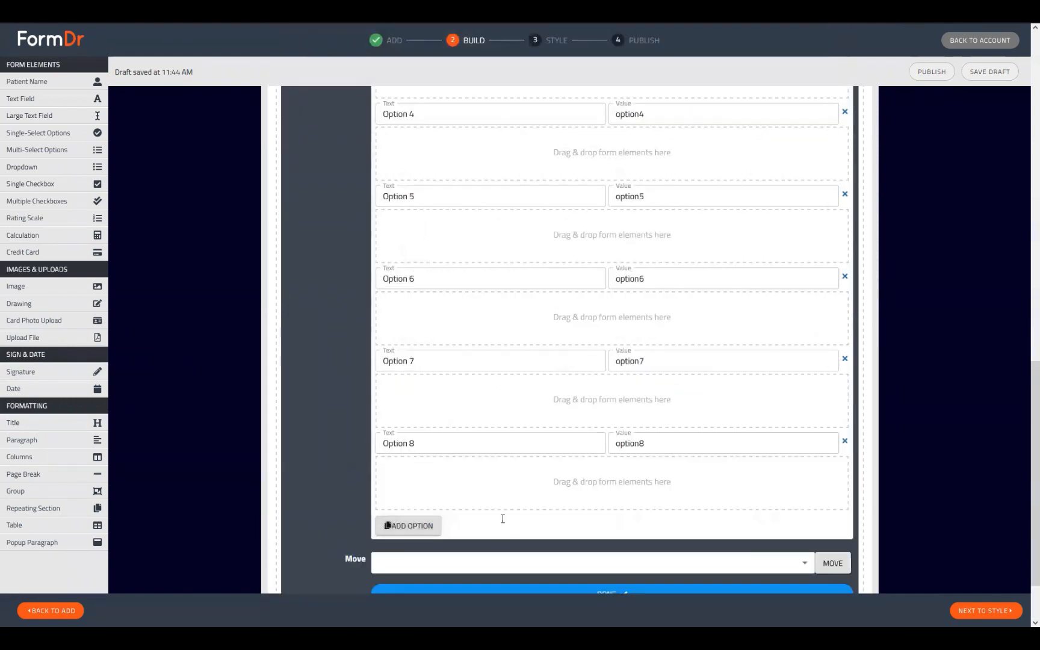
{"action": "scroll", "coordinate": [509, 502], "scroll_direction": "up", "scroll_amount": 10}
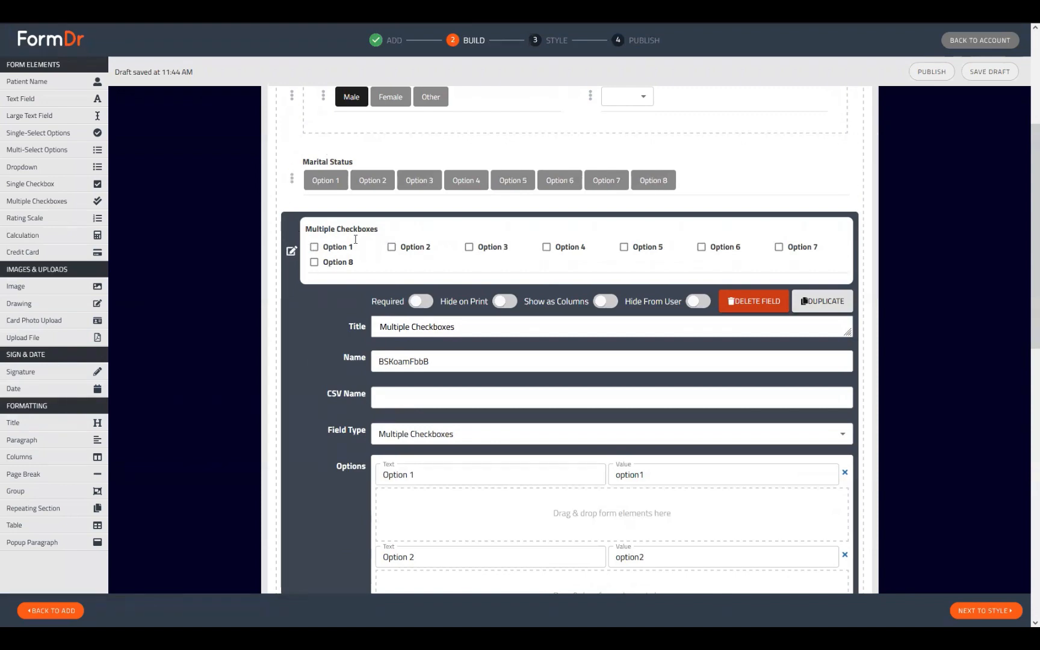
Turn on Show as Columns for the checkboxes and set Columns Number to 4, briefly trying 2.
{"action": "left_click", "coordinate": [287, 254]}
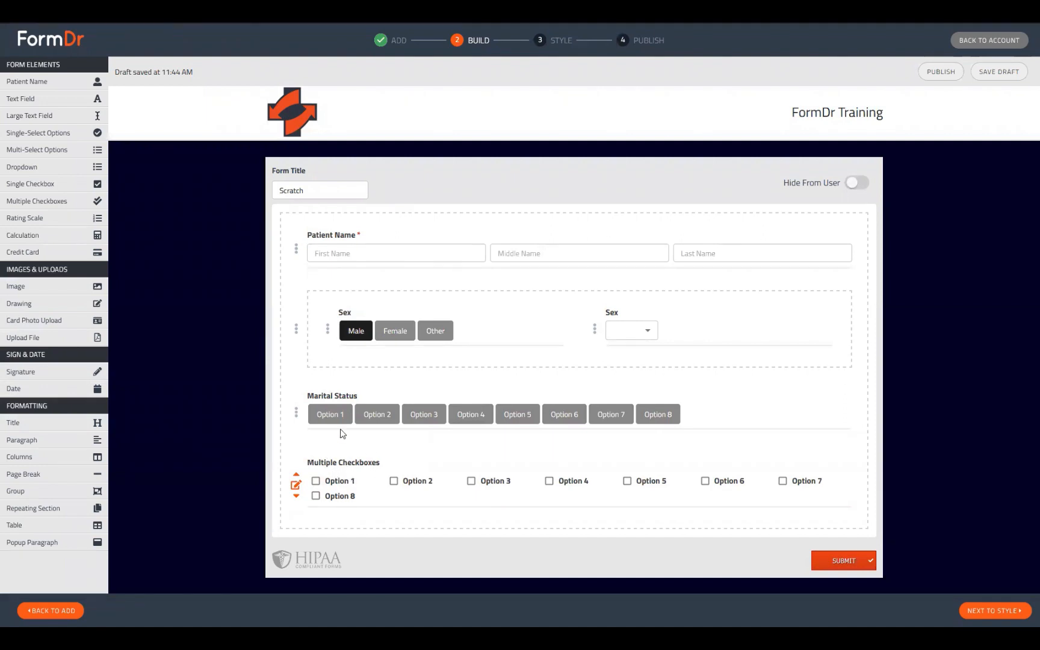
{"action": "left_click", "coordinate": [296, 486]}
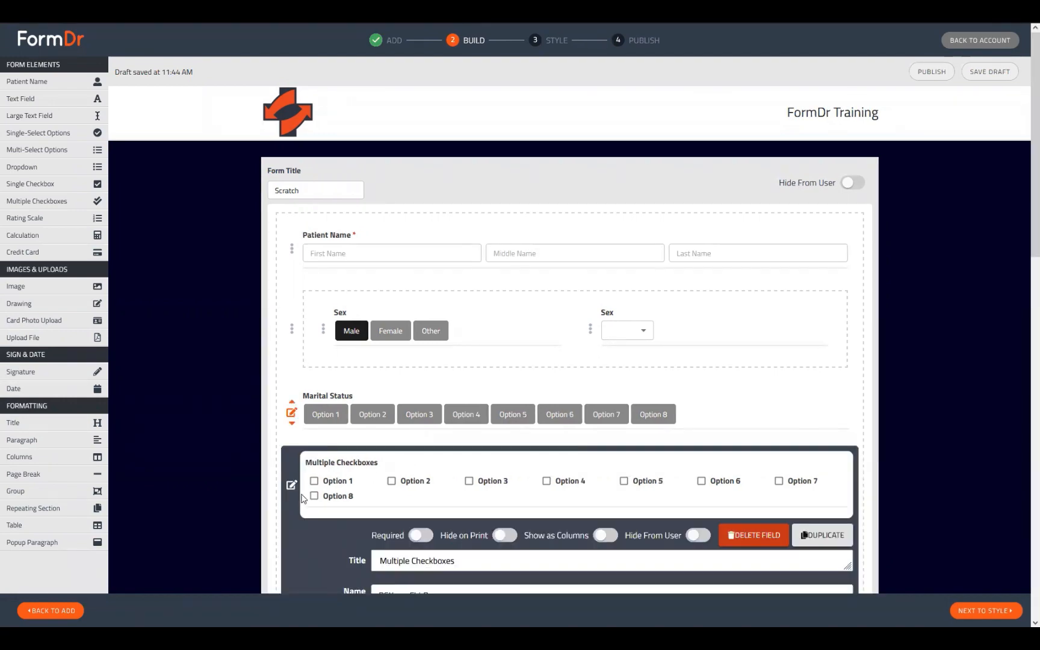
{"action": "scroll", "coordinate": [367, 473], "scroll_direction": "down", "scroll_amount": 5}
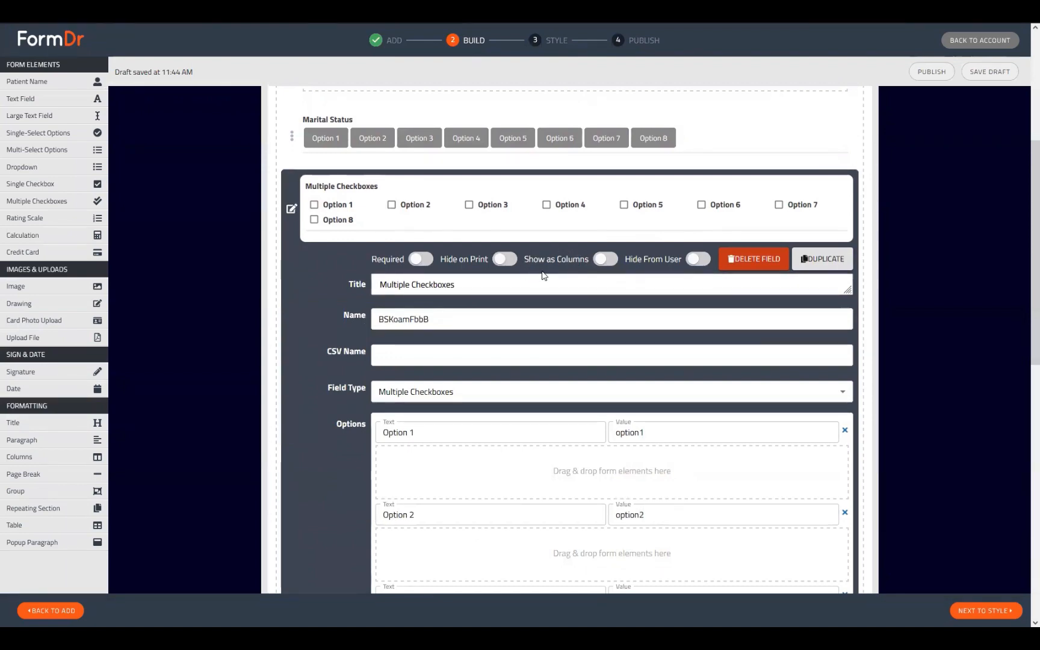
{"action": "left_click", "coordinate": [603, 260]}
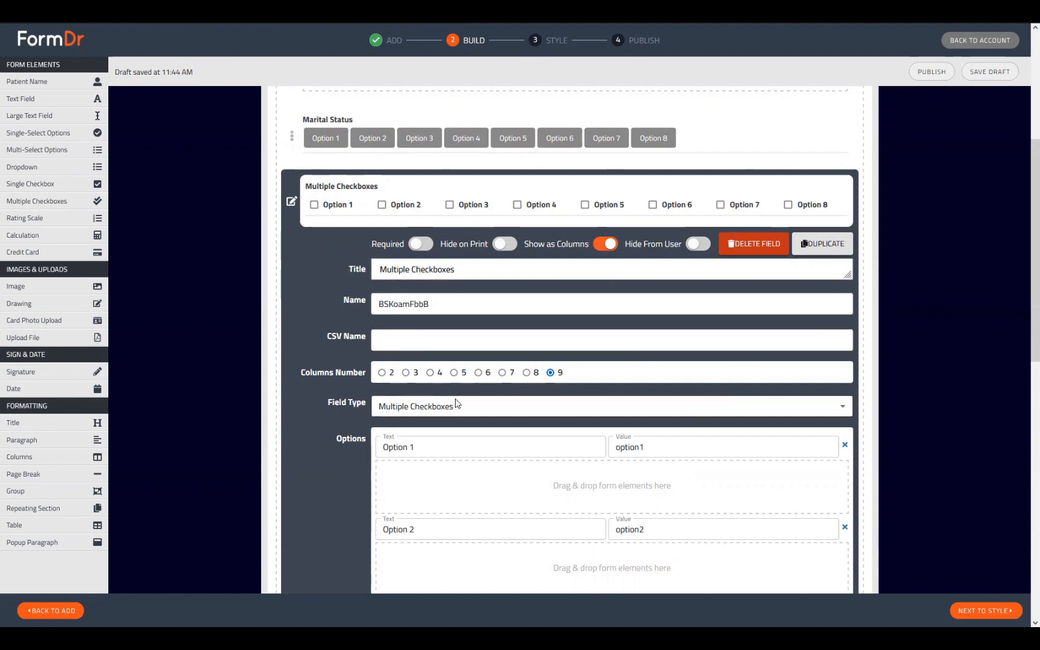
{"action": "left_click", "coordinate": [431, 373]}
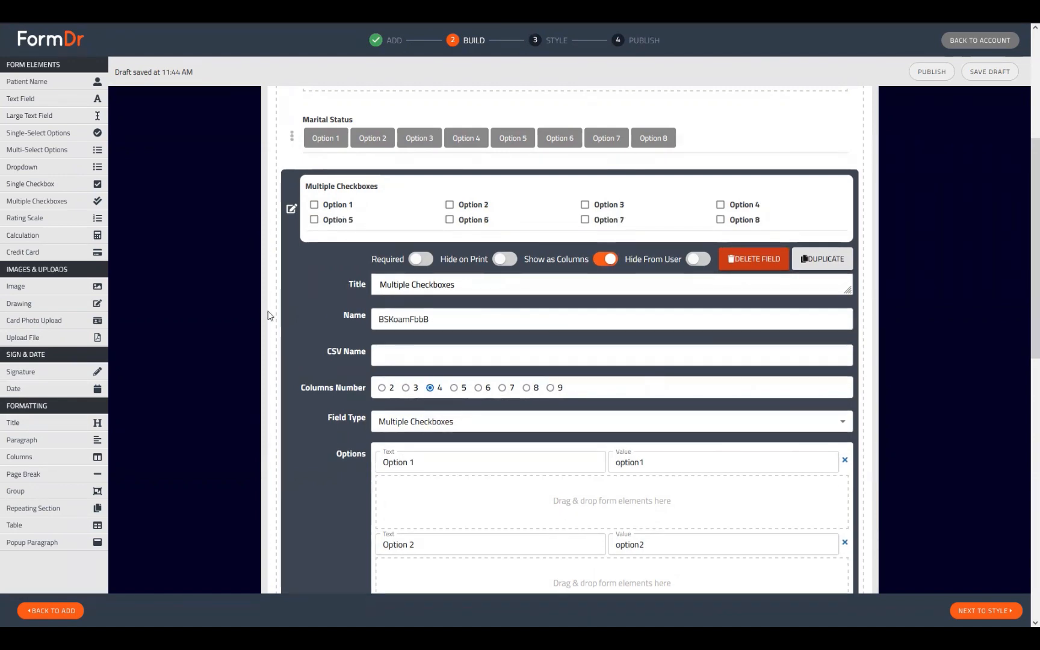
{"action": "left_click", "coordinate": [381, 389]}
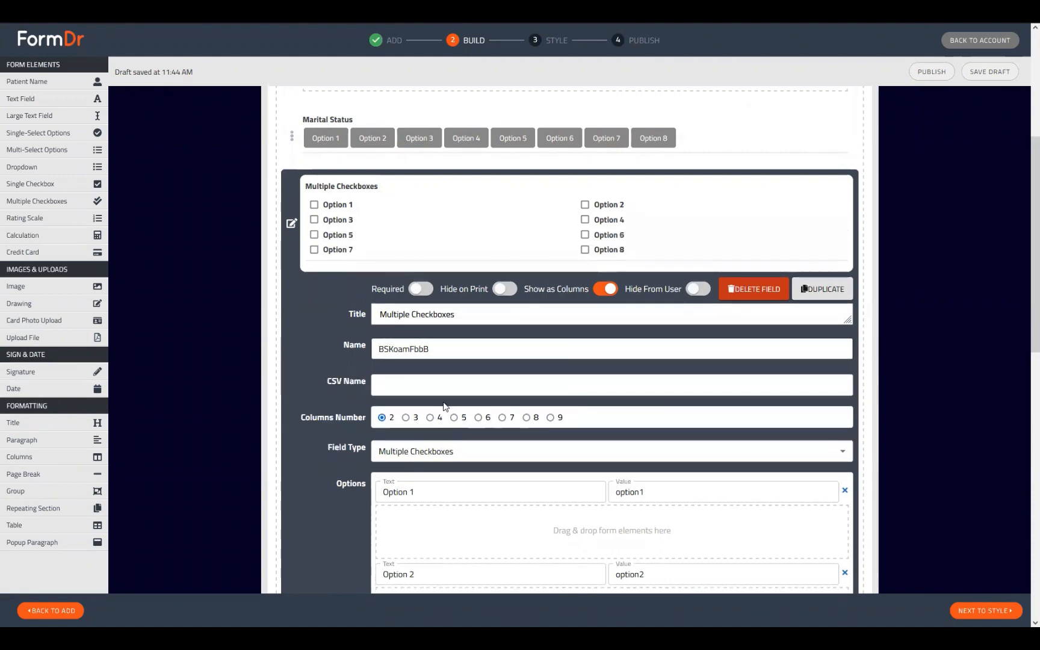
{"action": "left_click", "coordinate": [437, 417]}
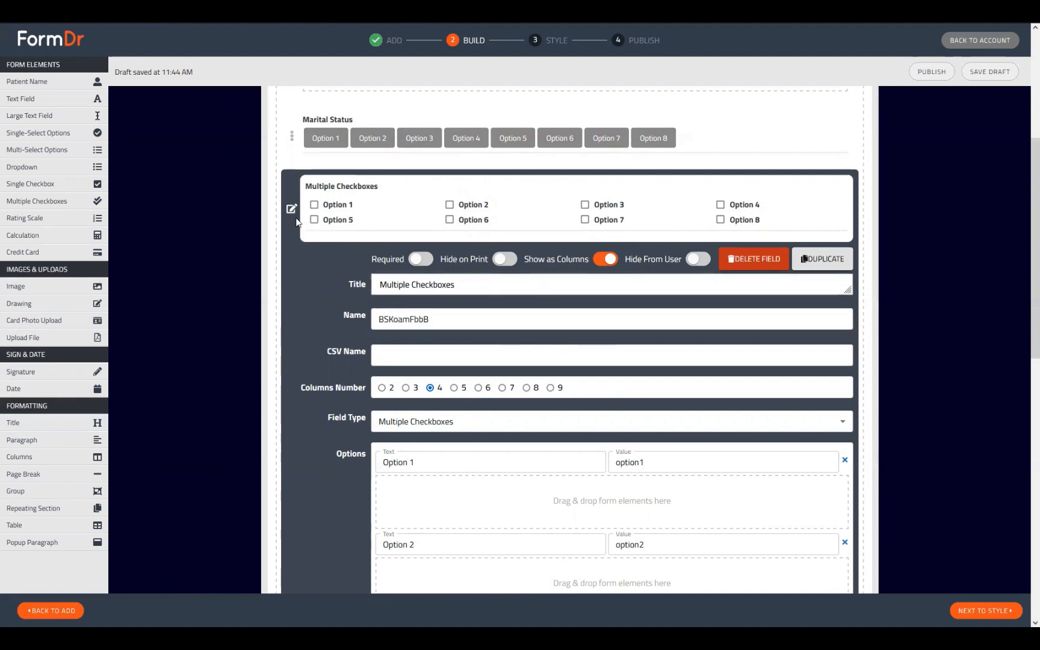
Attach a conditional Text Field under each of checkbox Options 1 through 5.
{"action": "scroll", "coordinate": [349, 255], "scroll_direction": "down", "scroll_amount": 2}
{"action": "scroll", "coordinate": [179, 139], "scroll_direction": "down", "scroll_amount": 1}
{"action": "left_click_drag", "start_coordinate": [45, 100], "coordinate": [455, 349]}
{"action": "left_click_drag", "start_coordinate": [45, 99], "coordinate": [433, 448]}
{"action": "scroll", "coordinate": [259, 301], "scroll_direction": "down", "scroll_amount": 3}
{"action": "left_click_drag", "start_coordinate": [45, 99], "coordinate": [409, 389]}
{"action": "left_click_drag", "start_coordinate": [45, 98], "coordinate": [424, 489]}
{"action": "scroll", "coordinate": [424, 488], "scroll_direction": "down", "scroll_amount": 2}
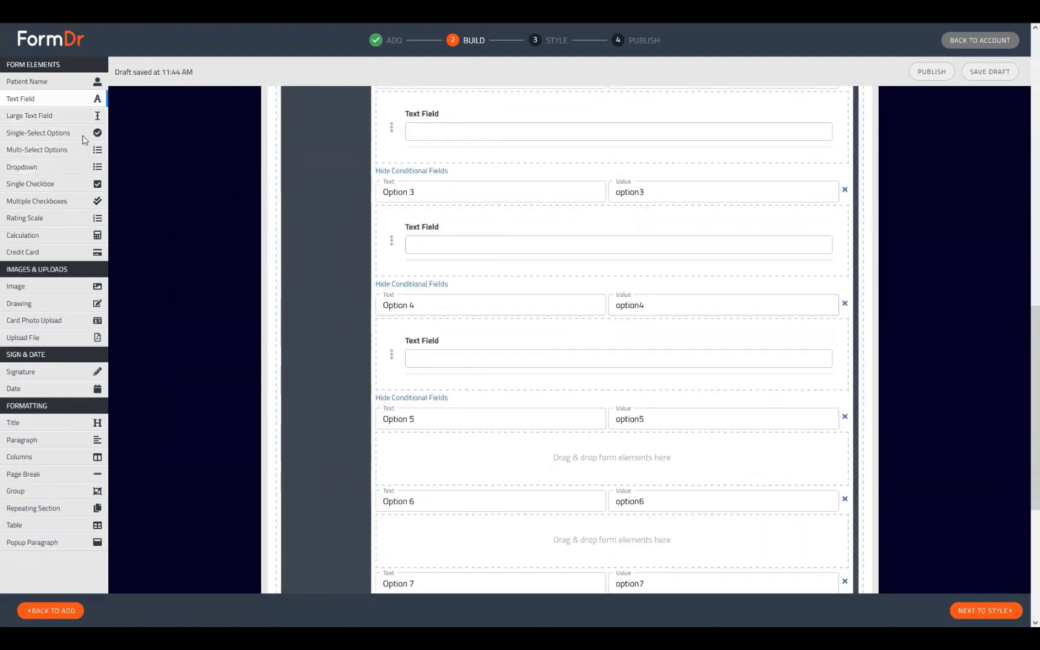
{"action": "left_click_drag", "start_coordinate": [45, 98], "coordinate": [460, 484]}
Close the Multiple Checkboxes settings and continue to the Style step.
{"action": "scroll", "coordinate": [528, 563], "scroll_direction": "up", "scroll_amount": 7}
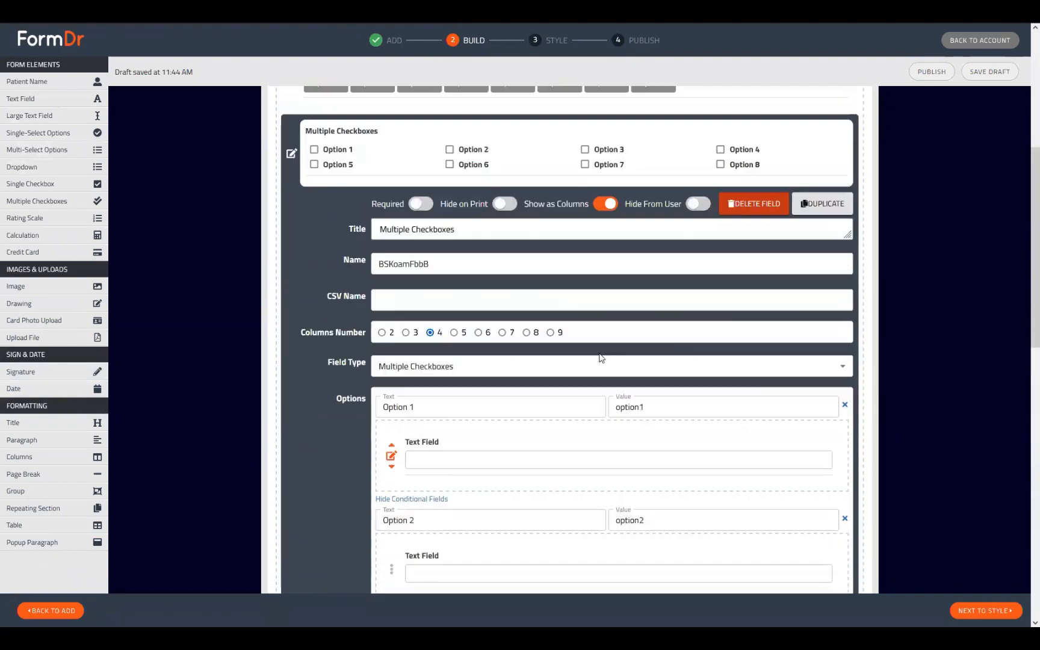
{"action": "left_click", "coordinate": [293, 155]}
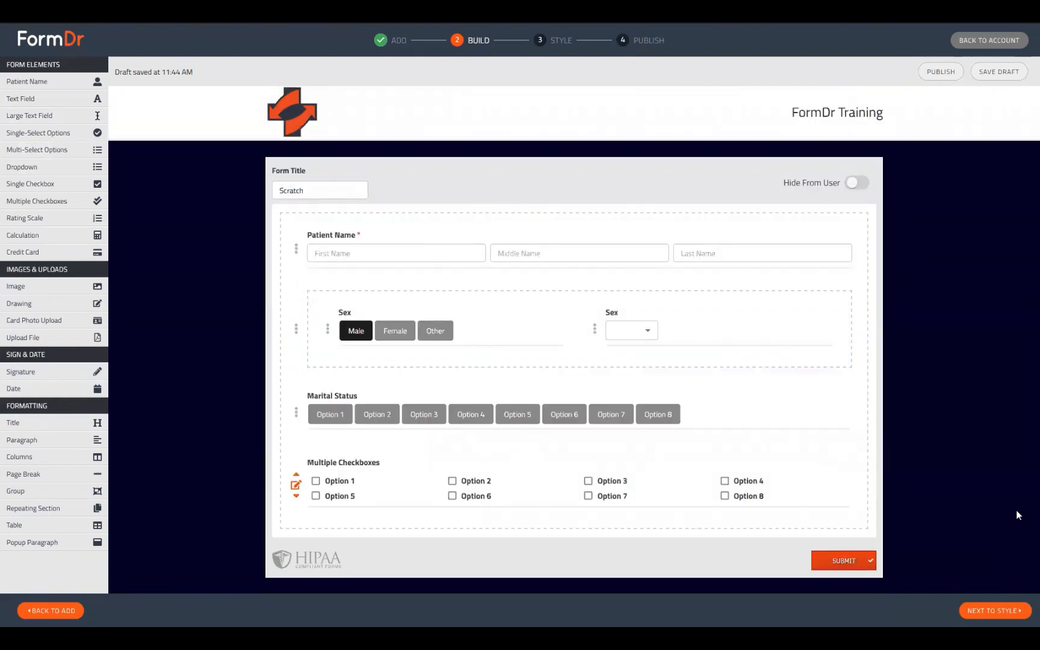
{"action": "left_click", "coordinate": [999, 610]}
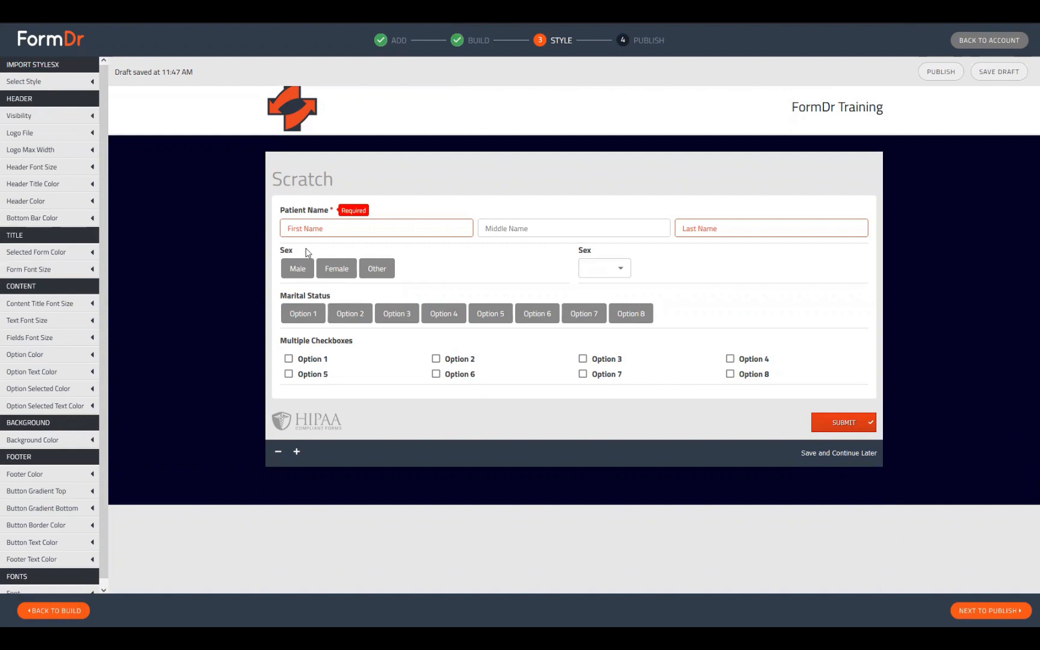
Set both the Sex buttons and the Sex dropdown to Other, revealing two Please Describe boxes.
{"action": "left_click", "coordinate": [296, 267]}
{"action": "left_click", "coordinate": [338, 269]}
{"action": "left_click", "coordinate": [369, 274]}
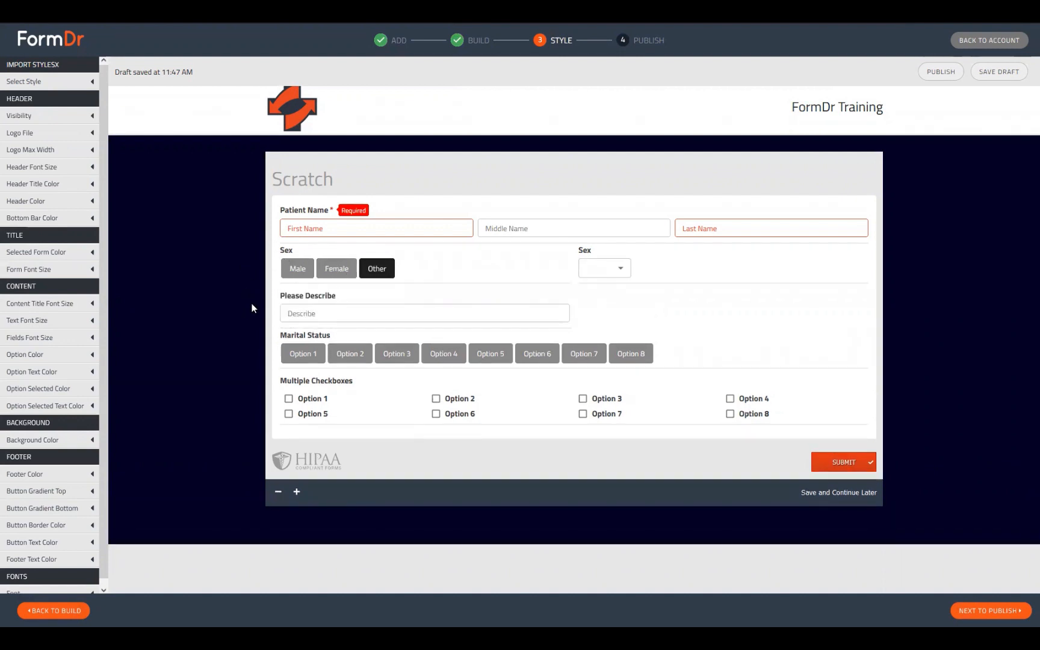
{"action": "left_click", "coordinate": [285, 309]}
{"action": "left_click", "coordinate": [596, 268]}
{"action": "left_click", "coordinate": [598, 304]}
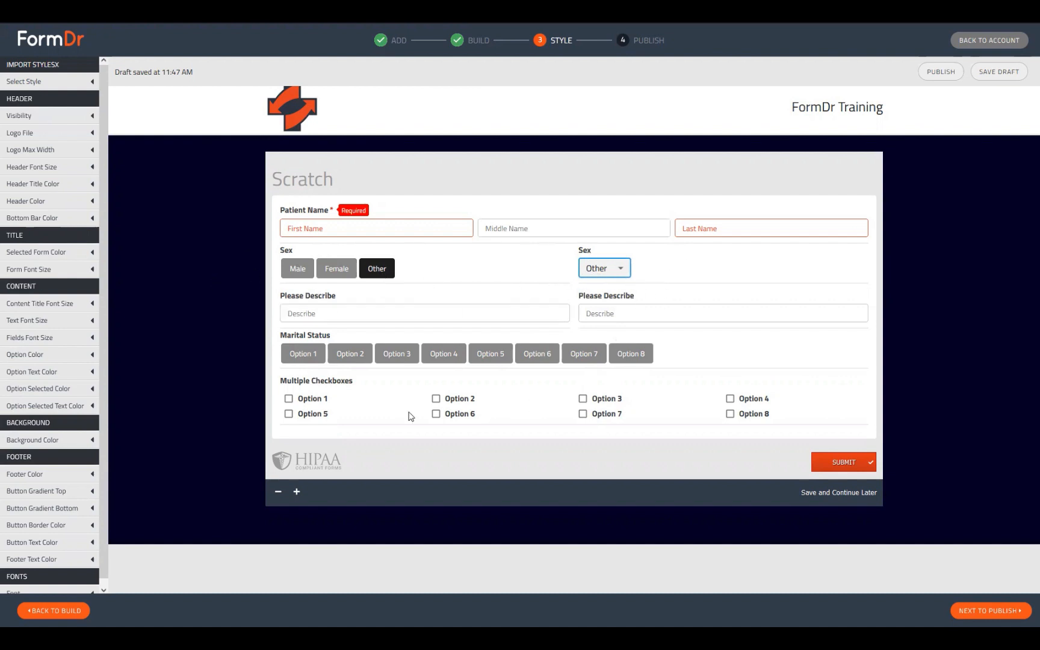
Select Marital Status Options 1 through 5 in the preview.
{"action": "left_click", "coordinate": [312, 353]}
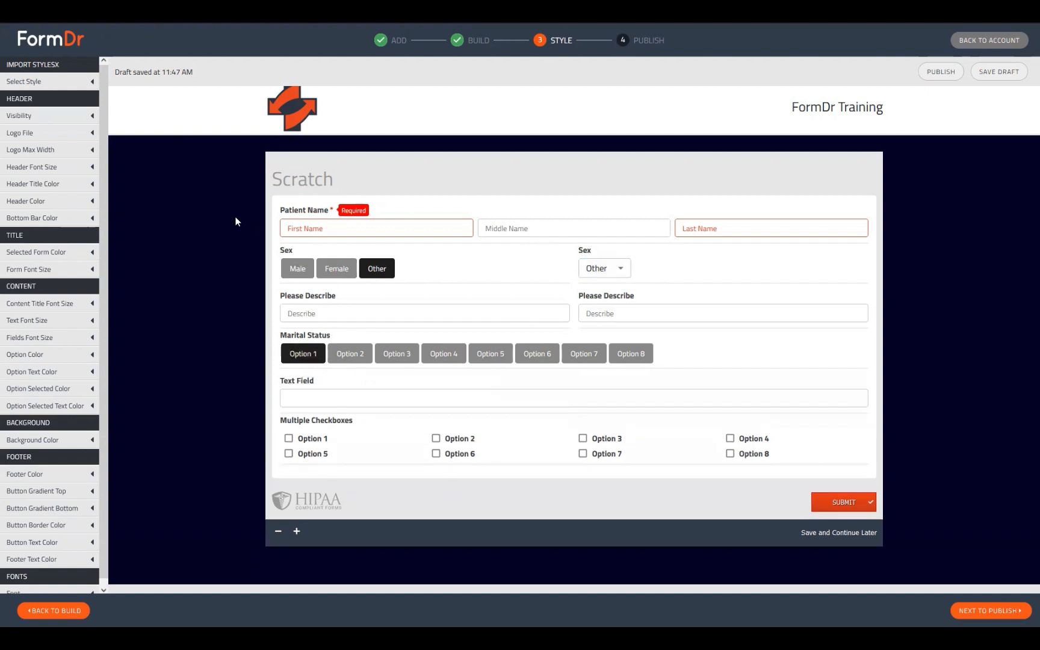
{"action": "left_click", "coordinate": [351, 356]}
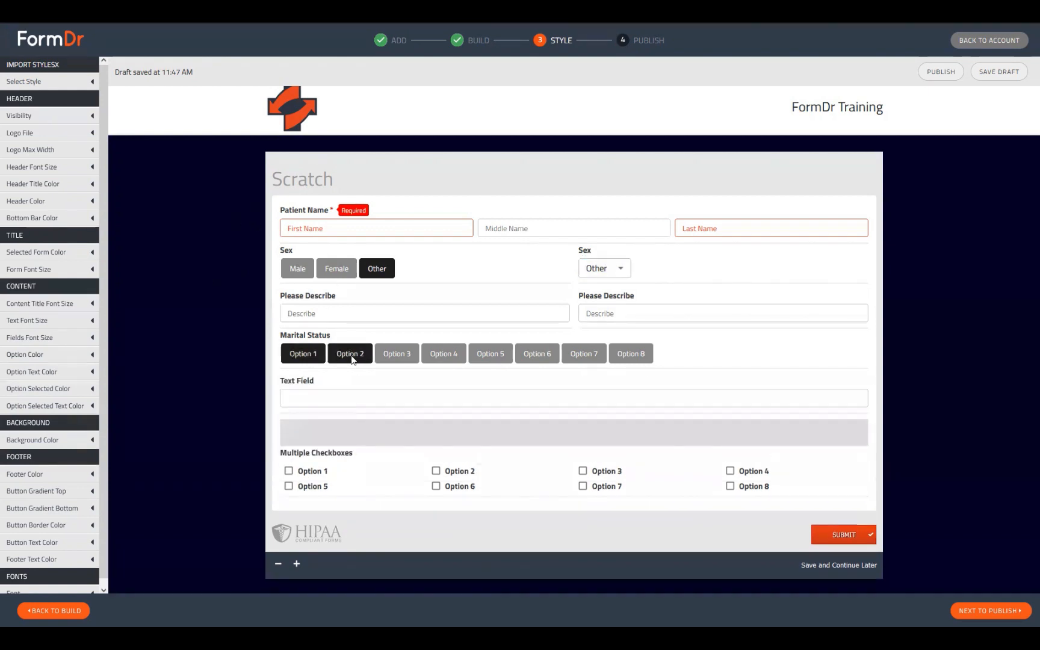
{"action": "left_click", "coordinate": [397, 360]}
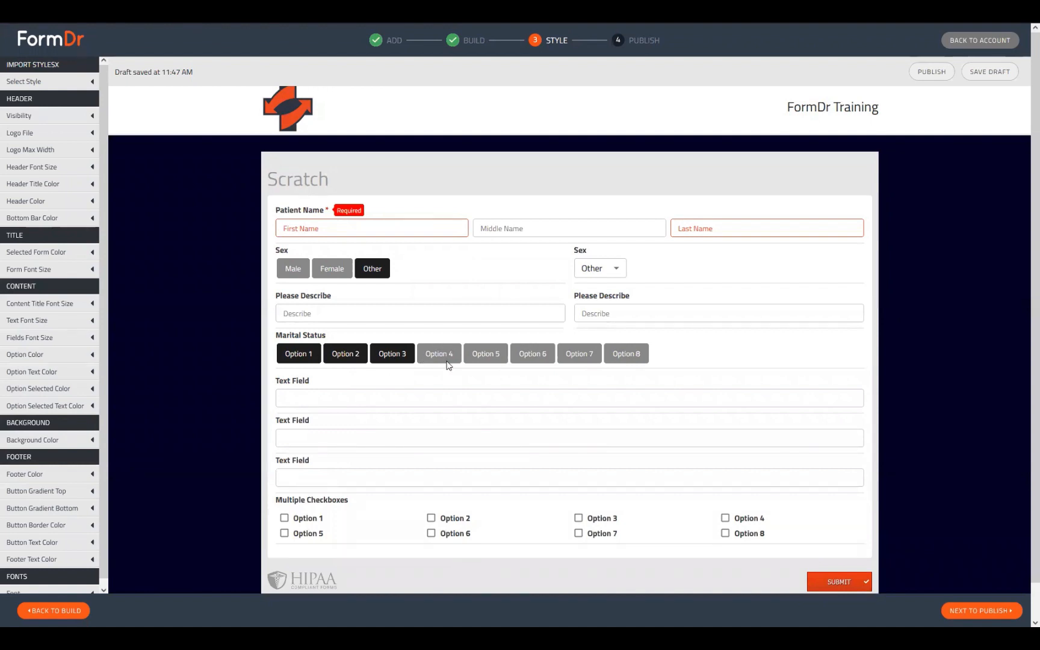
{"action": "left_click", "coordinate": [449, 356]}
{"action": "scroll", "coordinate": [469, 361], "scroll_direction": "down", "scroll_amount": 1}
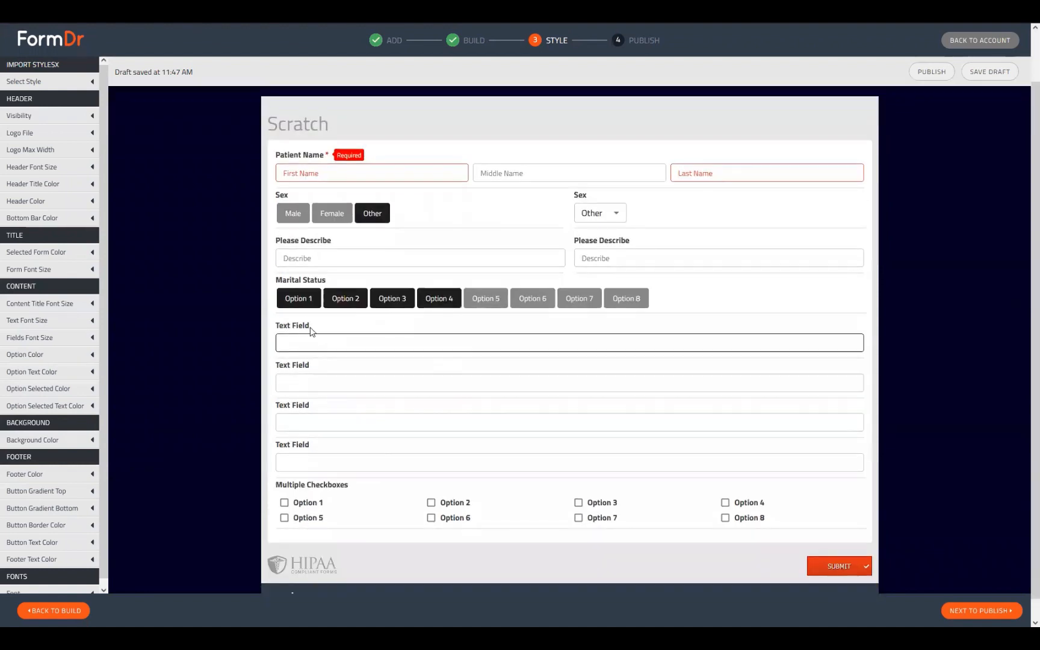
{"action": "left_click", "coordinate": [488, 301]}
{"action": "scroll", "coordinate": [510, 342], "scroll_direction": "down", "scroll_amount": 1}
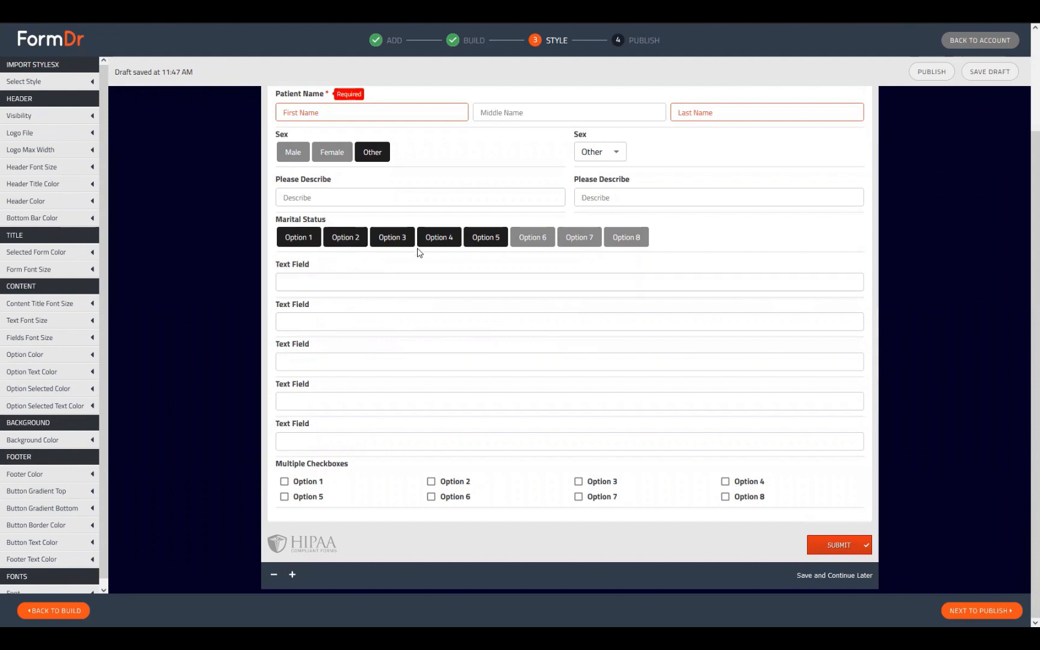
Toggle Options 3–6 until only Marital Status Options 1, 2, 4 and 5 remain selected.
{"action": "left_click", "coordinate": [533, 237]}
{"action": "left_click", "coordinate": [486, 237]}
{"action": "scroll", "coordinate": [557, 263], "scroll_direction": "up", "scroll_amount": 1}
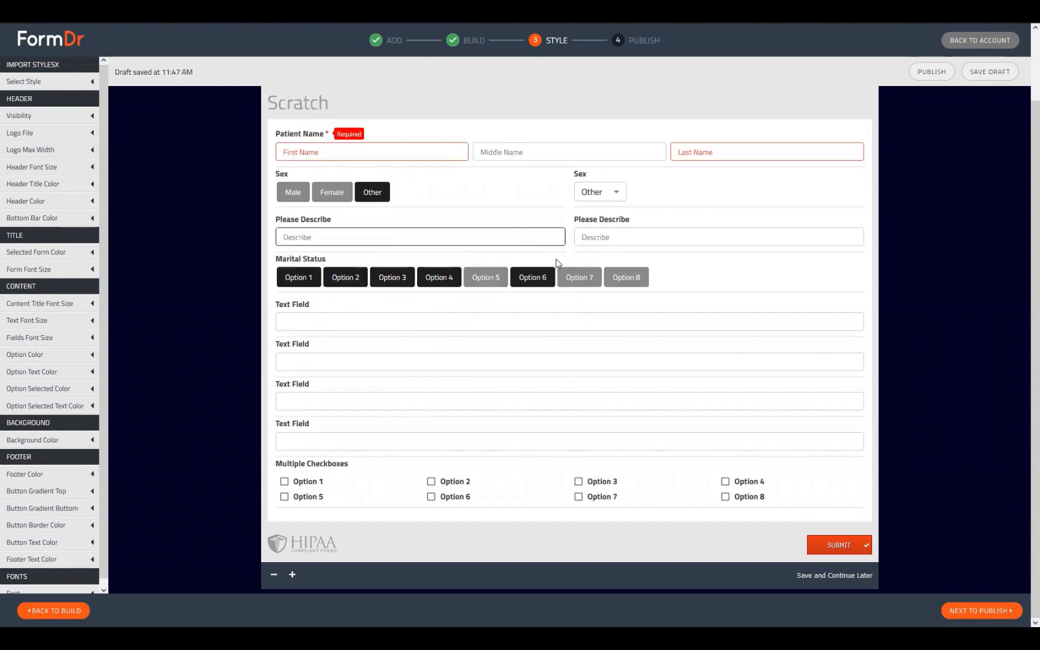
{"action": "left_click", "coordinate": [529, 278]}
{"action": "left_click", "coordinate": [457, 284]}
{"action": "scroll", "coordinate": [461, 319], "scroll_direction": "up", "scroll_amount": 1}
{"action": "scroll", "coordinate": [406, 331], "scroll_direction": "up", "scroll_amount": 1}
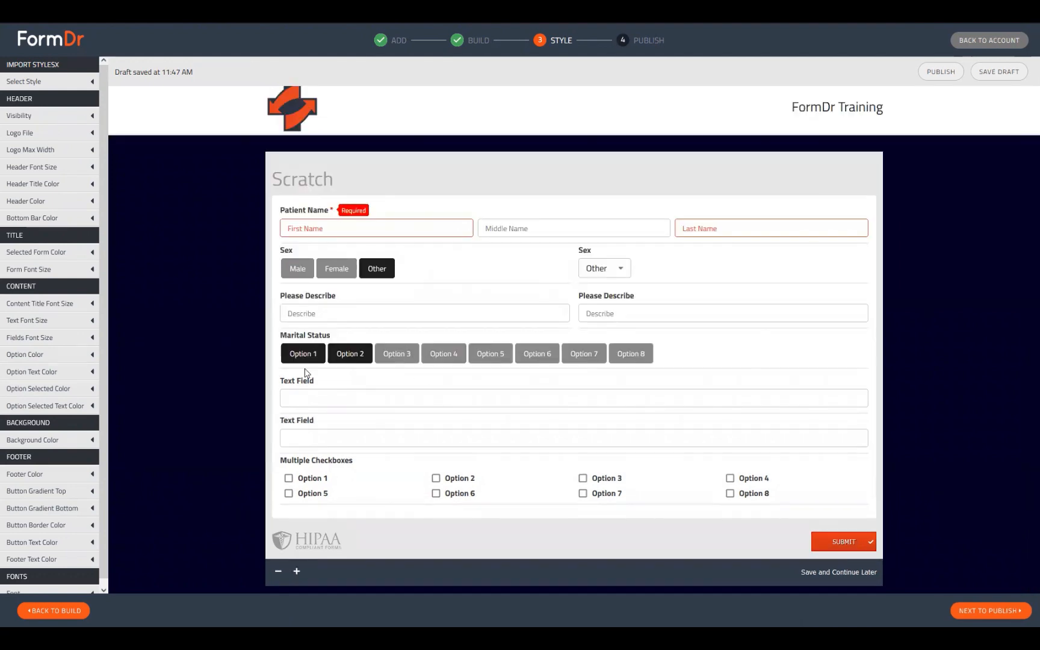
{"action": "left_click", "coordinate": [399, 354]}
{"action": "left_click", "coordinate": [439, 359]}
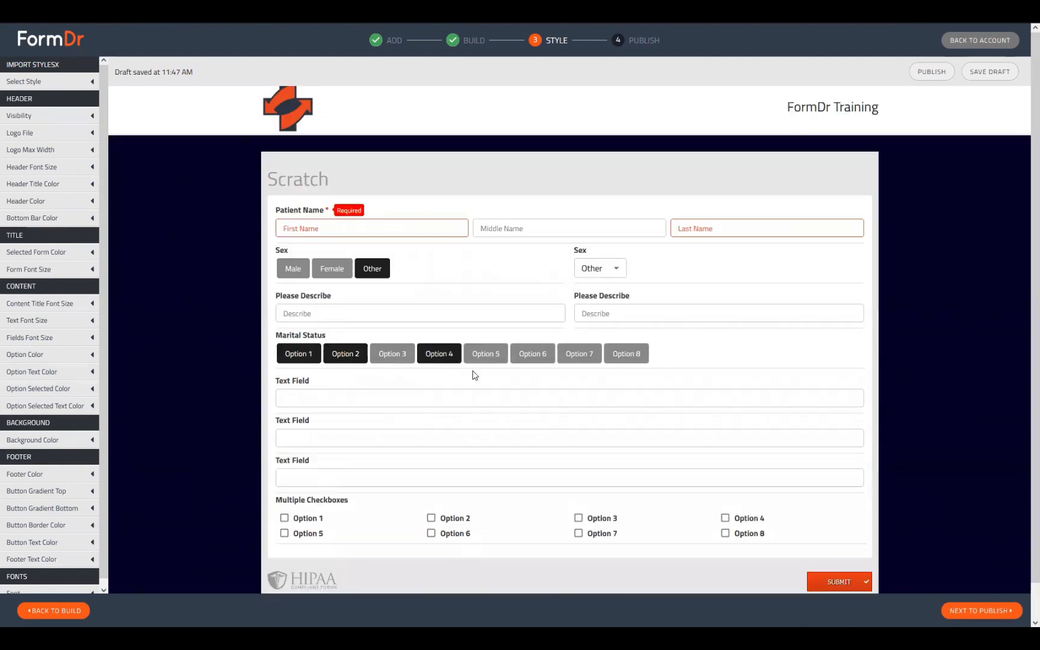
{"action": "left_click", "coordinate": [485, 355]}
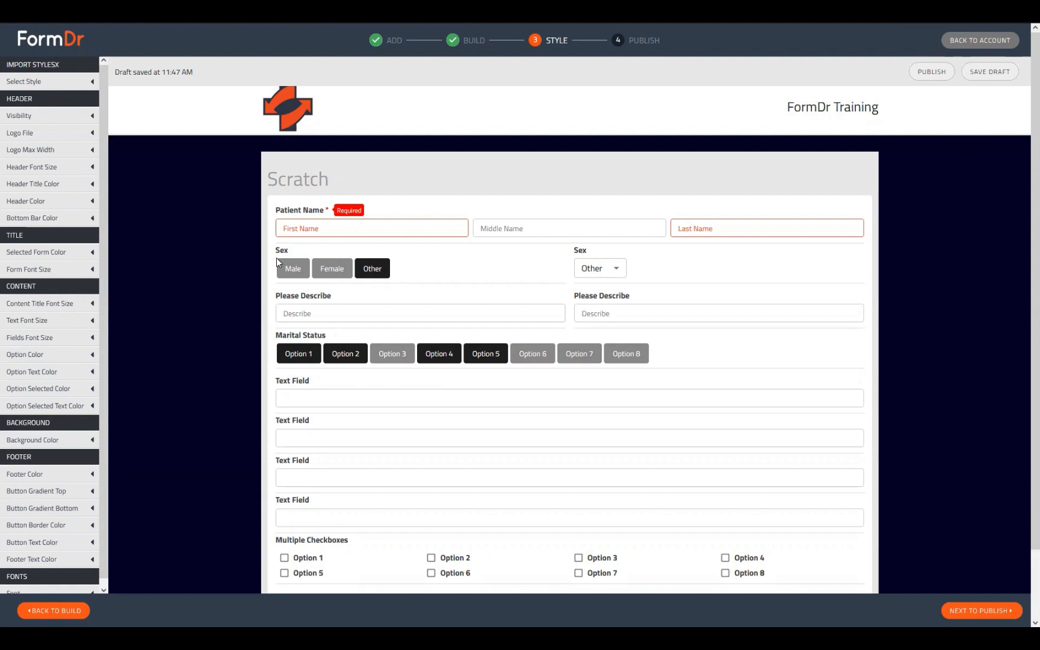
Open and close the second Sex dropdown, leaving it on Other.
{"action": "left_click", "coordinate": [580, 275]}
{"action": "left_click", "coordinate": [679, 275]}
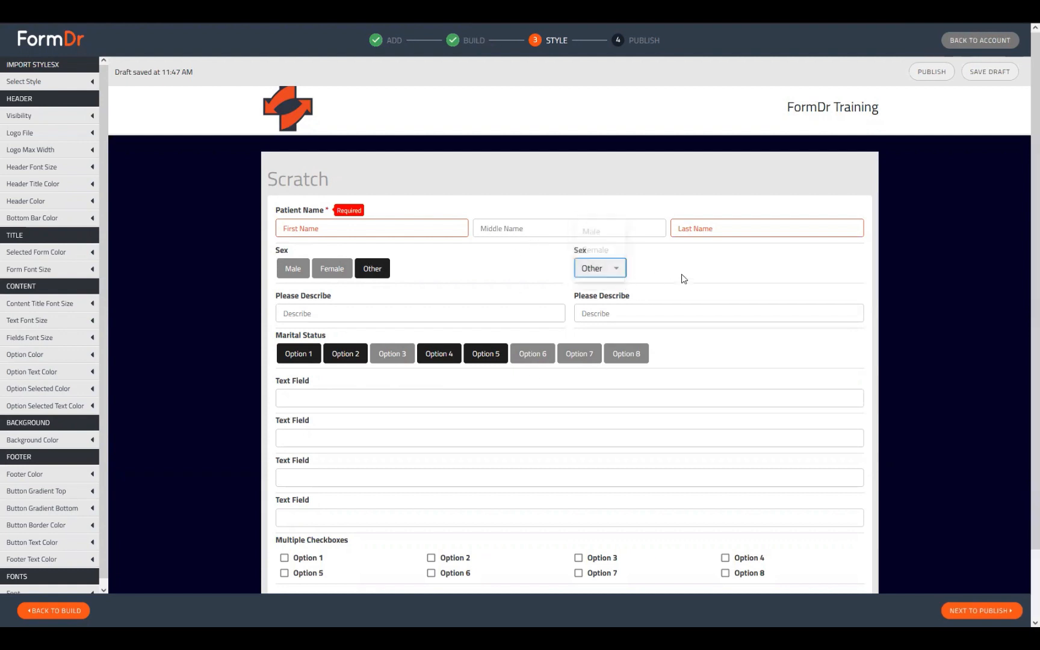
{"action": "scroll", "coordinate": [464, 370], "scroll_direction": "down", "scroll_amount": 1}
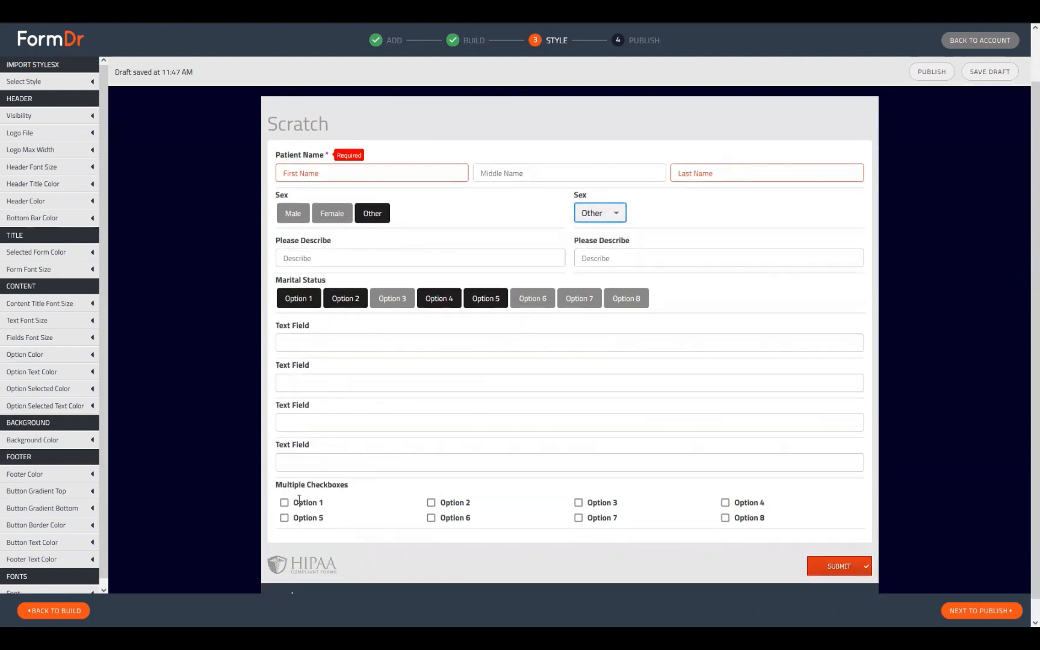
{"action": "scroll", "coordinate": [309, 430], "scroll_direction": "down", "scroll_amount": 1}
Tick checkbox Options 1 through 5 in the Multiple Checkboxes preview.
{"action": "left_click", "coordinate": [284, 481]}
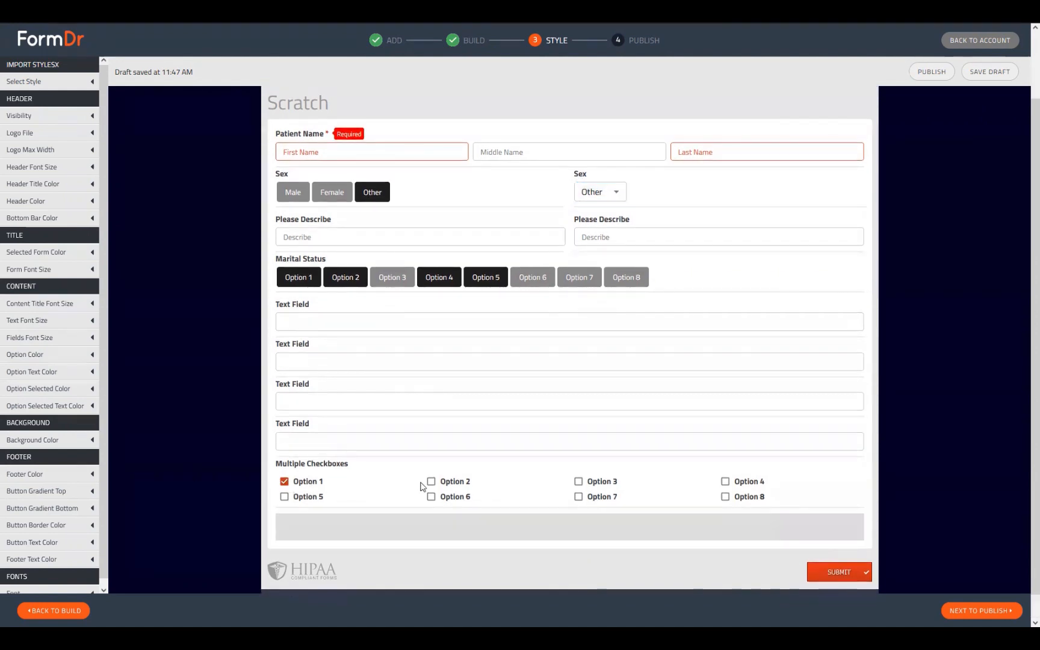
{"action": "left_click", "coordinate": [431, 481]}
{"action": "left_click", "coordinate": [579, 482]}
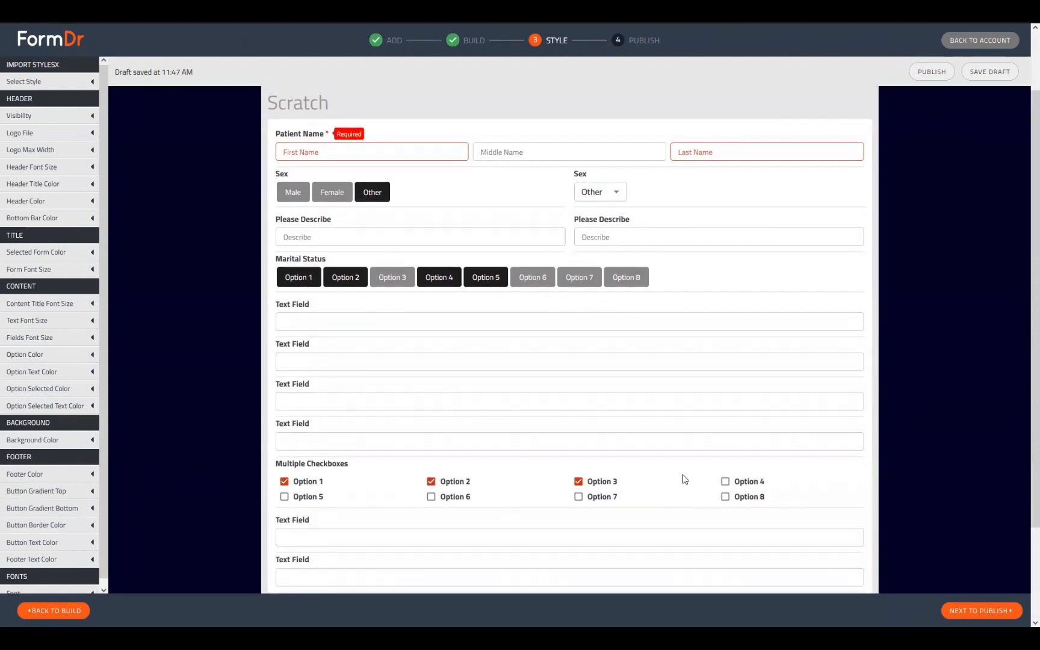
{"action": "left_click", "coordinate": [726, 482]}
{"action": "left_click", "coordinate": [284, 497]}
{"action": "scroll", "coordinate": [399, 458], "scroll_direction": "down", "scroll_amount": 3}
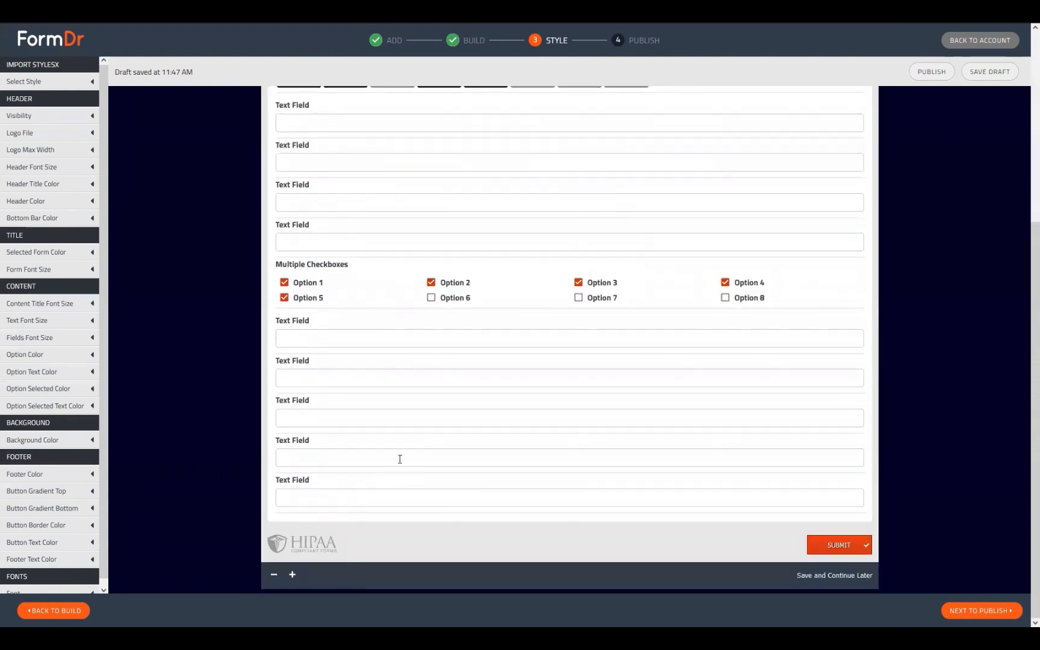
{"action": "scroll", "coordinate": [398, 178], "scroll_direction": "up", "scroll_amount": 2}
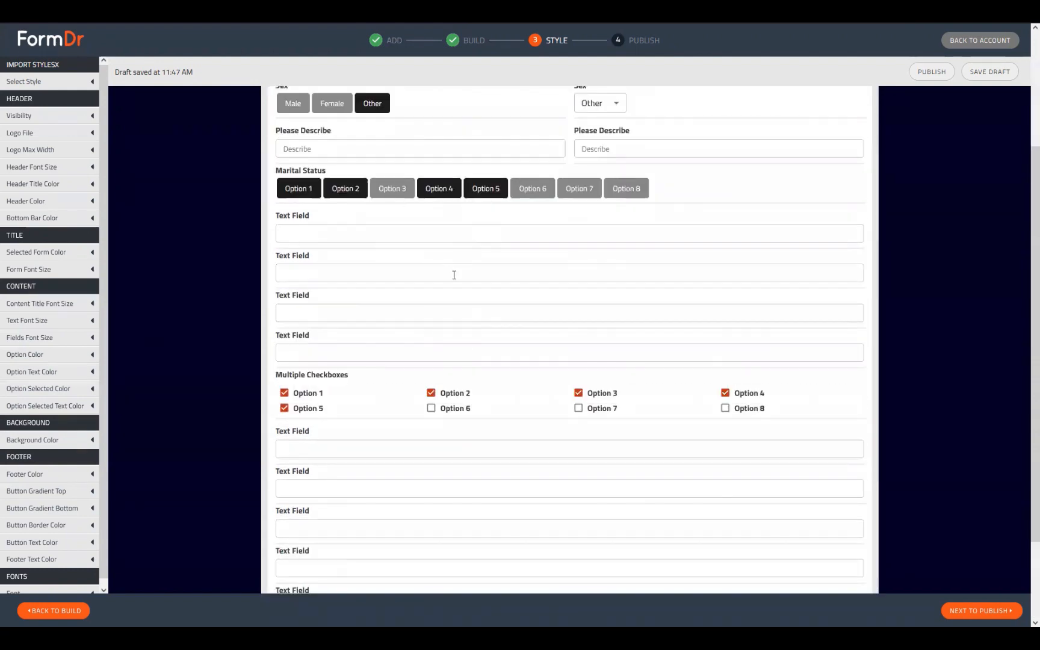
{"action": "scroll", "coordinate": [378, 323], "scroll_direction": "down", "scroll_amount": 1}
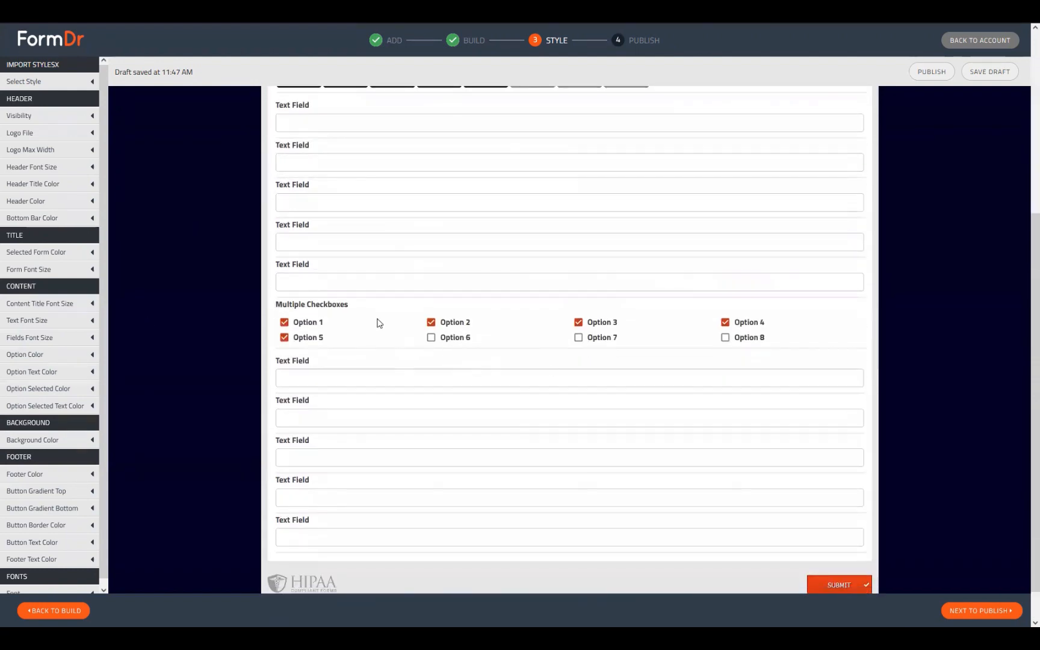
{"action": "scroll", "coordinate": [230, 364], "scroll_direction": "up", "scroll_amount": 1}
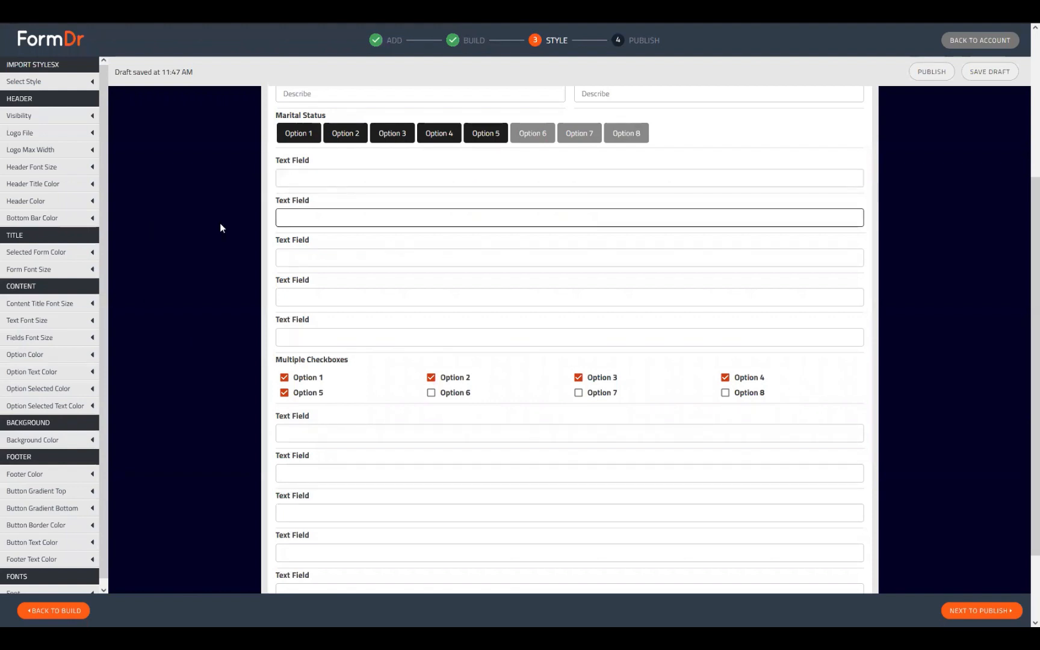
{"action": "scroll", "coordinate": [324, 358], "scroll_direction": "down", "scroll_amount": 3}
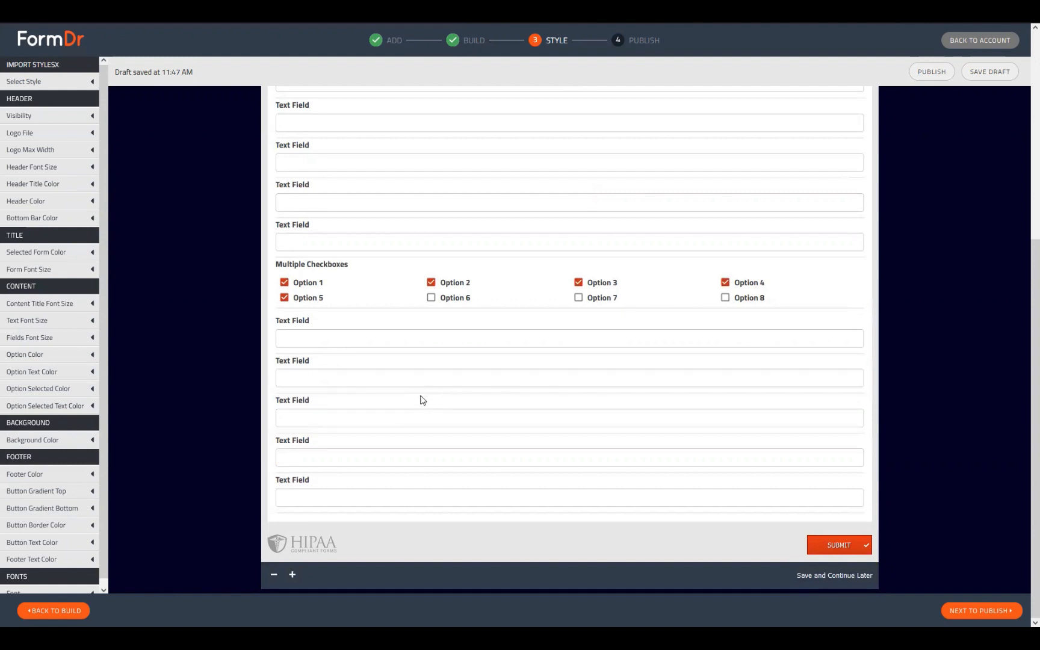
{"action": "scroll", "coordinate": [560, 413], "scroll_direction": "up", "scroll_amount": 4}
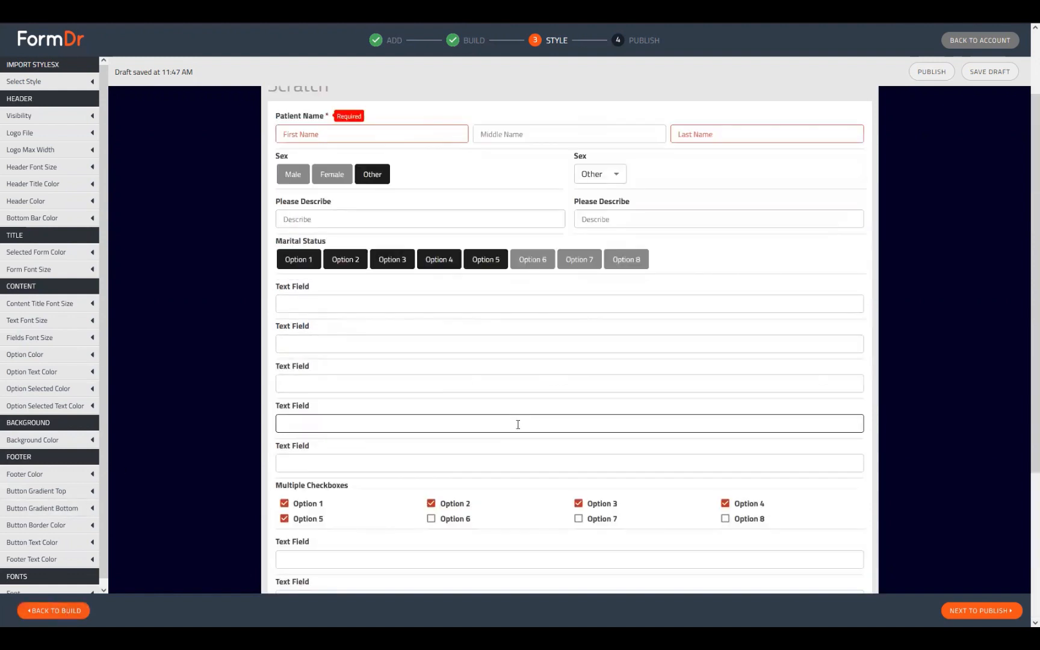
{"action": "scroll", "coordinate": [518, 425], "scroll_direction": "down", "scroll_amount": 2}
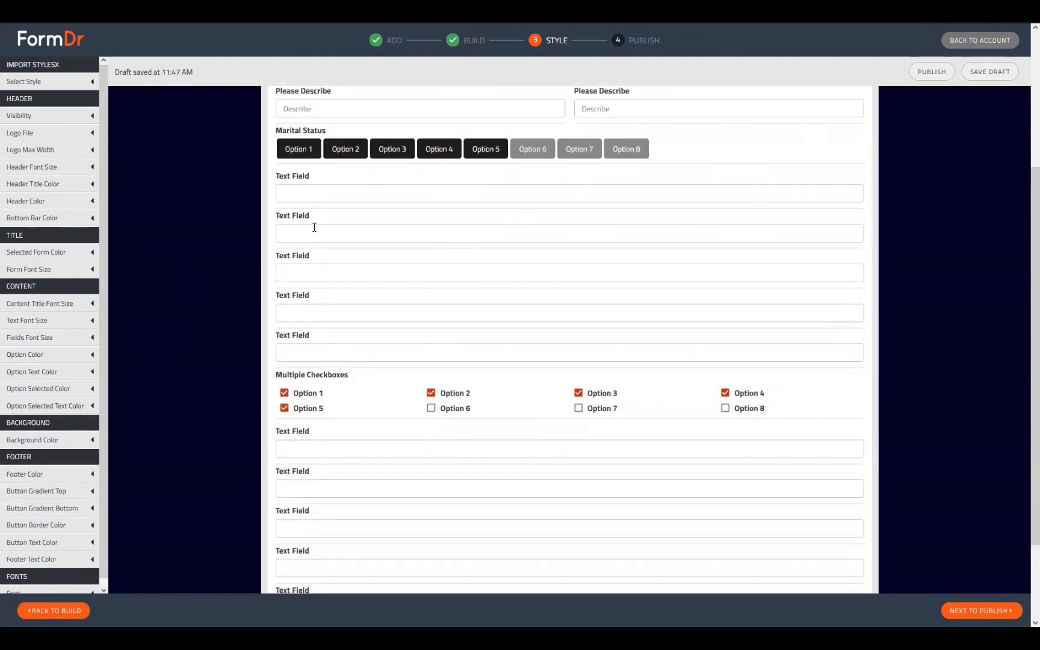
Deselect Marital Status Options 2 and 4, then go back to the Build step.
{"action": "left_click", "coordinate": [355, 155]}
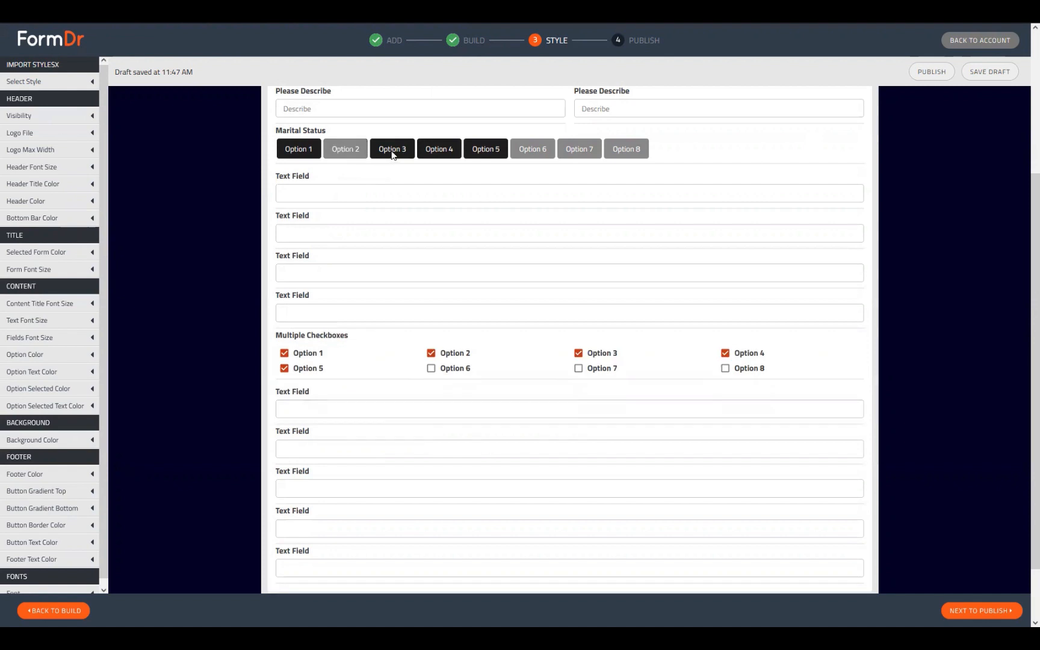
{"action": "left_click", "coordinate": [430, 146]}
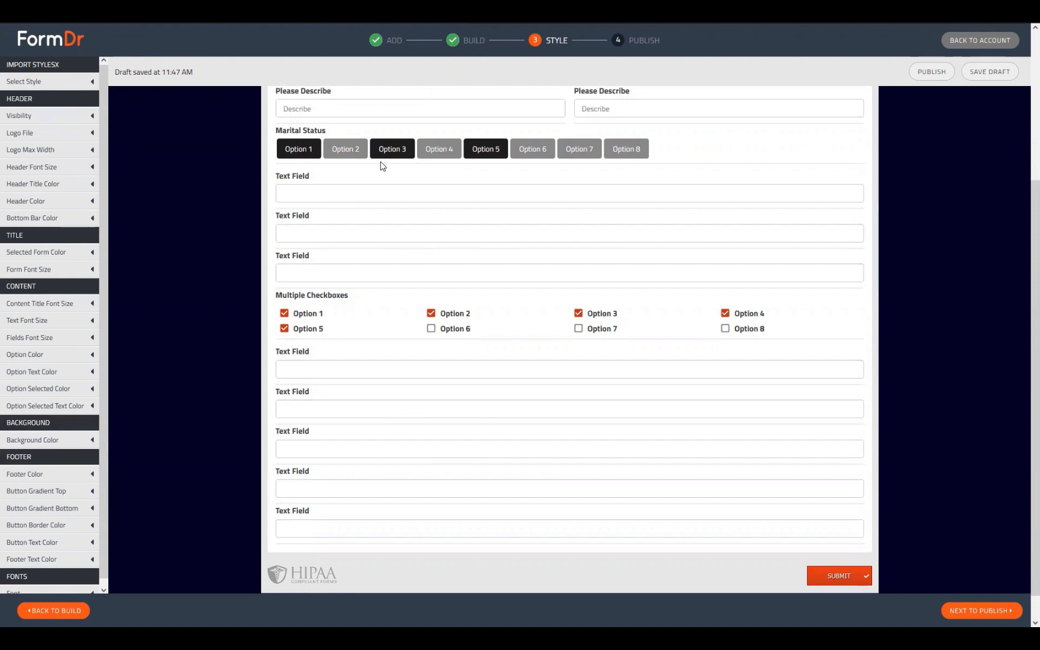
{"action": "left_click", "coordinate": [62, 610]}
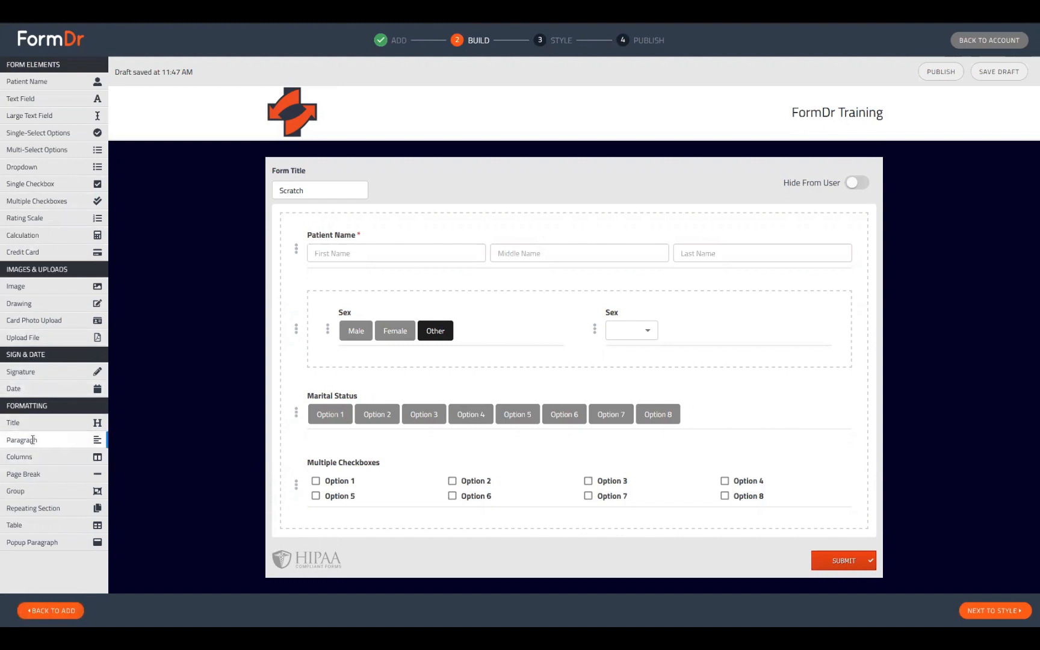
Add a Paragraph below Multiple Checkboxes reading 'Review of Systems' in bold.
{"action": "left_click_drag", "start_coordinate": [33, 440], "coordinate": [302, 540]}
{"action": "left_click", "coordinate": [291, 527]}
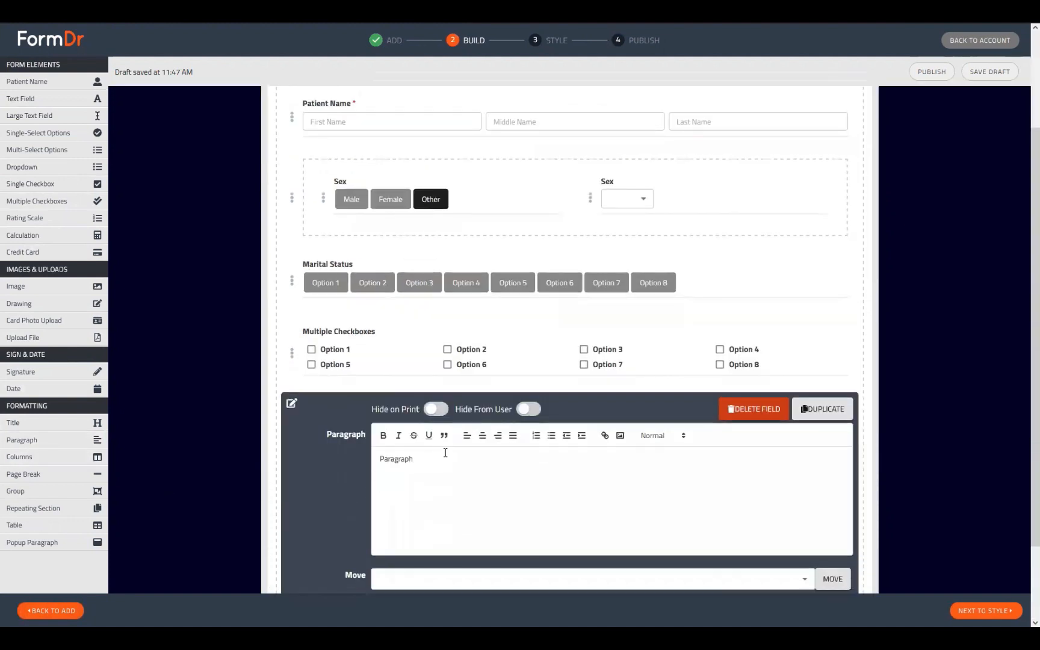
{"action": "key", "text": "ctrl+a"}
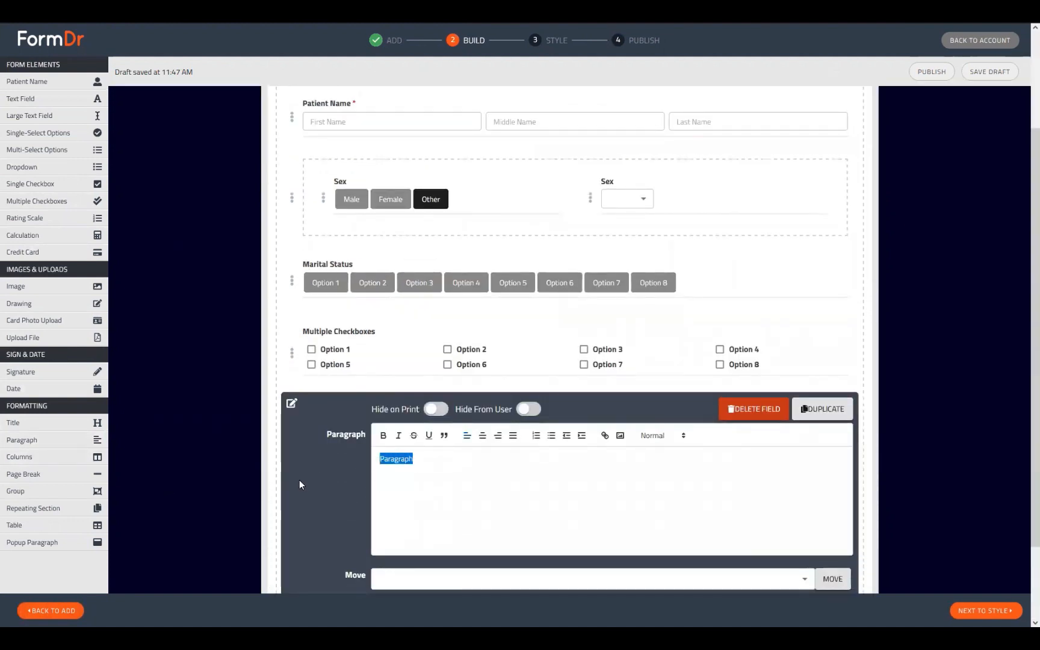
{"action": "type", "text": "Review"}
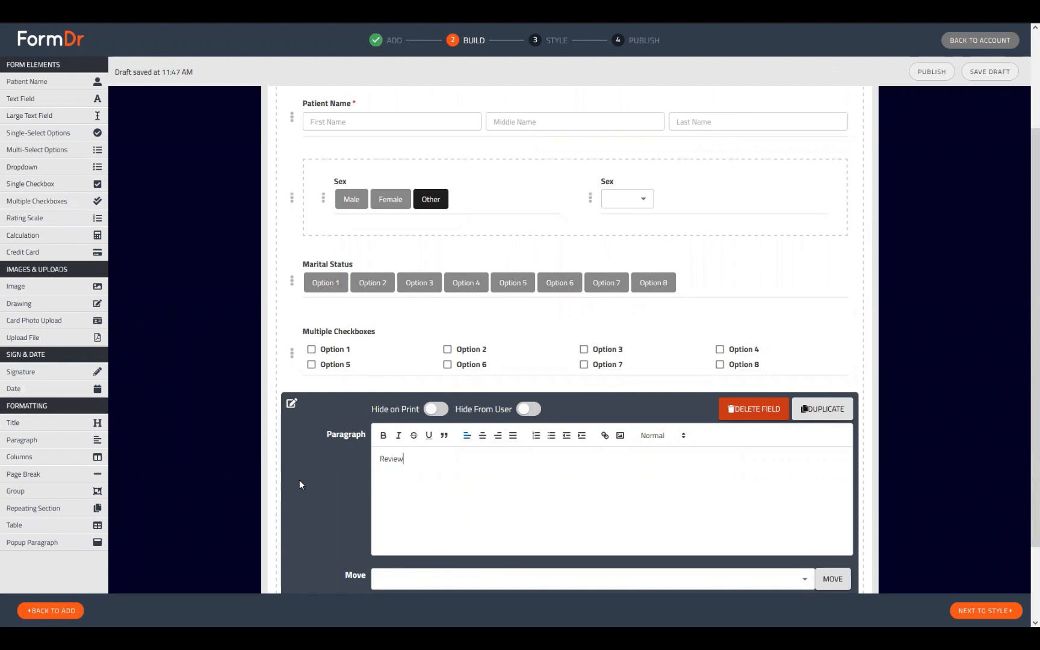
{"action": "type", "text": " of Systems"}
{"action": "key", "text": "ctrl+a"}
{"action": "key", "text": "ctrl+b"}
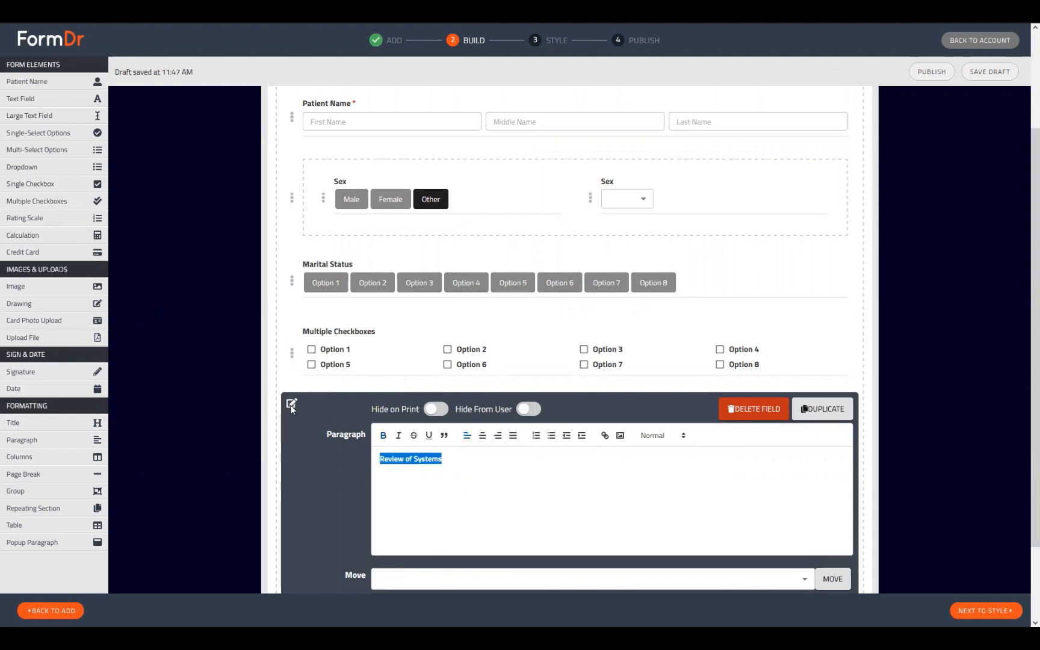
{"action": "left_click", "coordinate": [290, 406]}
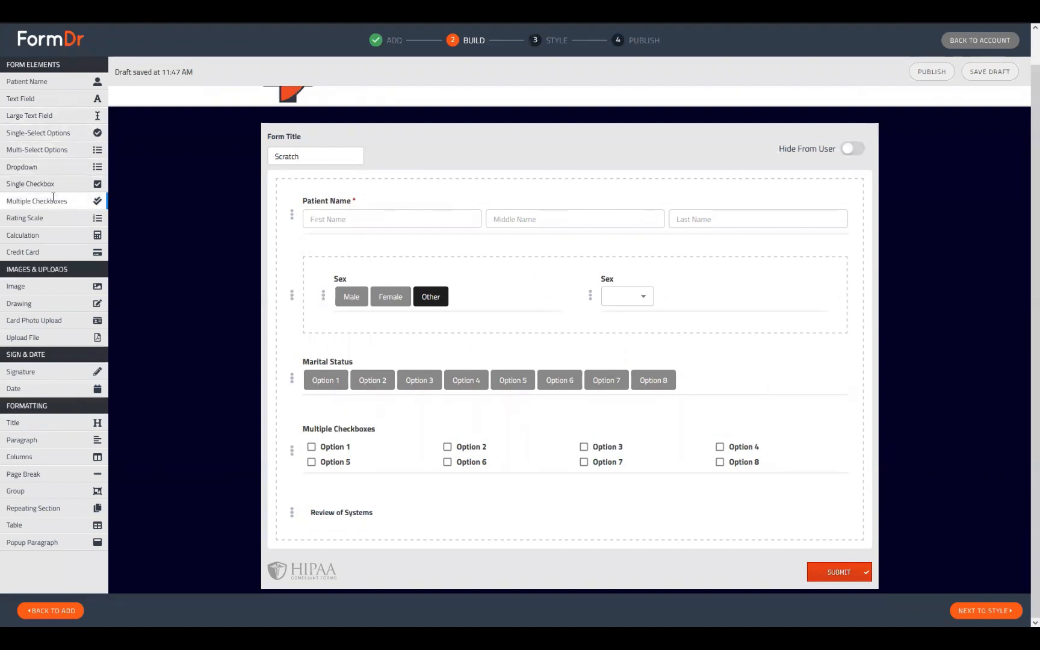
Drop a Columns row below Review of Systems and place a Single Checkbox inside it.
{"action": "left_click_drag", "start_coordinate": [33, 458], "coordinate": [355, 533]}
{"action": "scroll", "coordinate": [395, 360], "scroll_direction": "down", "scroll_amount": 2}
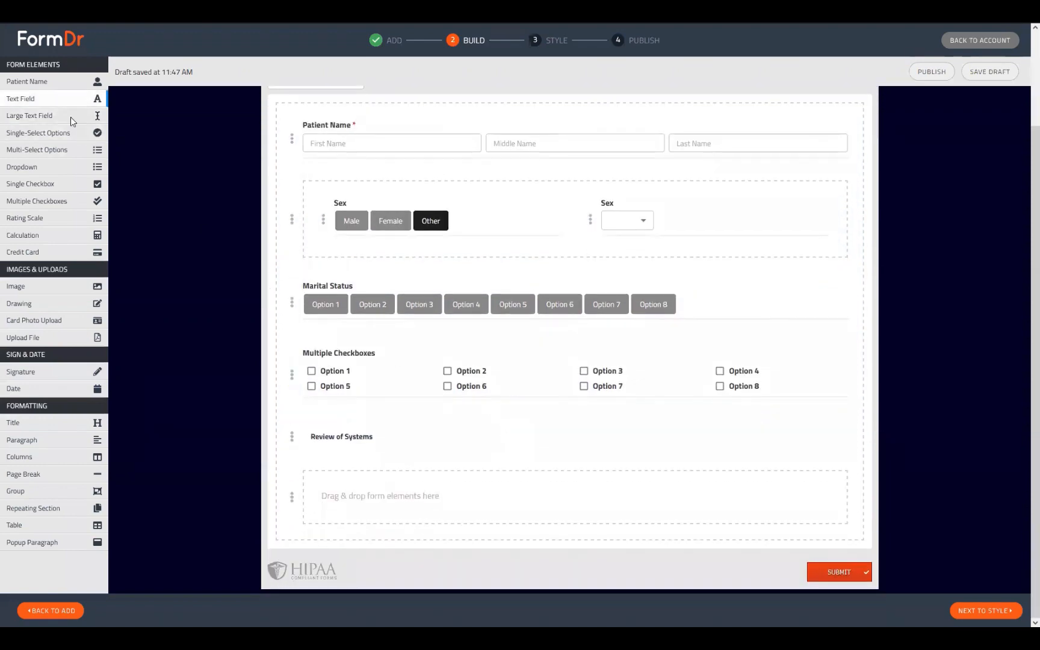
{"action": "left_click_drag", "start_coordinate": [41, 186], "coordinate": [370, 508]}
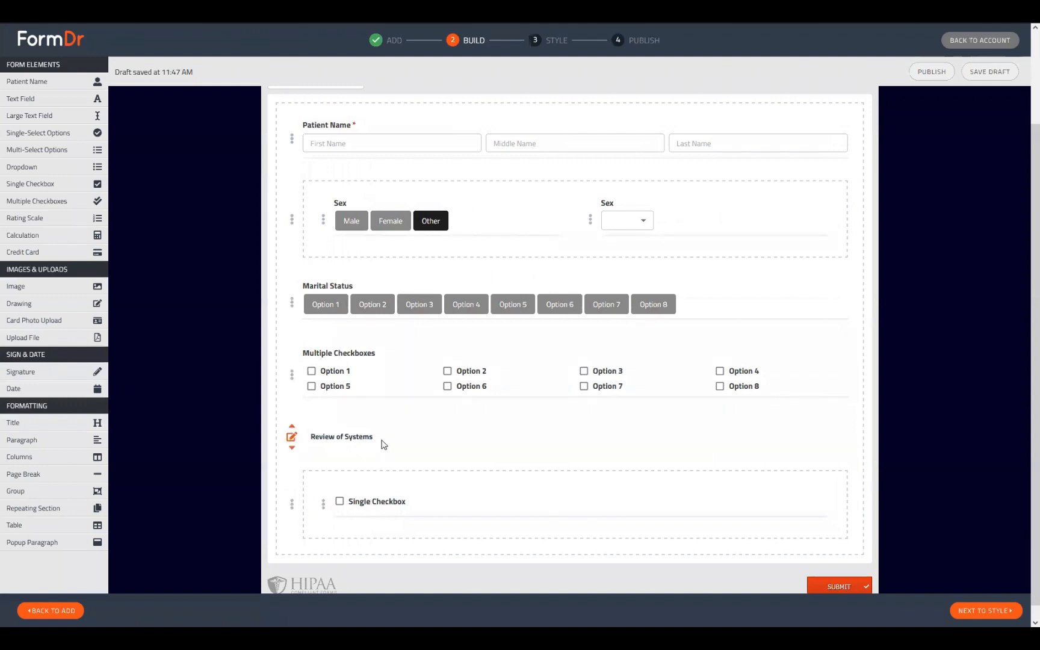
{"action": "left_click_drag", "start_coordinate": [327, 453], "coordinate": [305, 437]}
Make the Single Checkbox conditional, showing a Text Field when ticked.
{"action": "left_click", "coordinate": [324, 505]}
{"action": "scroll", "coordinate": [690, 365], "scroll_direction": "down", "scroll_amount": 5}
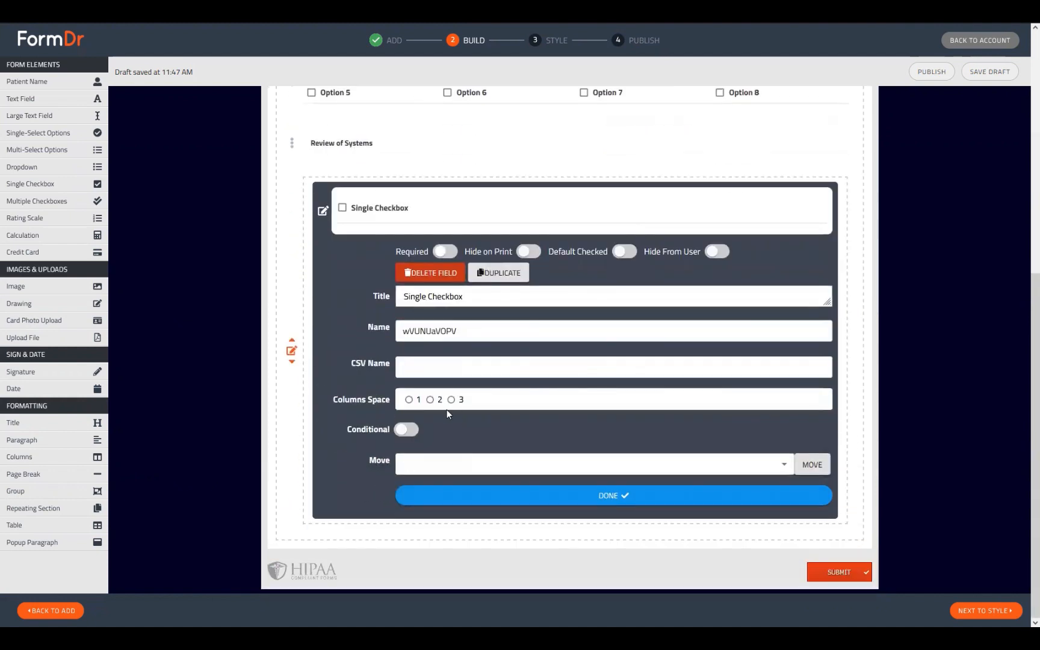
{"action": "scroll", "coordinate": [500, 287], "scroll_direction": "up", "scroll_amount": 2}
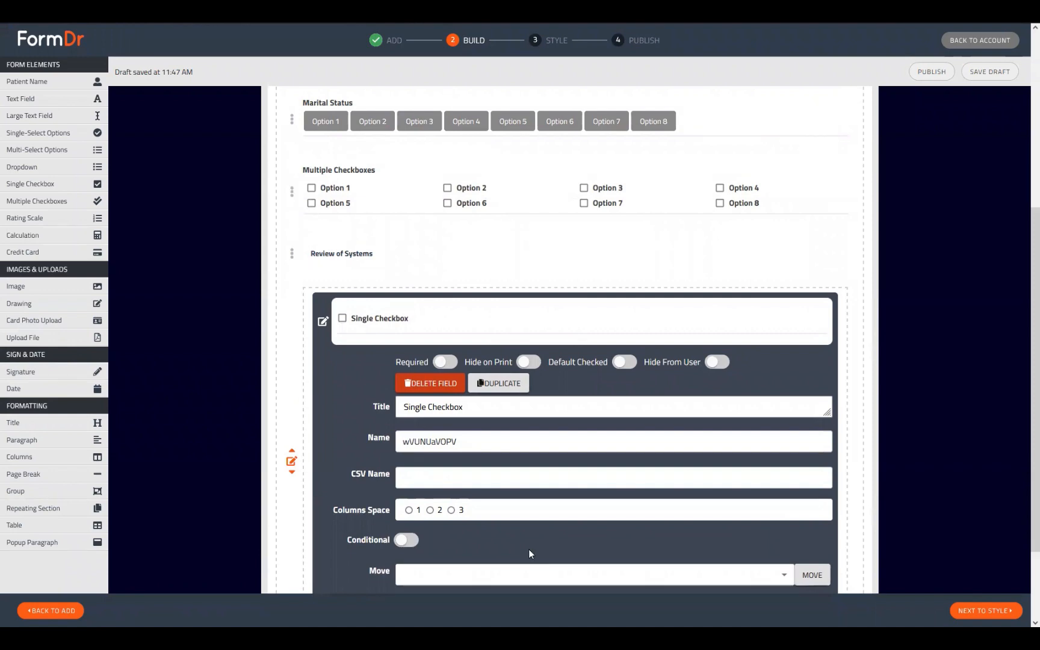
{"action": "scroll", "coordinate": [377, 515], "scroll_direction": "down", "scroll_amount": 1}
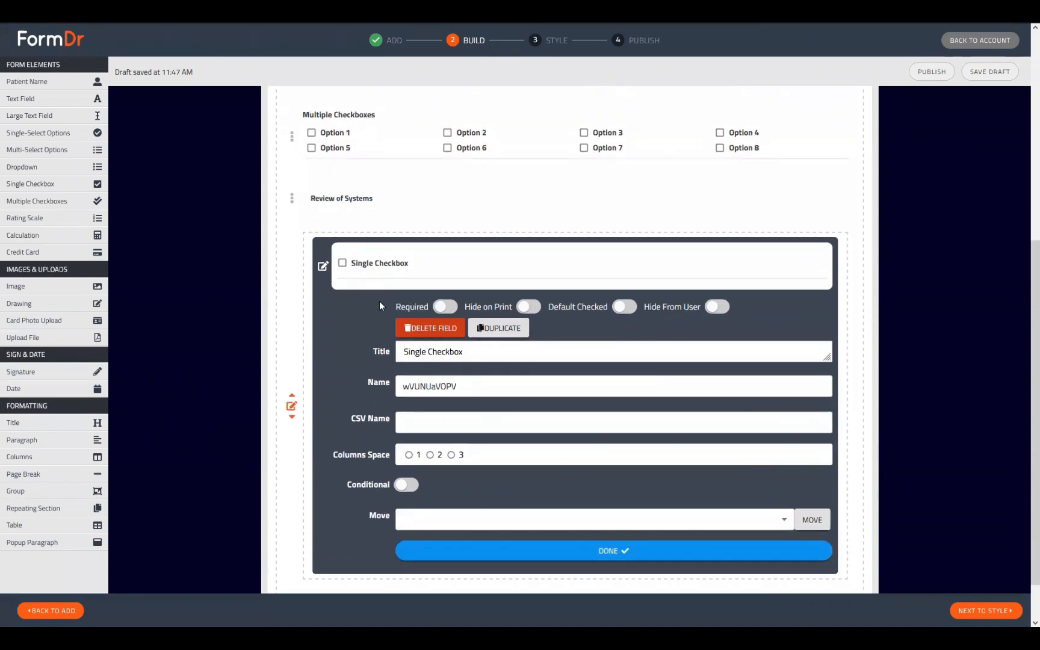
{"action": "left_click", "coordinate": [406, 485]}
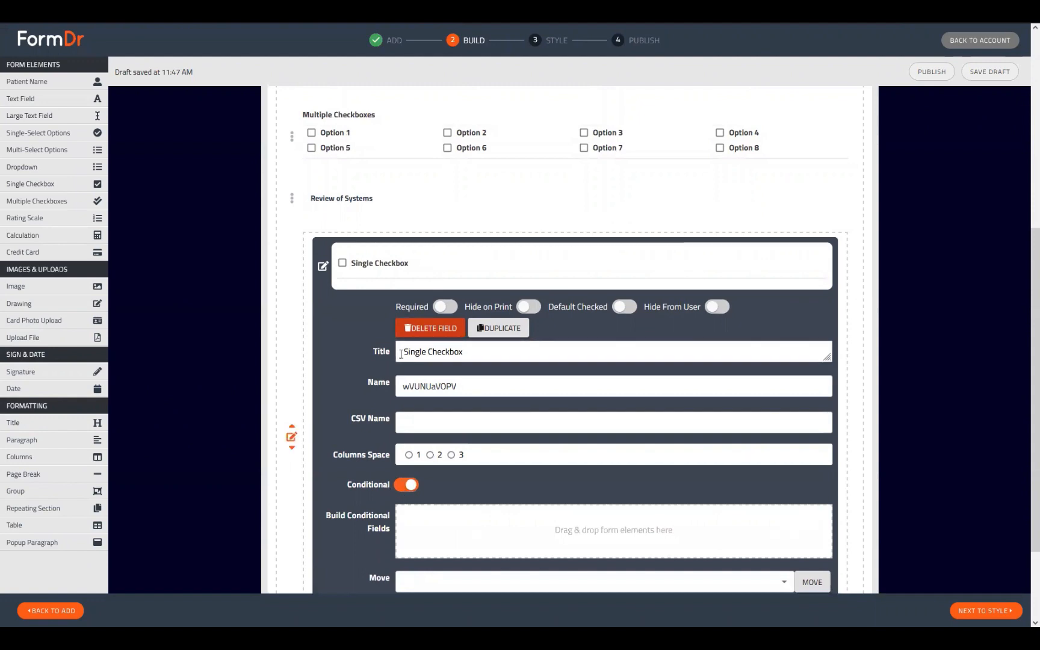
{"action": "scroll", "coordinate": [407, 442], "scroll_direction": "down", "scroll_amount": 1}
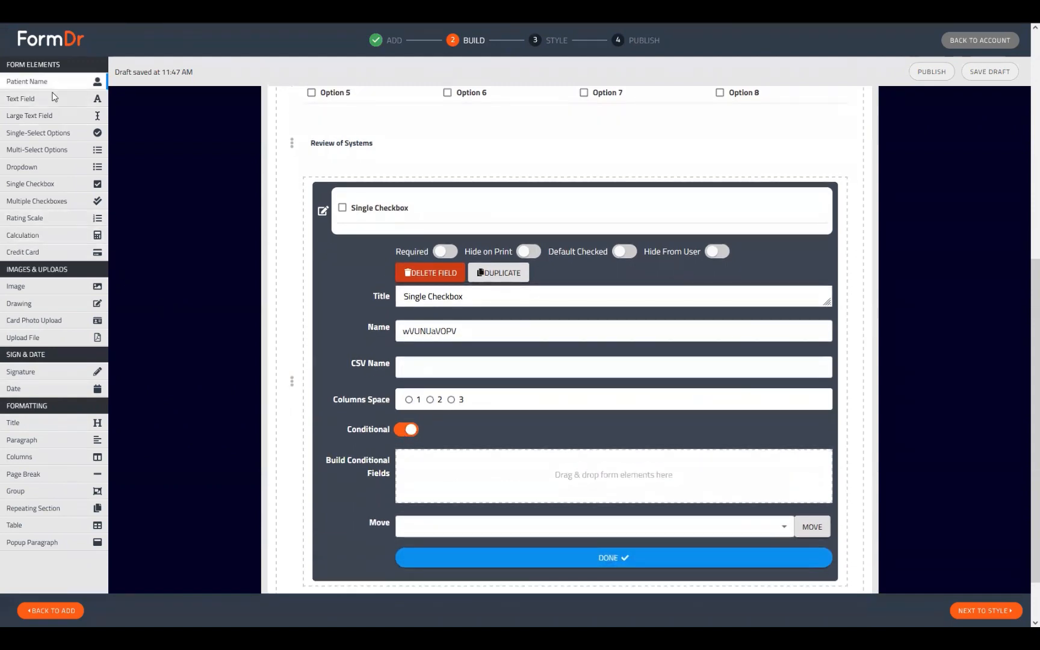
{"action": "left_click_drag", "start_coordinate": [24, 99], "coordinate": [448, 463]}
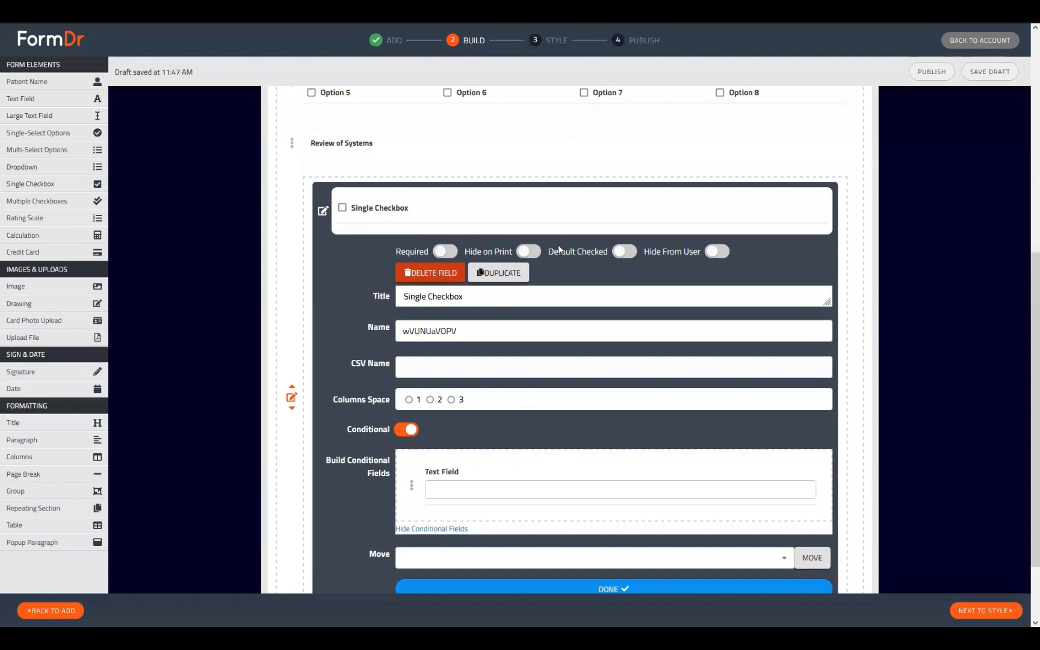
{"action": "scroll", "coordinate": [566, 289], "scroll_direction": "up", "scroll_amount": 1}
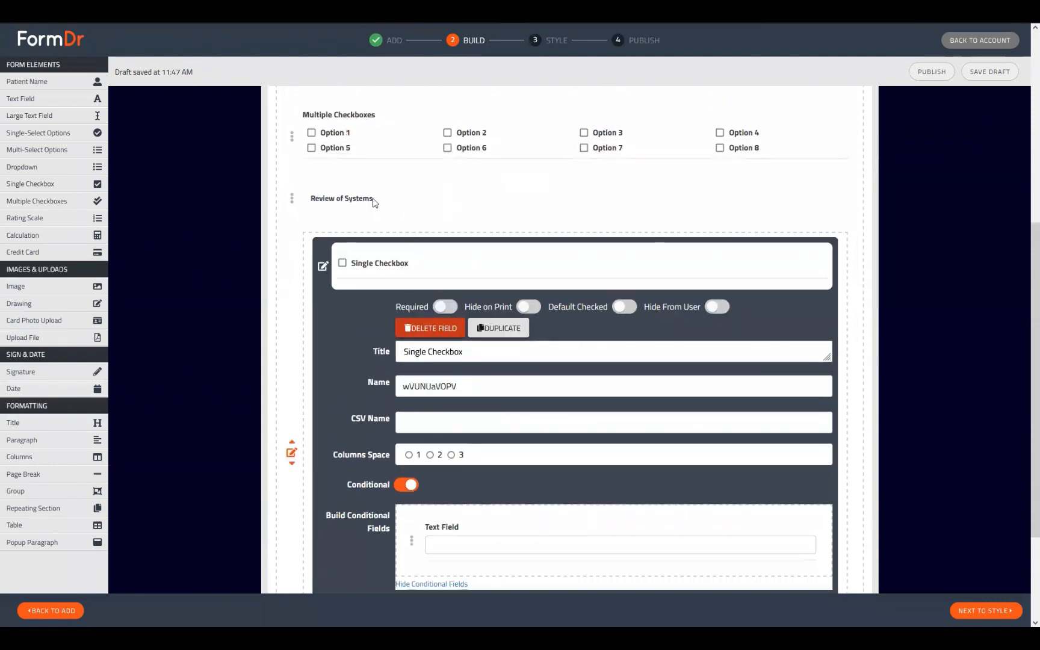
{"action": "scroll", "coordinate": [455, 308], "scroll_direction": "down", "scroll_amount": 2}
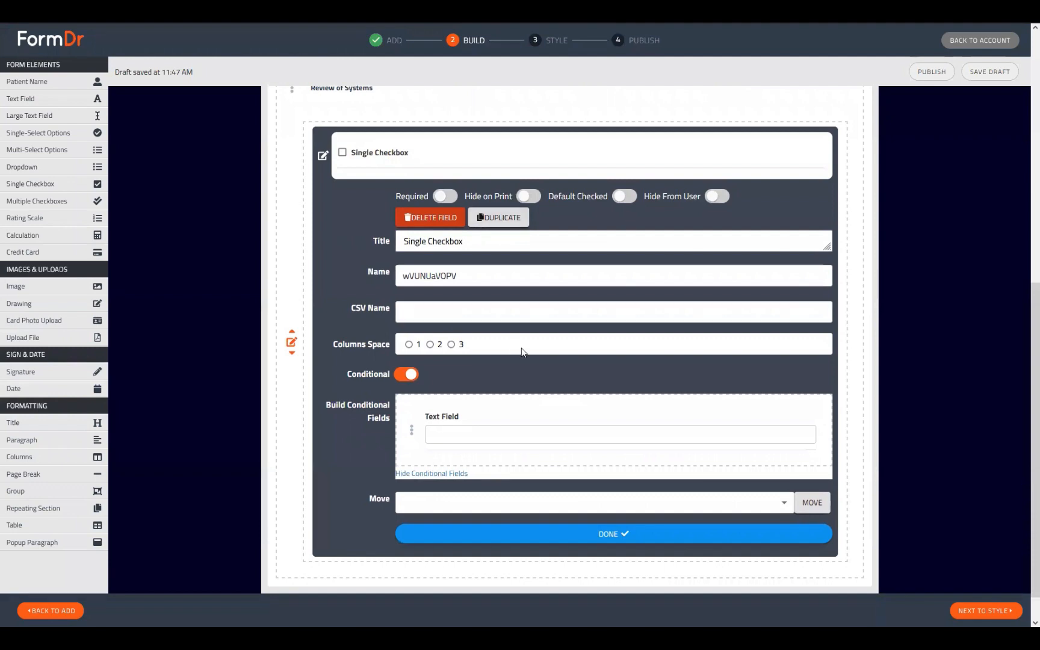
{"action": "scroll", "coordinate": [522, 352], "scroll_direction": "up", "scroll_amount": 4}
{"action": "scroll", "coordinate": [503, 222], "scroll_direction": "down", "scroll_amount": 4}
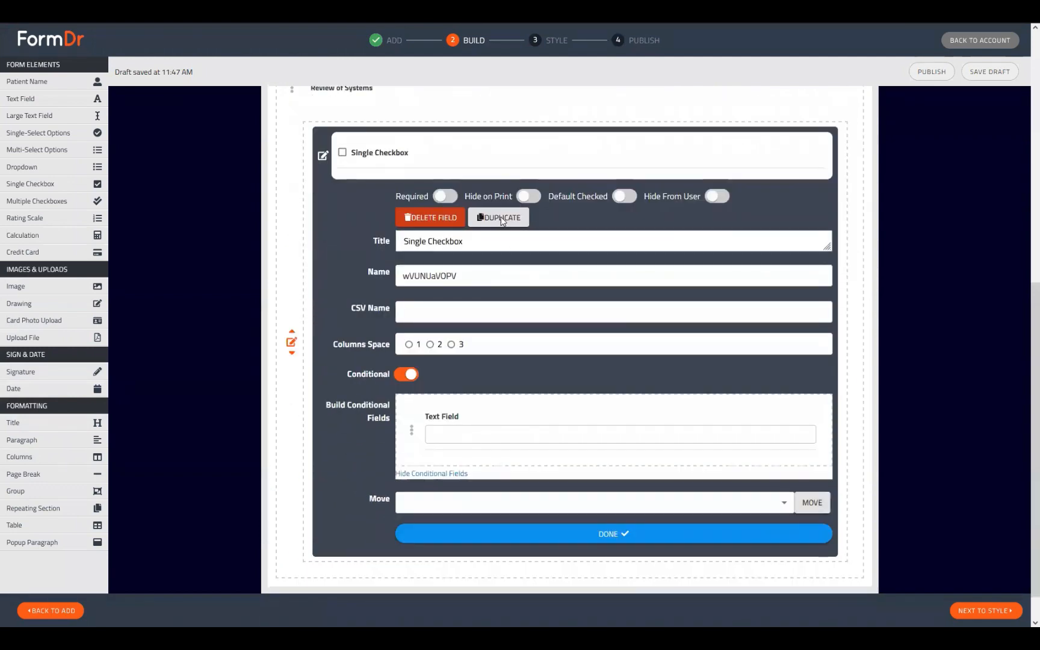
Duplicate the checkbox, set the columns row to 4 columns, and continue to Style.
{"action": "left_click", "coordinate": [501, 218]}
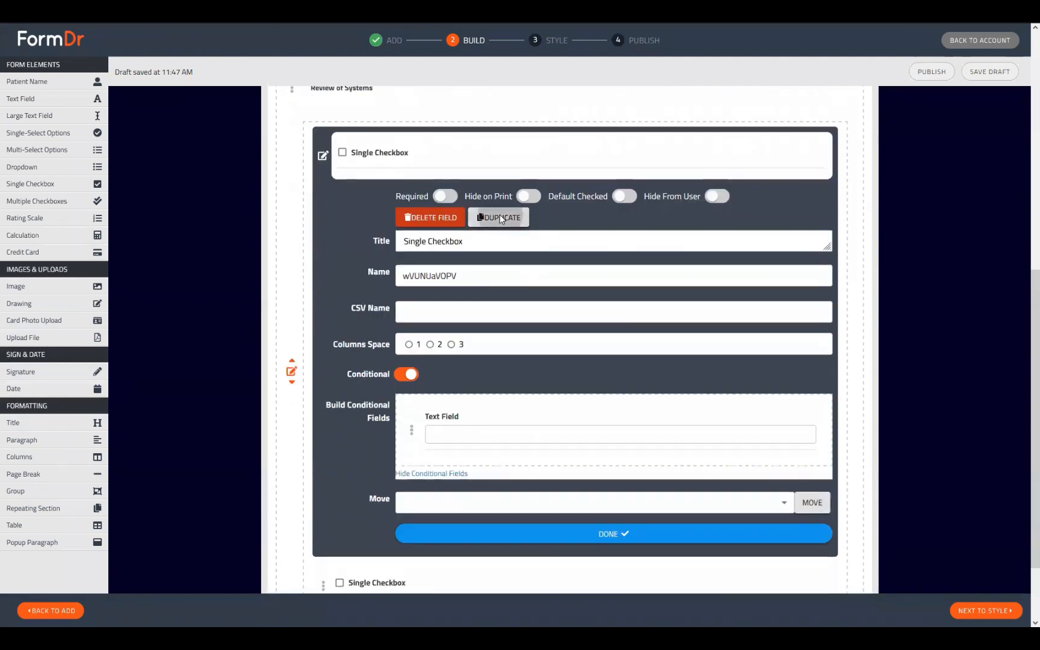
{"action": "left_click", "coordinate": [322, 156]}
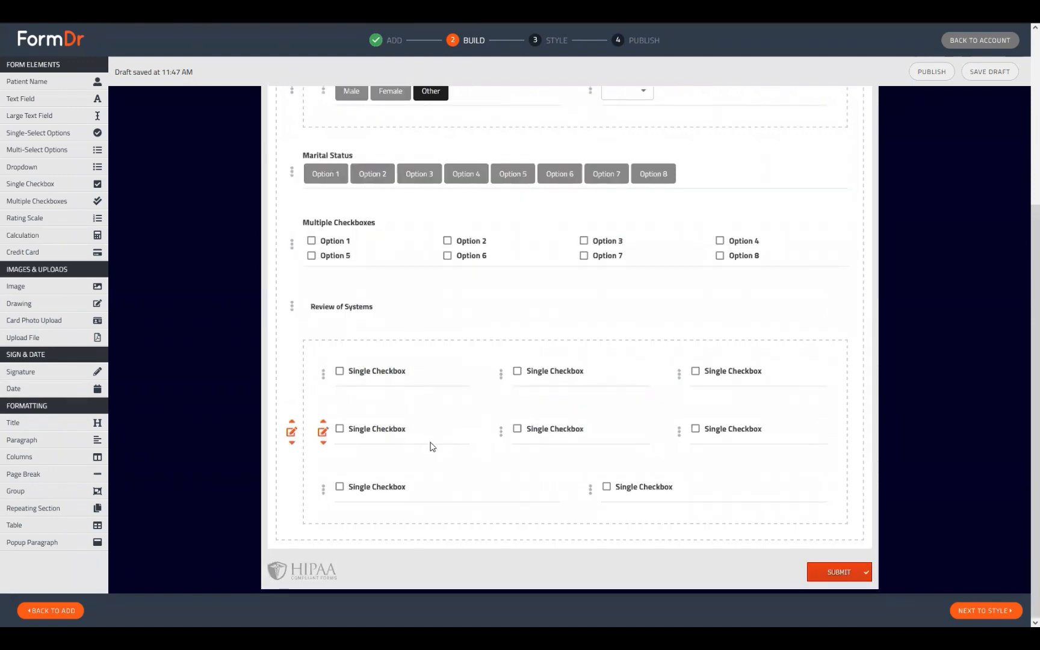
{"action": "left_click", "coordinate": [292, 432]}
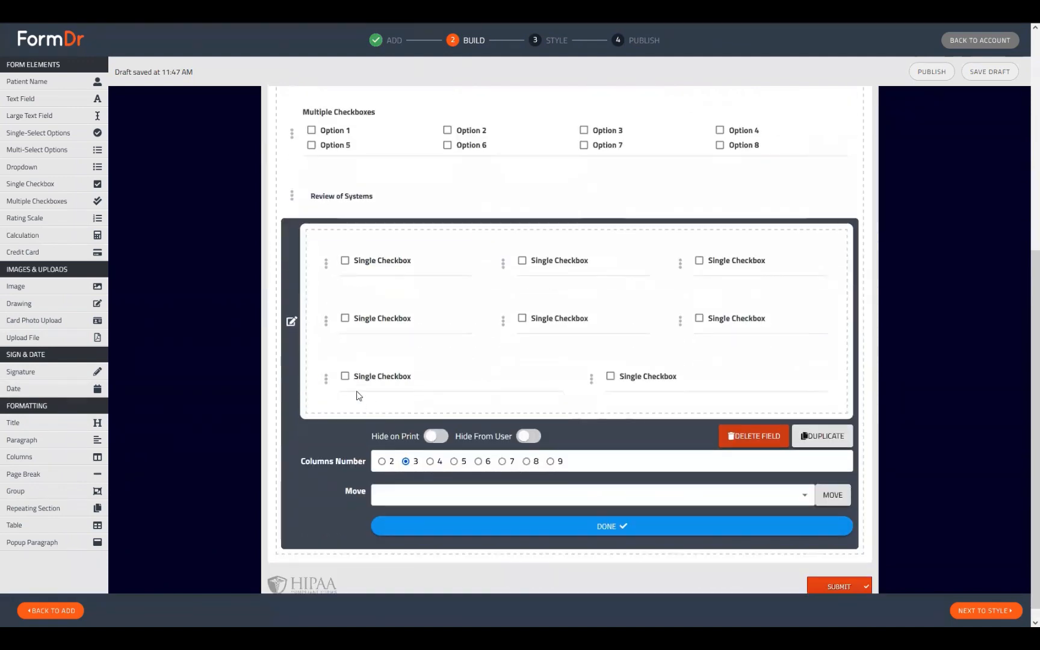
{"action": "left_click", "coordinate": [429, 462]}
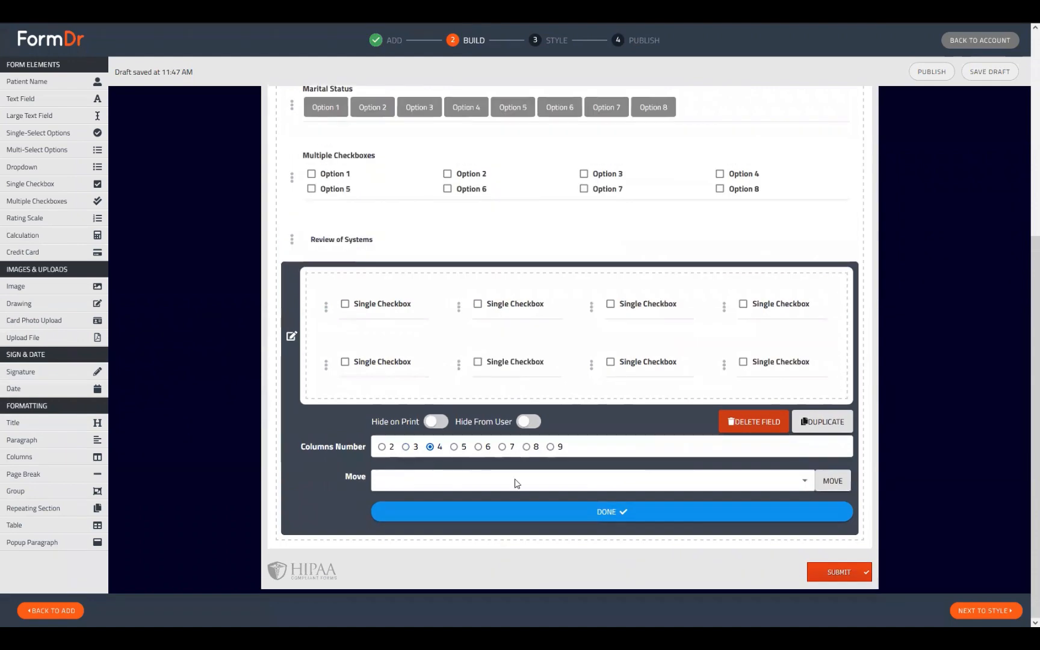
{"action": "left_click", "coordinate": [488, 514]}
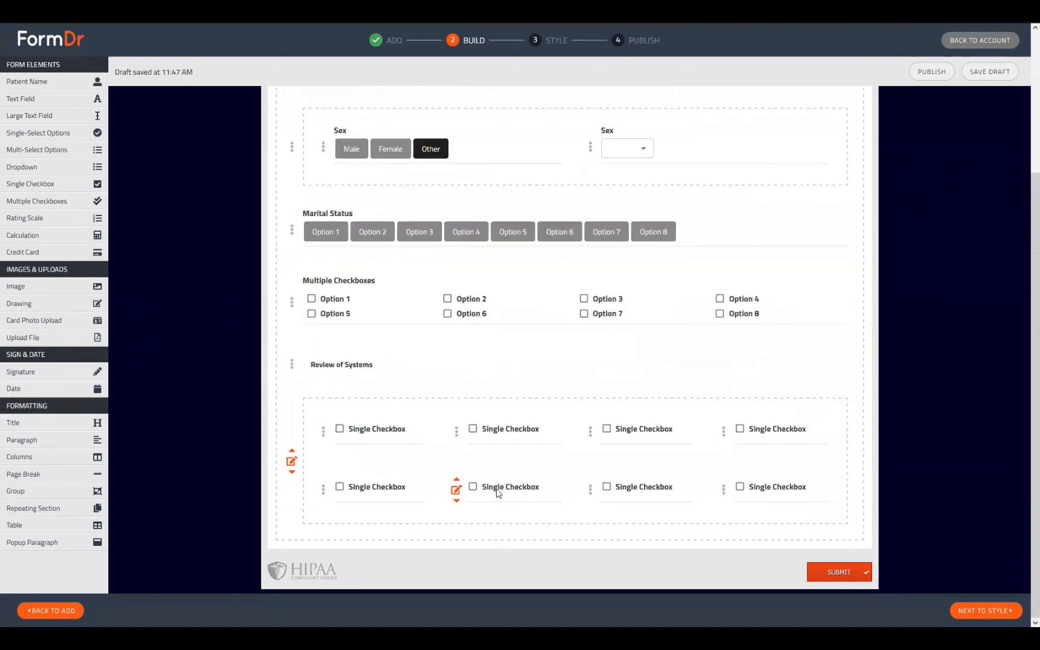
{"action": "left_click", "coordinate": [961, 612]}
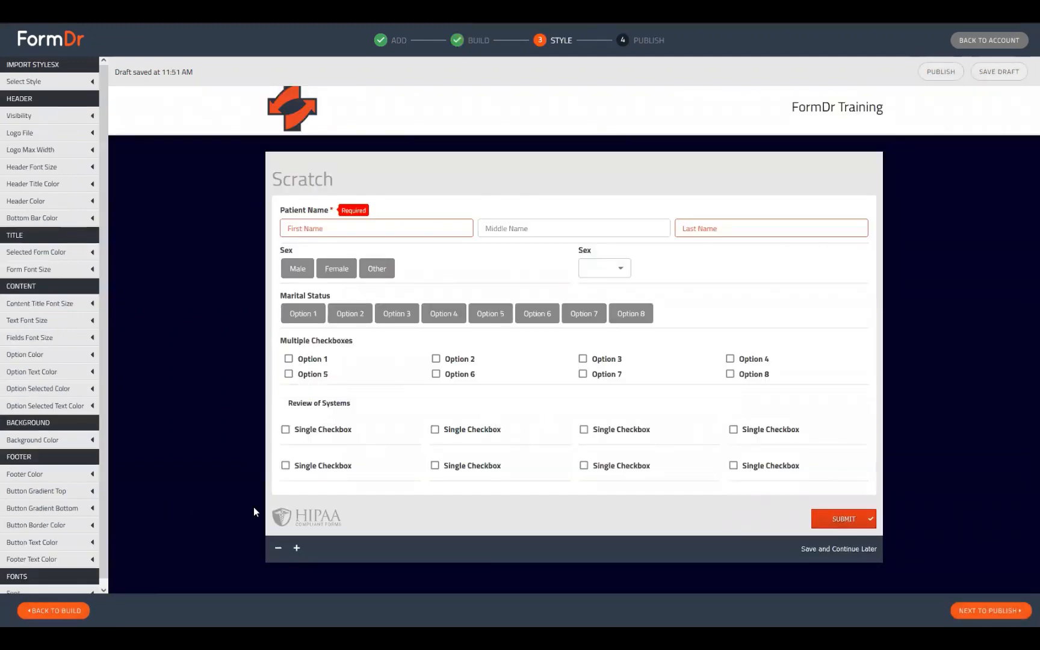
Highlight the Review of Systems heading and Marital Status label text in the preview.
{"action": "left_click_drag", "start_coordinate": [284, 405], "coordinate": [404, 430]}
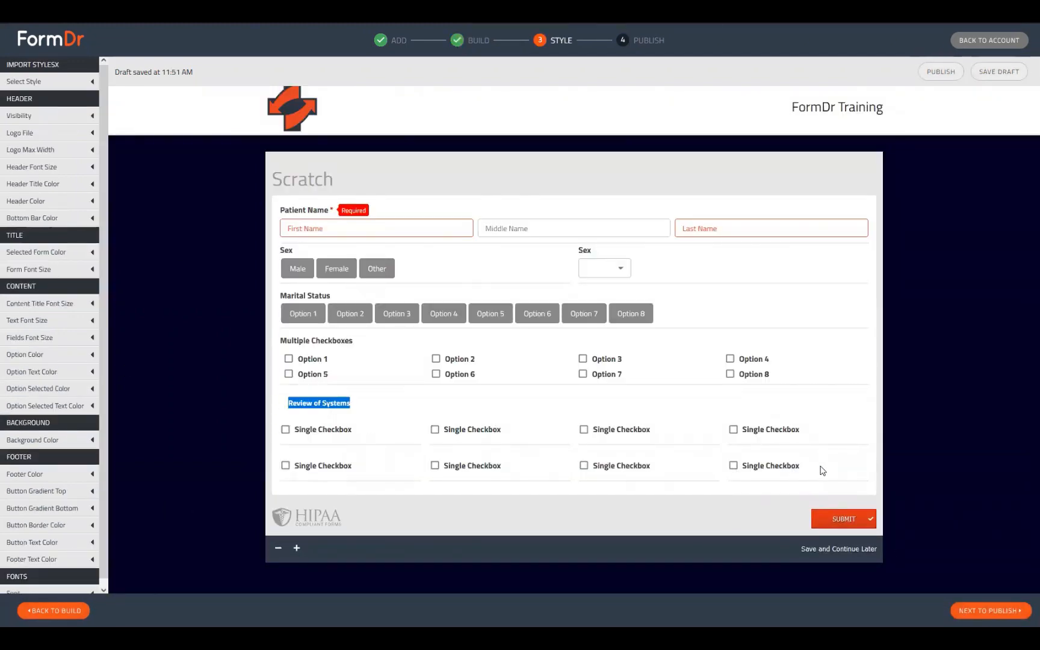
{"action": "left_click", "coordinate": [388, 400]}
{"action": "left_click_drag", "start_coordinate": [336, 341], "coordinate": [271, 348]}
{"action": "left_click_drag", "start_coordinate": [327, 296], "coordinate": [288, 296]}
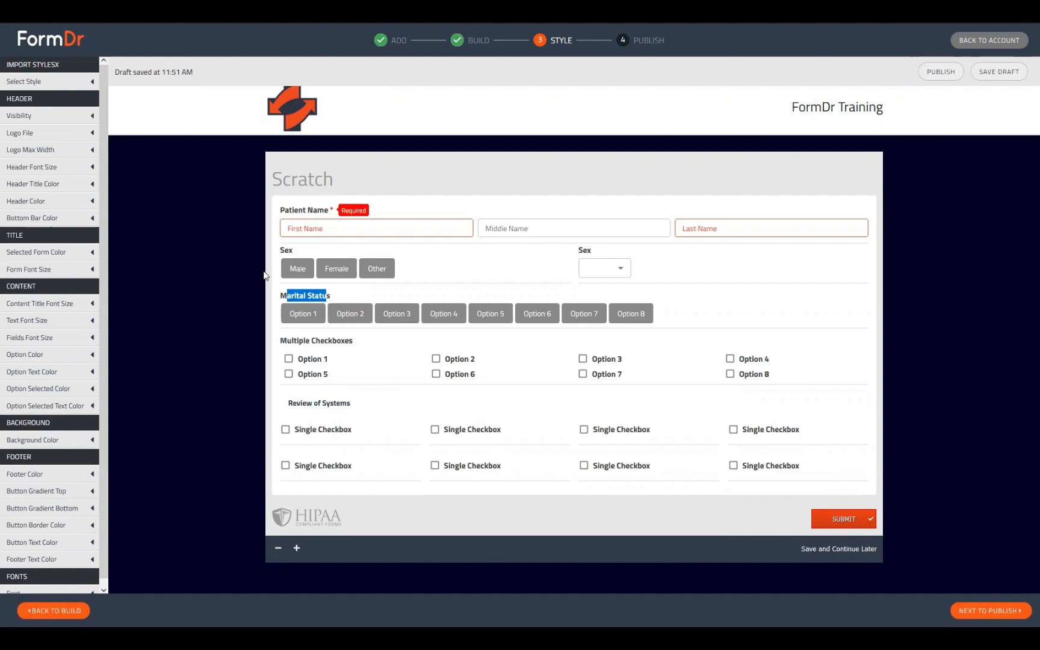
Choose Marital Status Options 1–3 and tick checkbox Options 1–3 to reveal their follow-up fields.
{"action": "left_click", "coordinate": [302, 313]}
{"action": "left_click", "coordinate": [350, 314]}
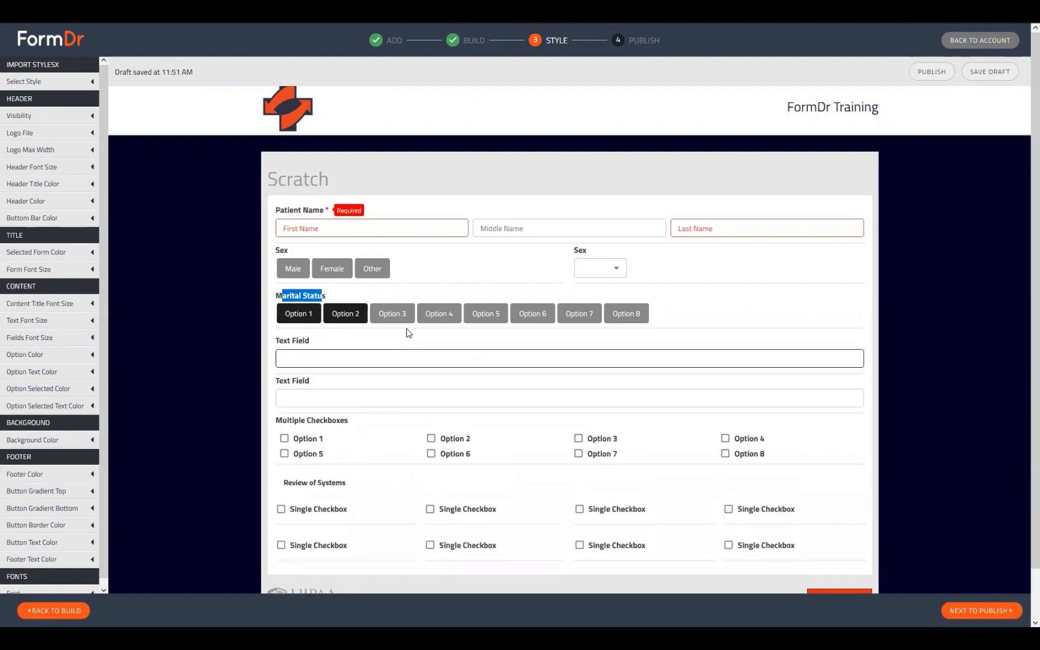
{"action": "left_click", "coordinate": [396, 313]}
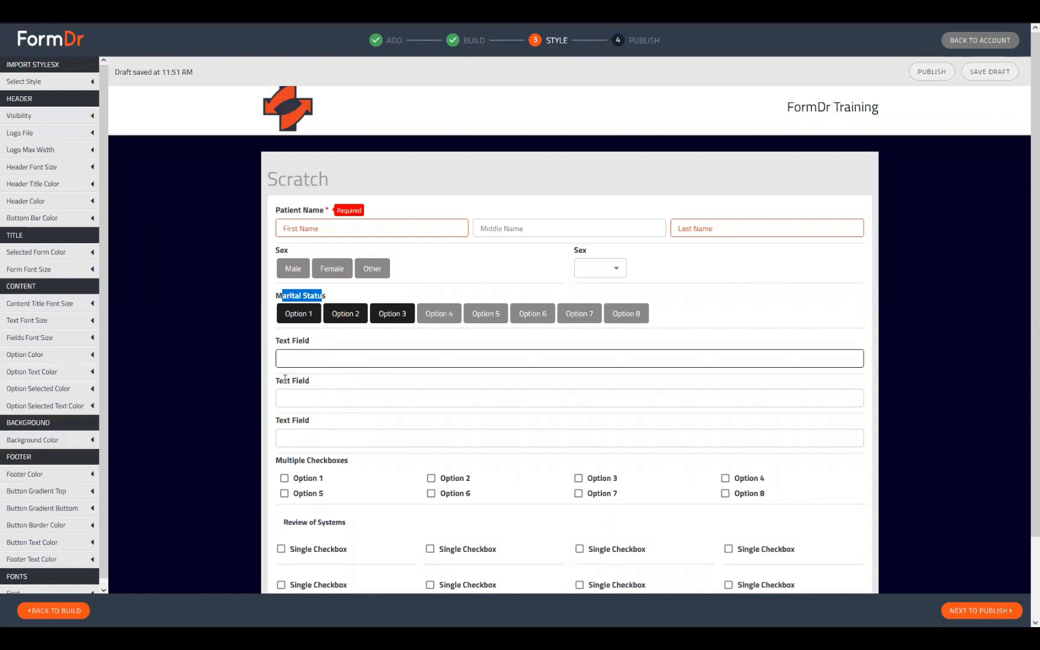
{"action": "scroll", "coordinate": [302, 383], "scroll_direction": "down", "scroll_amount": 2}
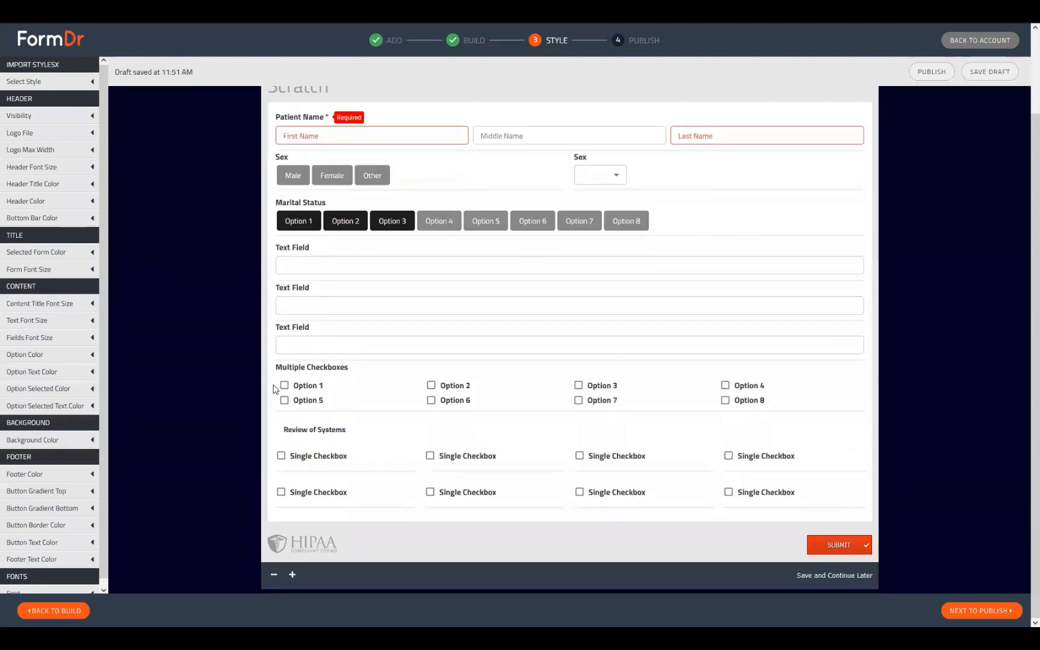
{"action": "left_click", "coordinate": [284, 386]}
{"action": "left_click", "coordinate": [432, 386]}
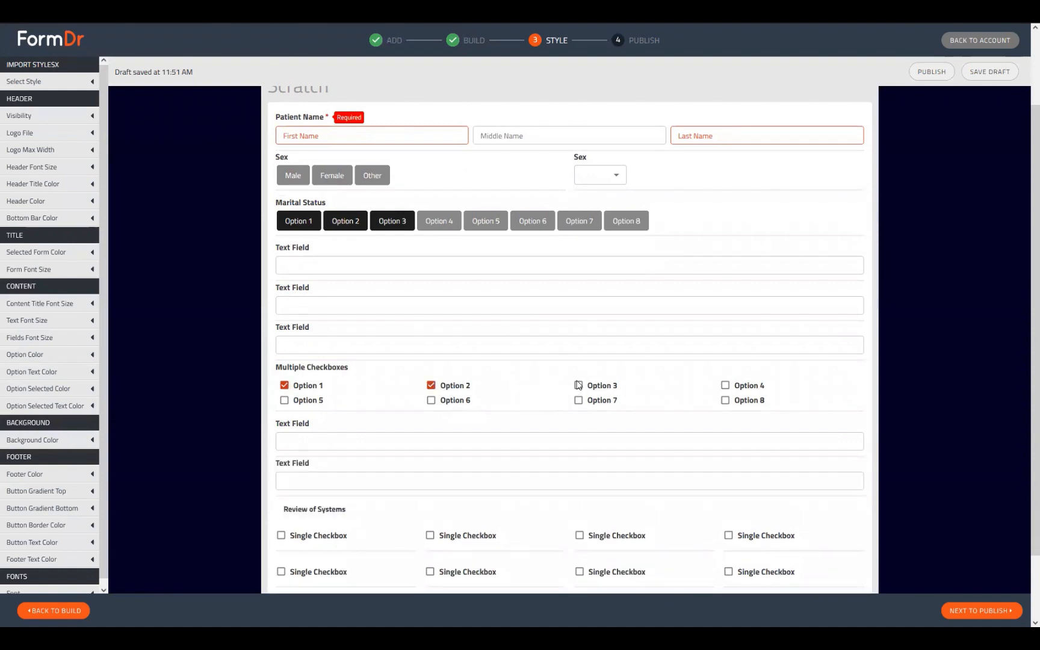
{"action": "left_click", "coordinate": [579, 386]}
{"action": "scroll", "coordinate": [532, 374], "scroll_direction": "down", "scroll_amount": 2}
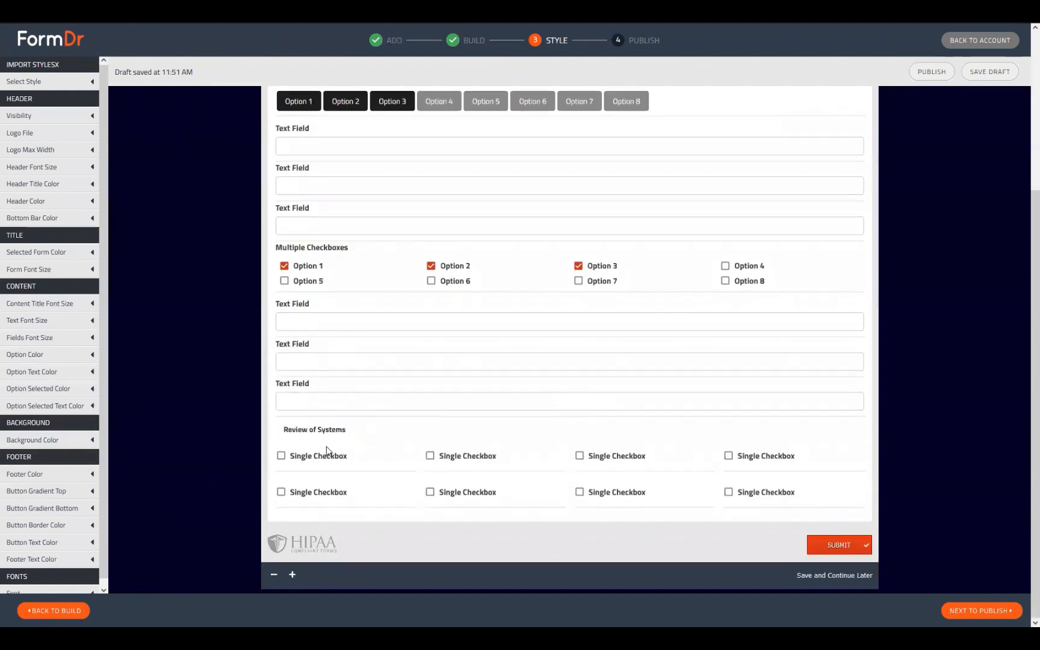
Tick Review of Systems checkboxes: first and third in row one, then fourth, third and second in row two.
{"action": "left_click", "coordinate": [281, 456]}
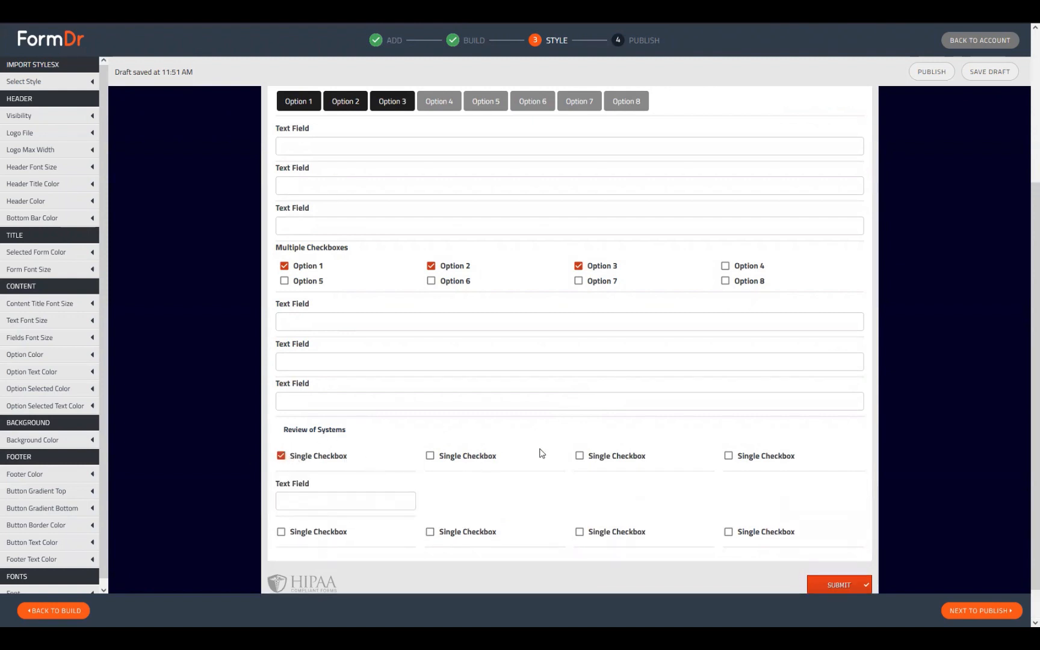
{"action": "left_click", "coordinate": [579, 457]}
{"action": "scroll", "coordinate": [542, 550], "scroll_direction": "down", "scroll_amount": 1}
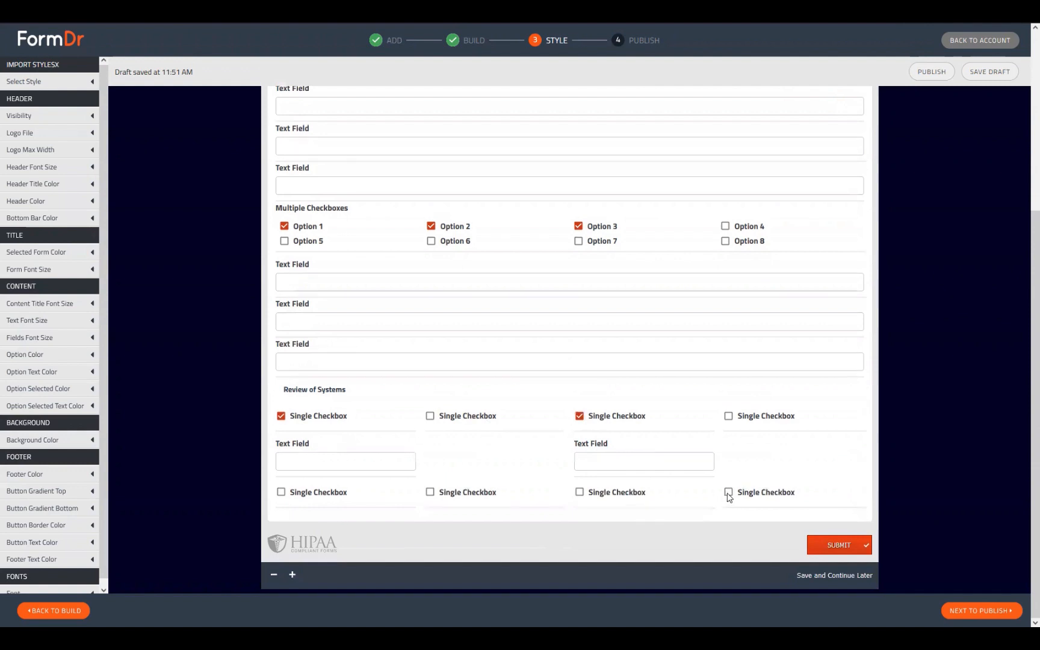
{"action": "left_click", "coordinate": [728, 494]}
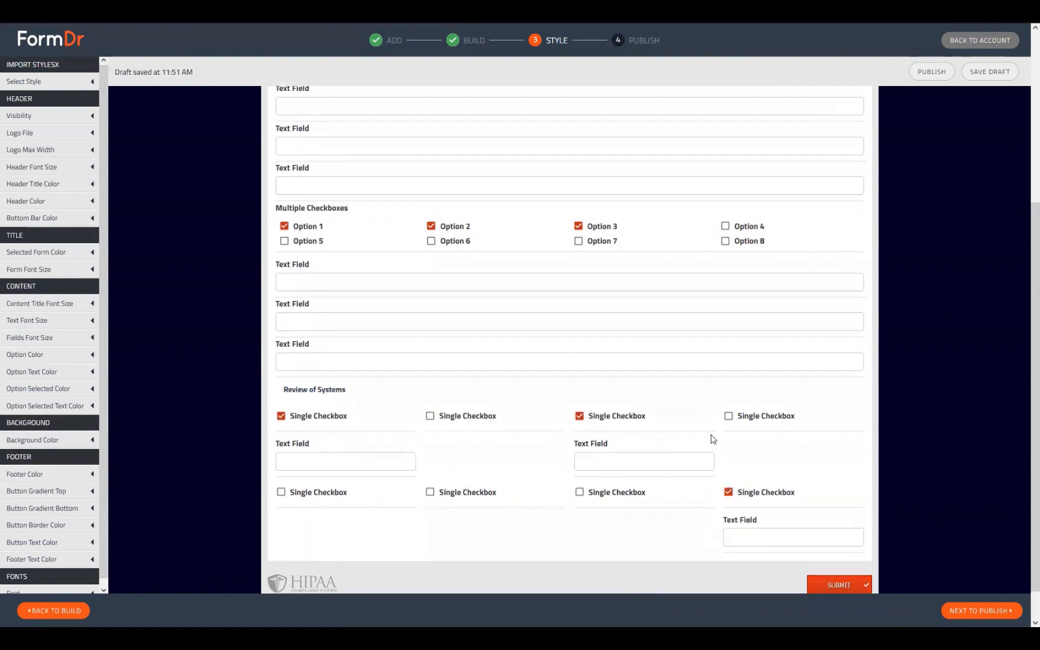
{"action": "left_click", "coordinate": [580, 492]}
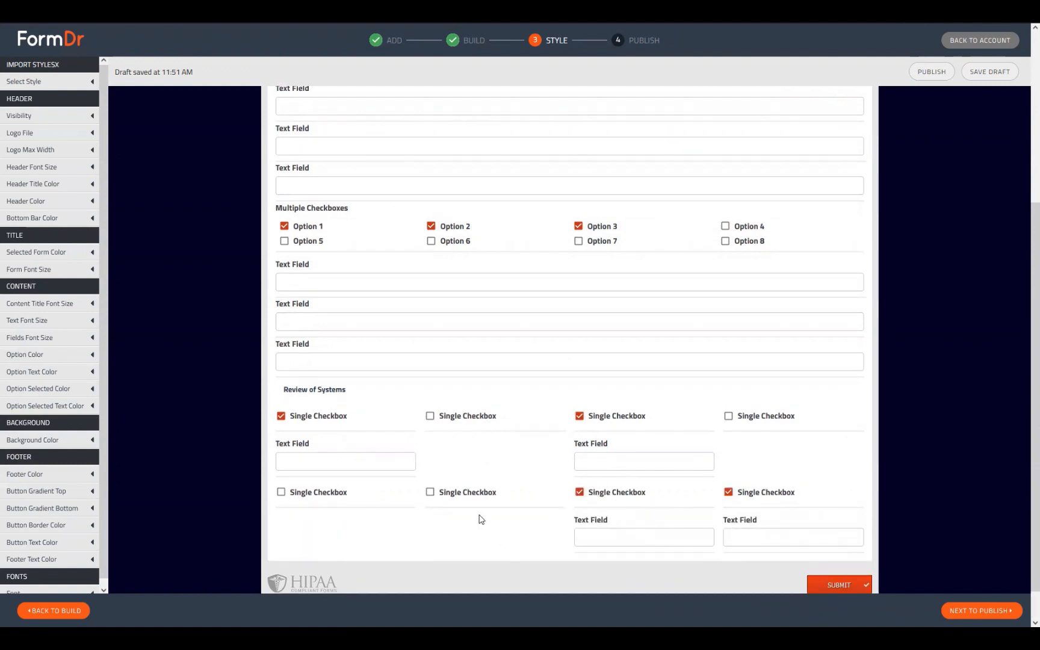
{"action": "left_click", "coordinate": [430, 492]}
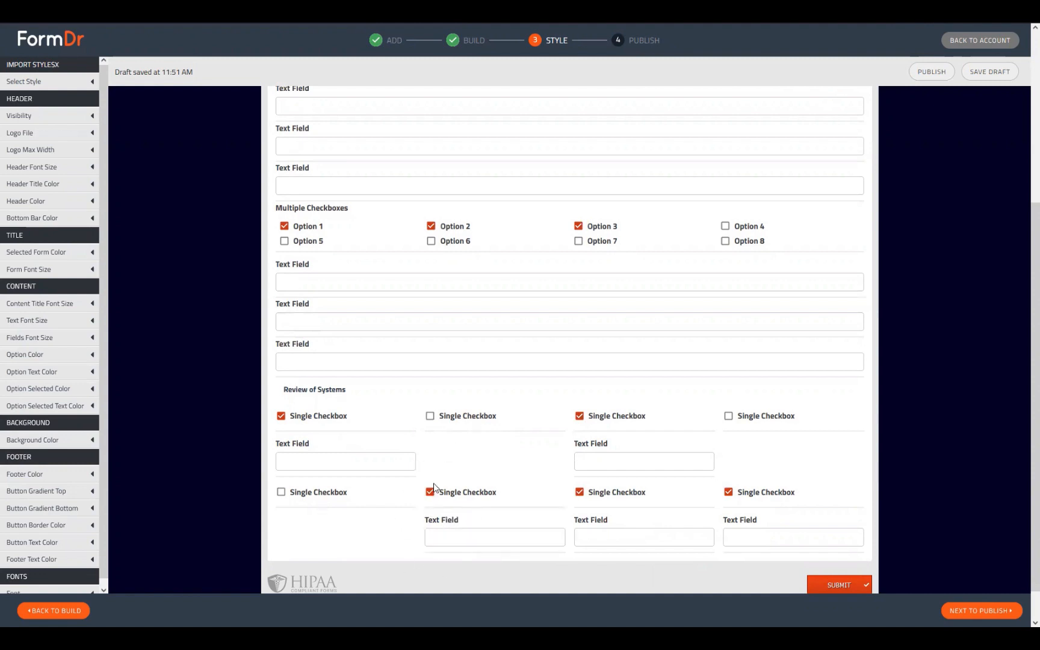
{"action": "scroll", "coordinate": [403, 524], "scroll_direction": "up", "scroll_amount": 2}
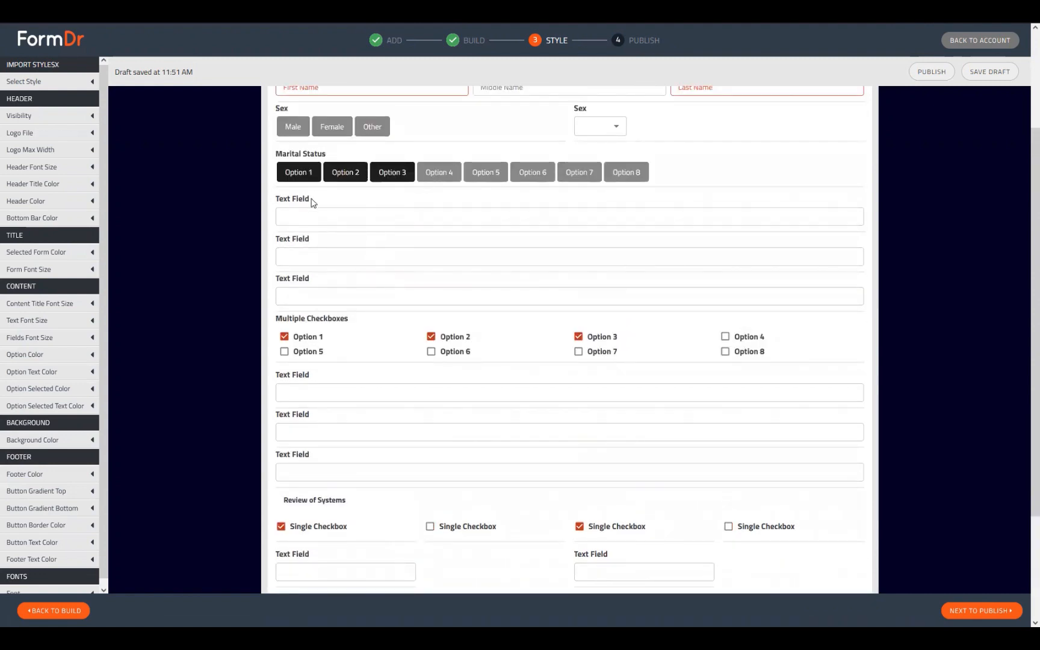
Select the first three Text Field labels and pick Marital Status Options 4 and 5.
{"action": "triple_click", "coordinate": [294, 198]}
{"action": "left_click_drag", "start_coordinate": [316, 239], "coordinate": [265, 241]}
{"action": "left_click_drag", "start_coordinate": [325, 279], "coordinate": [265, 281]}
{"action": "left_click", "coordinate": [451, 167]}
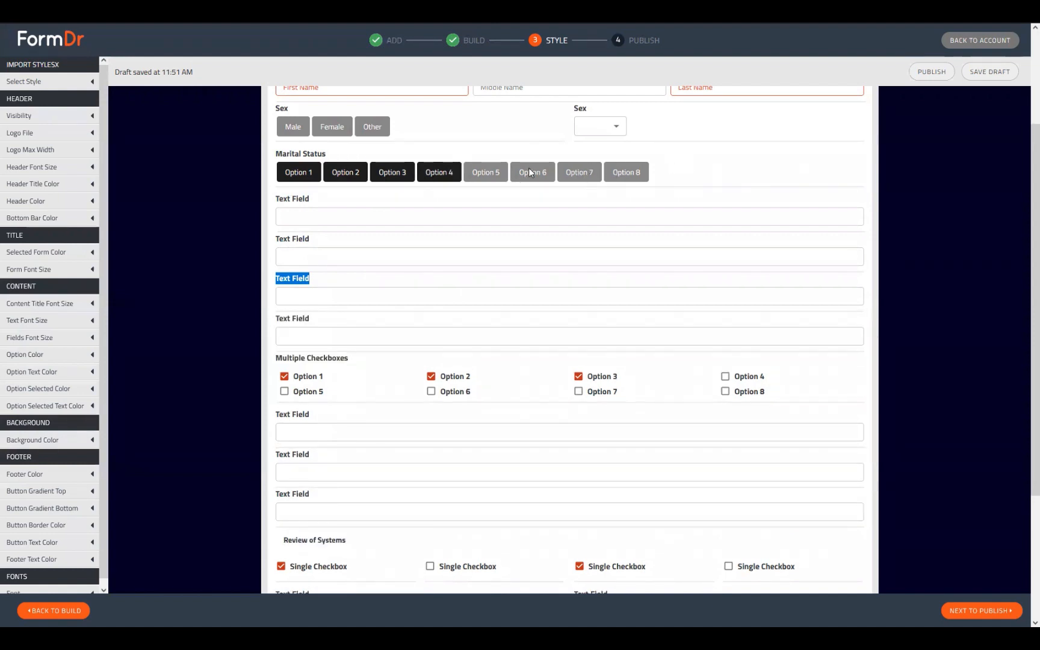
{"action": "left_click", "coordinate": [486, 173]}
Tick the remaining first and second Review of Systems checkboxes and focus a revealed text field.
{"action": "scroll", "coordinate": [316, 272], "scroll_direction": "down", "scroll_amount": 2}
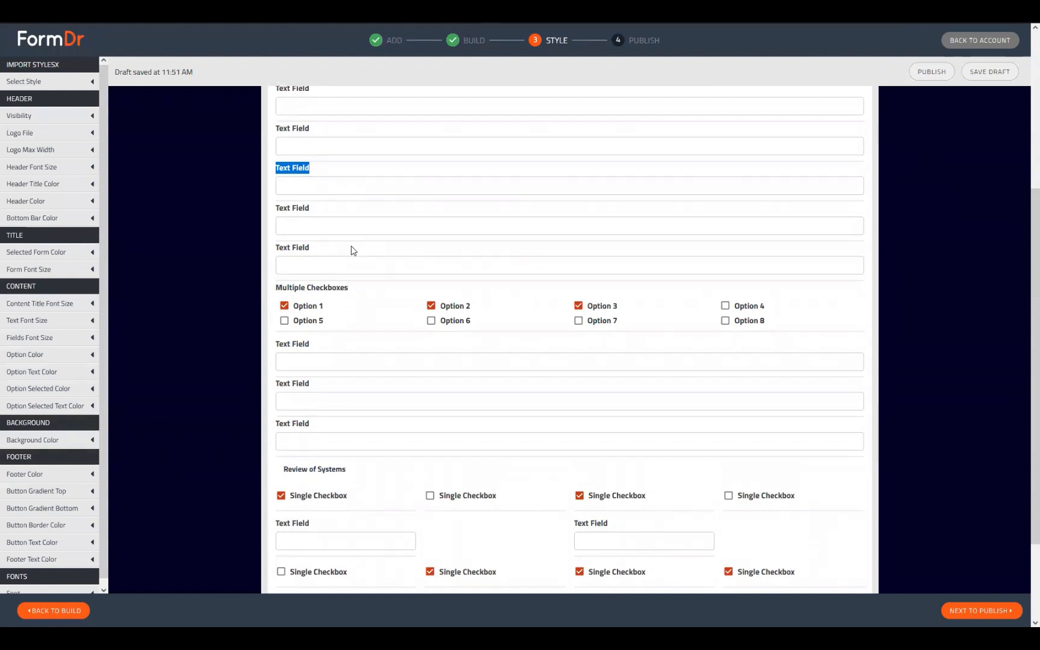
{"action": "scroll", "coordinate": [480, 300], "scroll_direction": "up", "scroll_amount": 2}
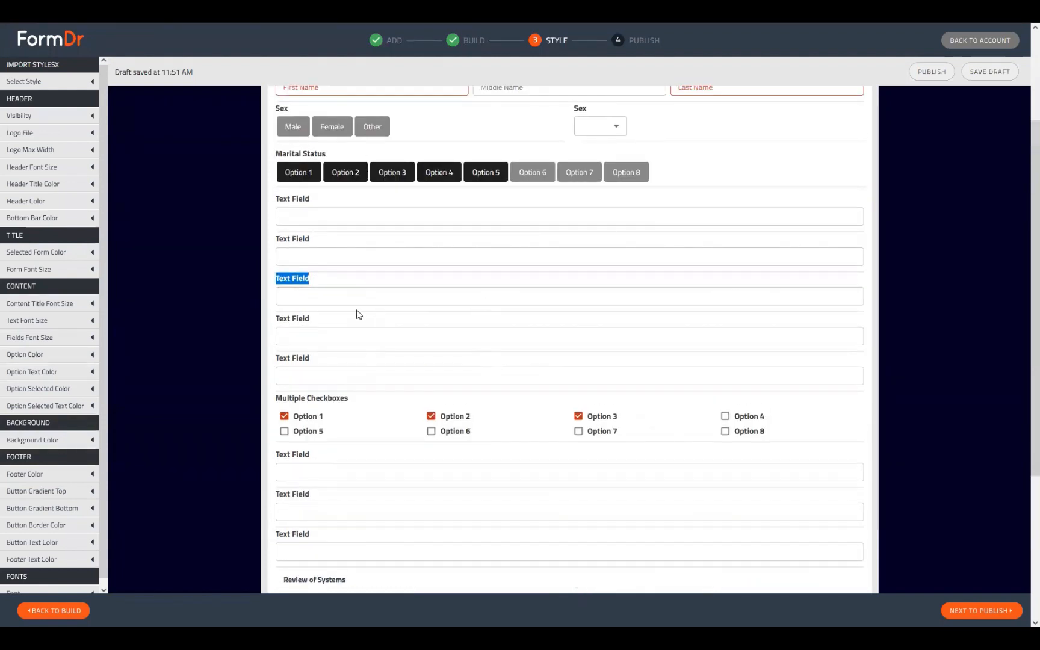
{"action": "scroll", "coordinate": [387, 325], "scroll_direction": "down", "scroll_amount": 4}
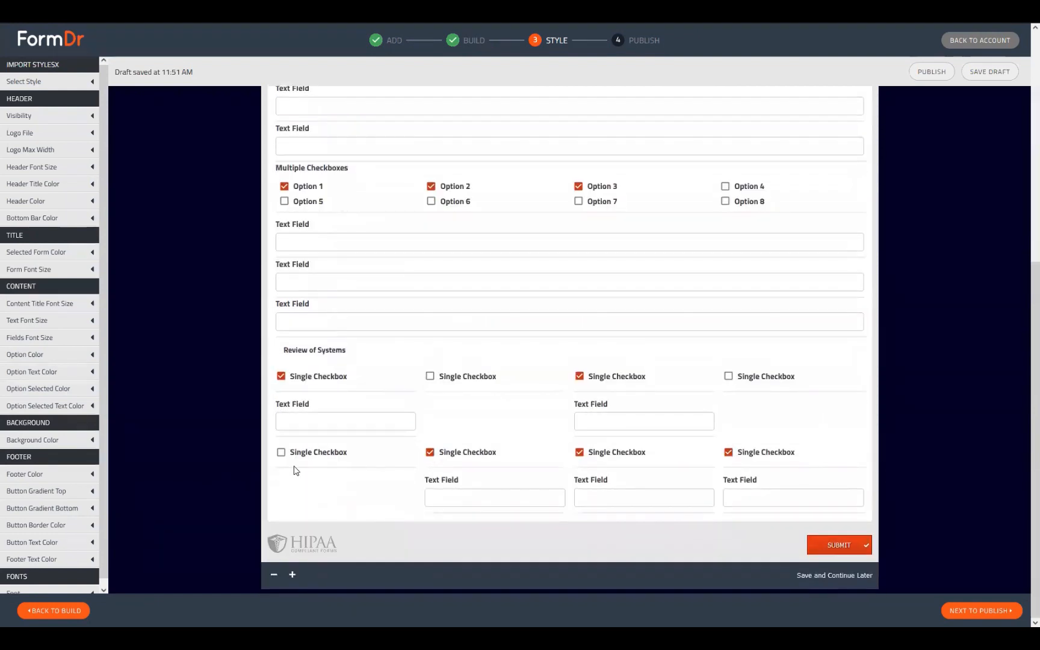
{"action": "left_click", "coordinate": [281, 453]}
{"action": "left_click", "coordinate": [431, 377]}
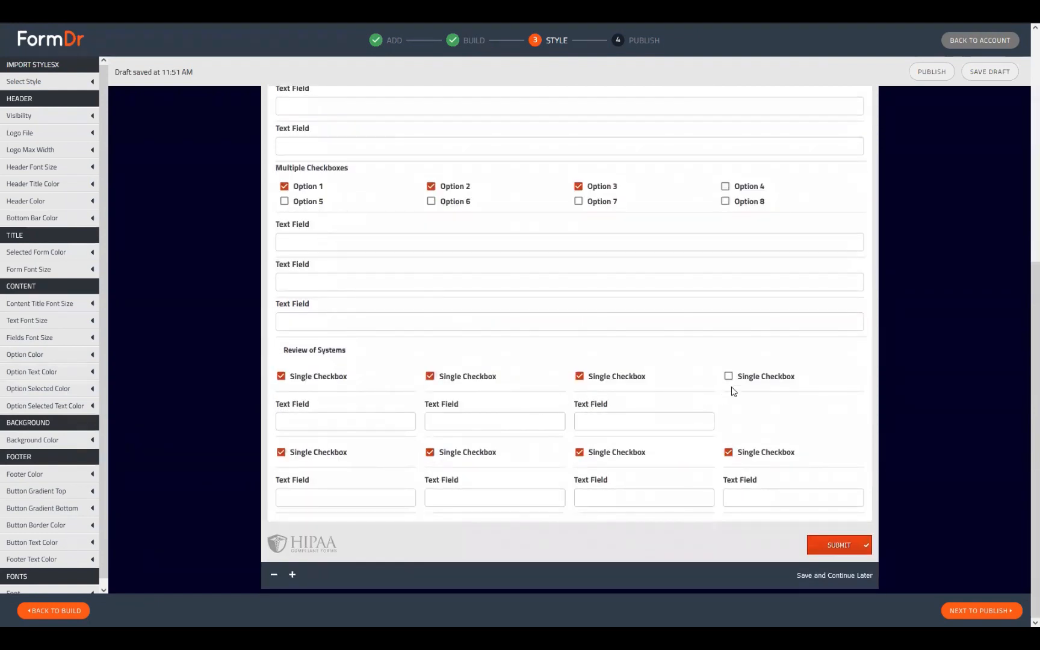
{"action": "left_click", "coordinate": [633, 424]}
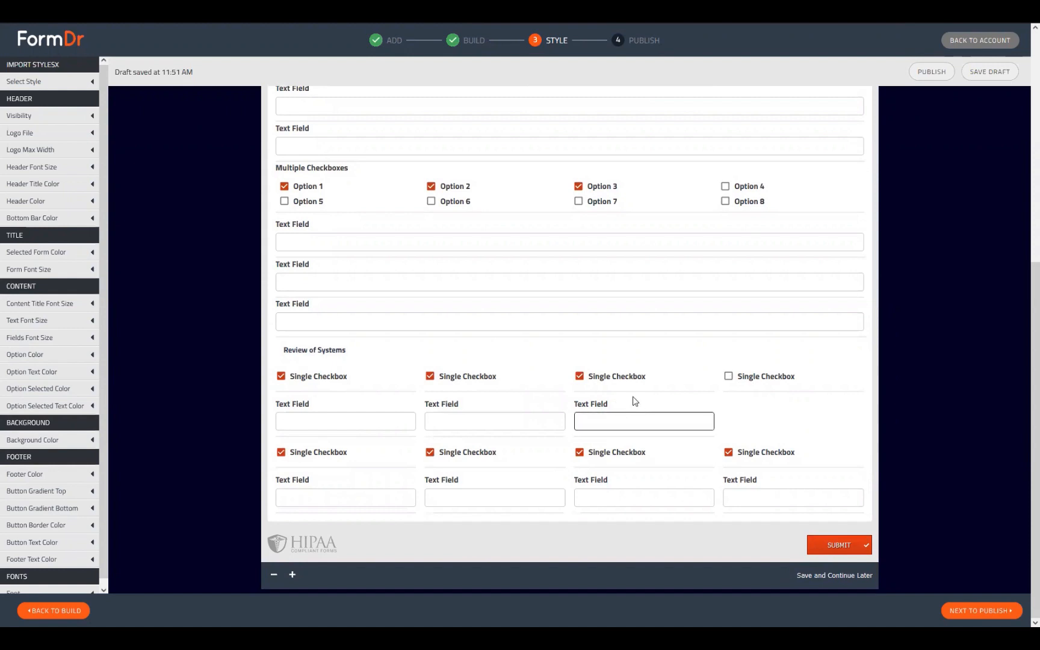
Tick the last Review of Systems checkbox and Option 8, then return to the Build step.
{"action": "left_click", "coordinate": [728, 377]}
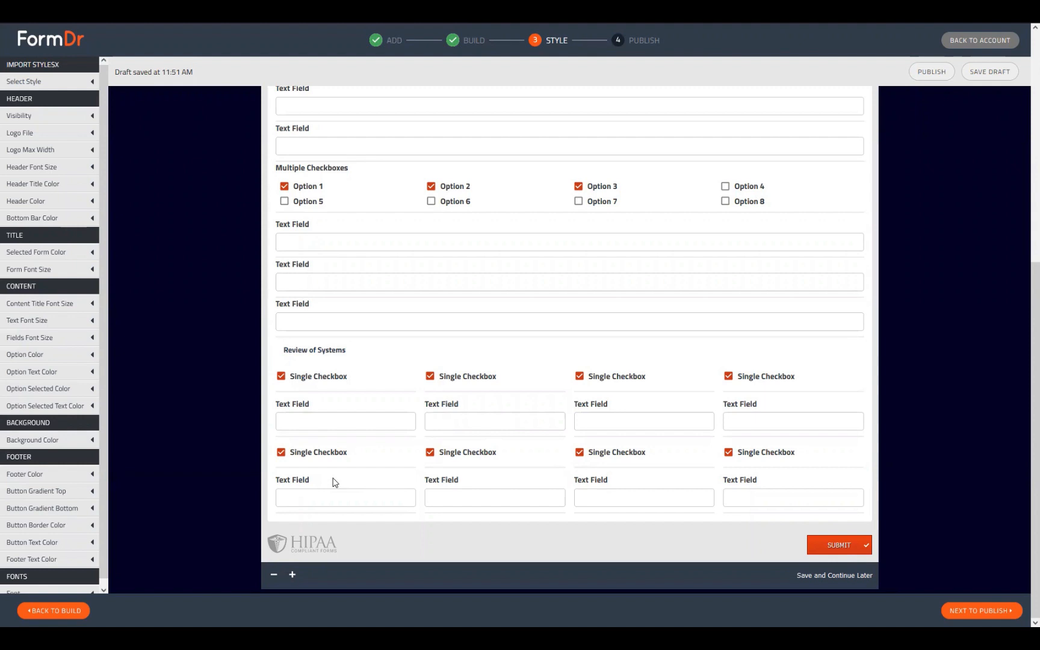
{"action": "scroll", "coordinate": [379, 366], "scroll_direction": "up", "scroll_amount": 2}
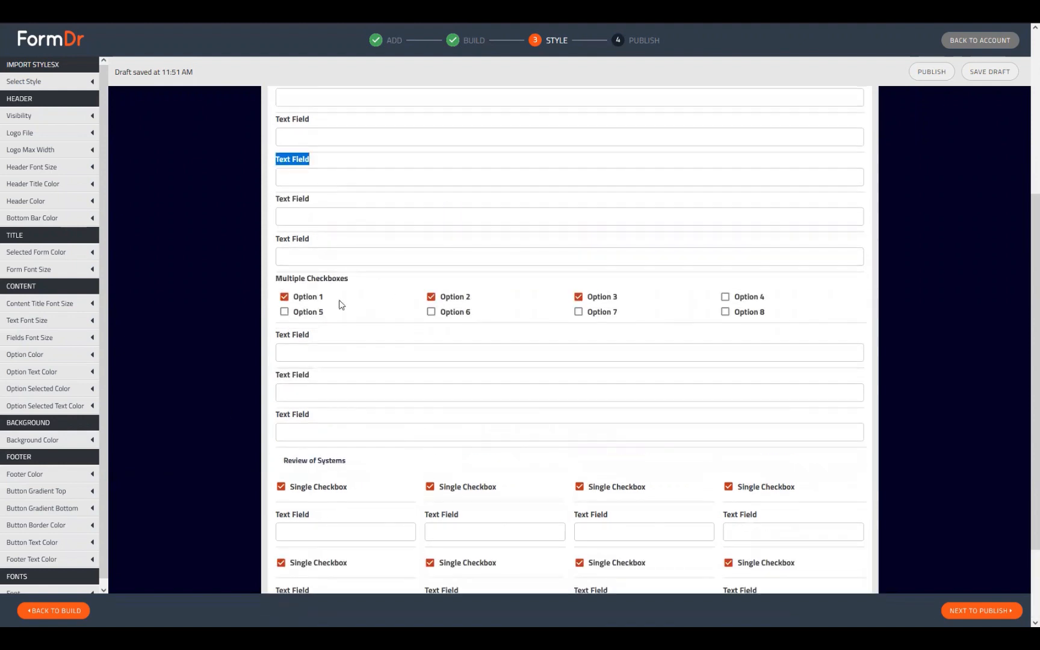
{"action": "left_click", "coordinate": [738, 313]}
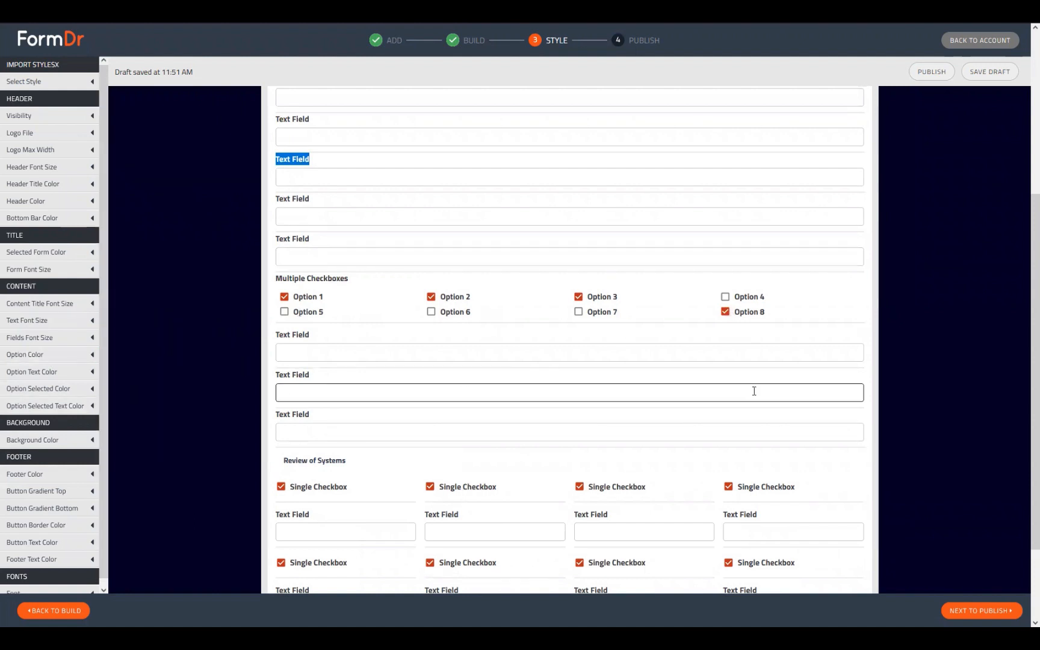
{"action": "scroll", "coordinate": [175, 430], "scroll_direction": "down", "scroll_amount": 2}
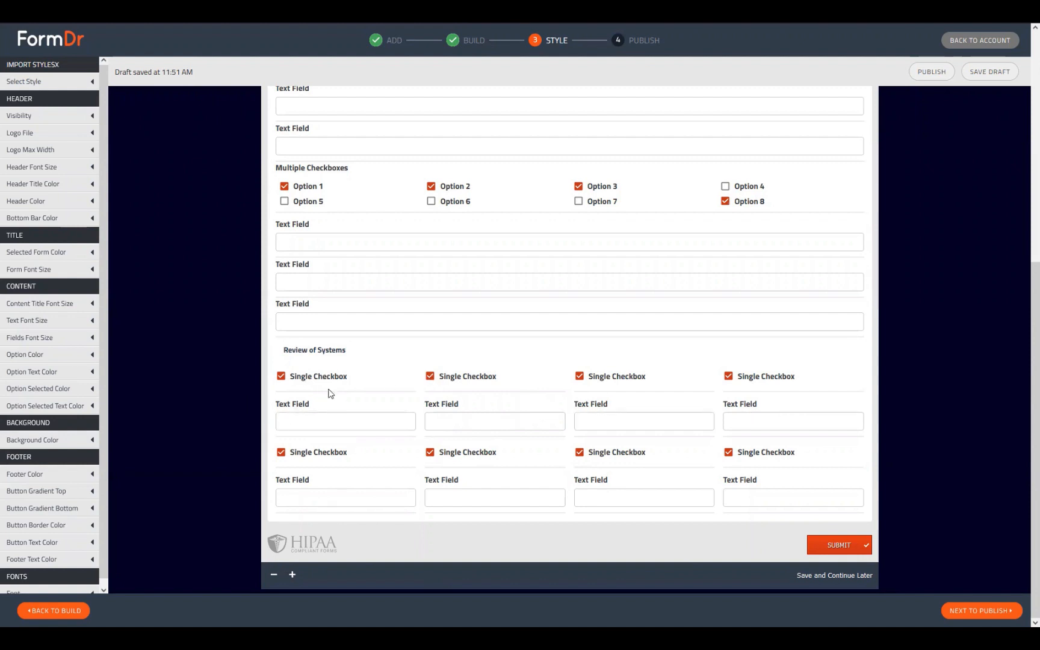
{"action": "left_click", "coordinate": [76, 610]}
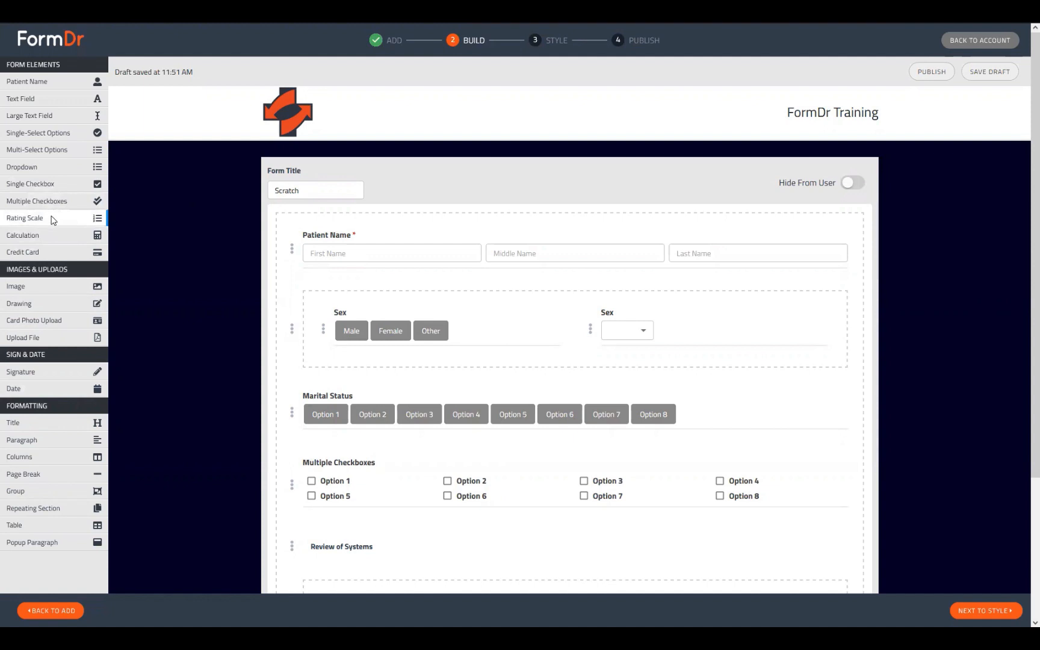
Add a Rating Scale element below Review of Systems, with Questions 1–3.
{"action": "scroll", "coordinate": [139, 328], "scroll_direction": "down", "scroll_amount": 3}
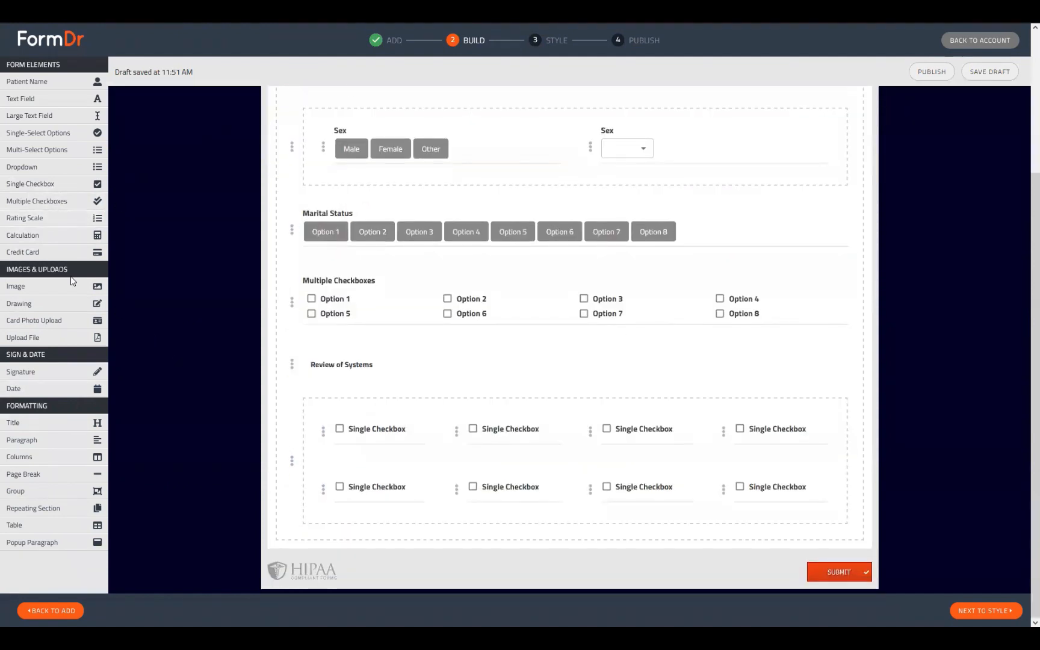
{"action": "left_click", "coordinate": [54, 217]}
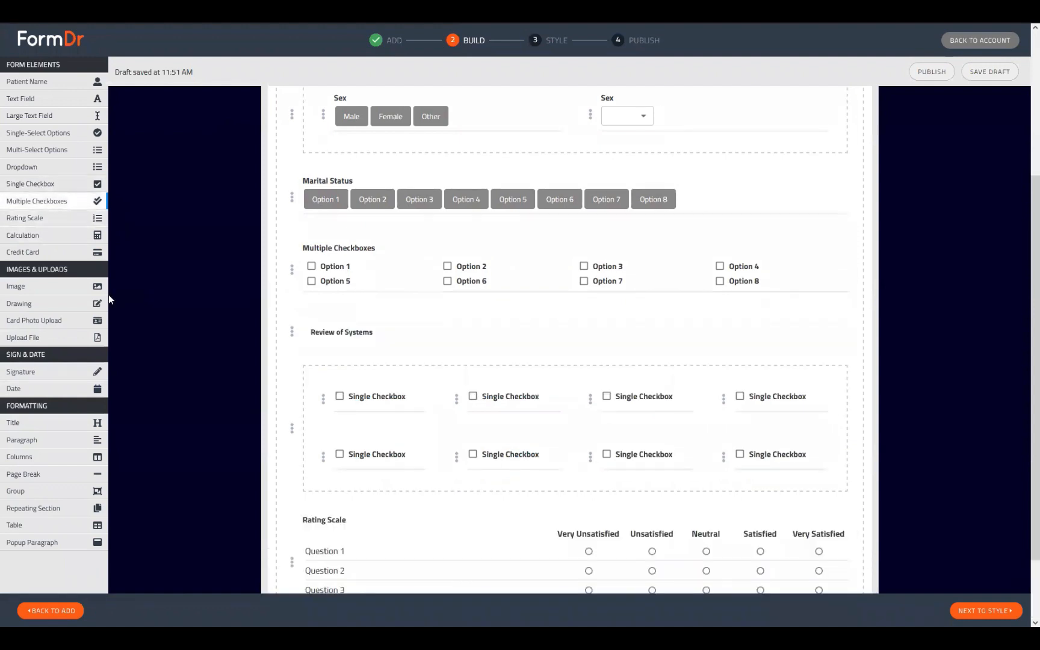
{"action": "scroll", "coordinate": [360, 381], "scroll_direction": "down", "scroll_amount": 2}
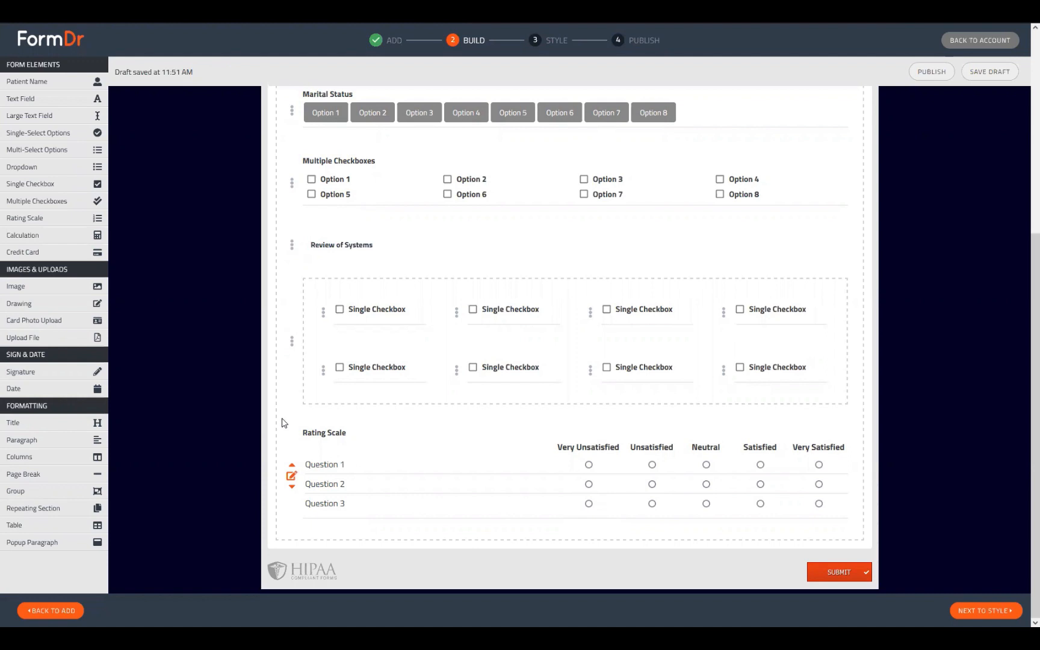
Switch the Rating Scale to custom ratings and remove Very Unsatisfied and Very Satisfied.
{"action": "left_click", "coordinate": [291, 477]}
{"action": "scroll", "coordinate": [418, 488], "scroll_direction": "down", "scroll_amount": 4}
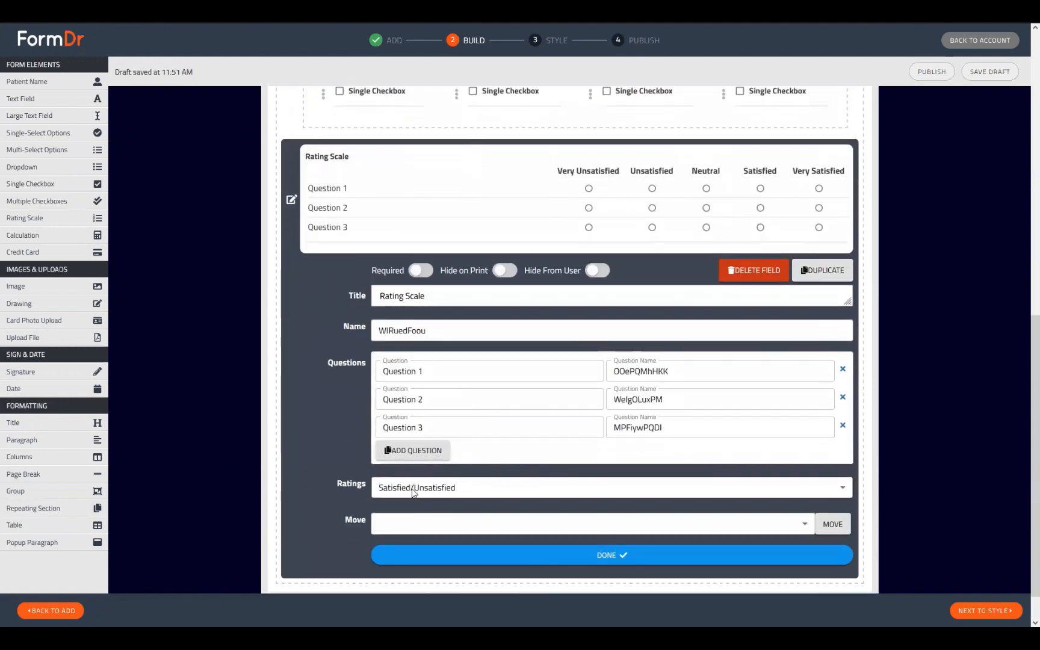
{"action": "left_click", "coordinate": [407, 489]}
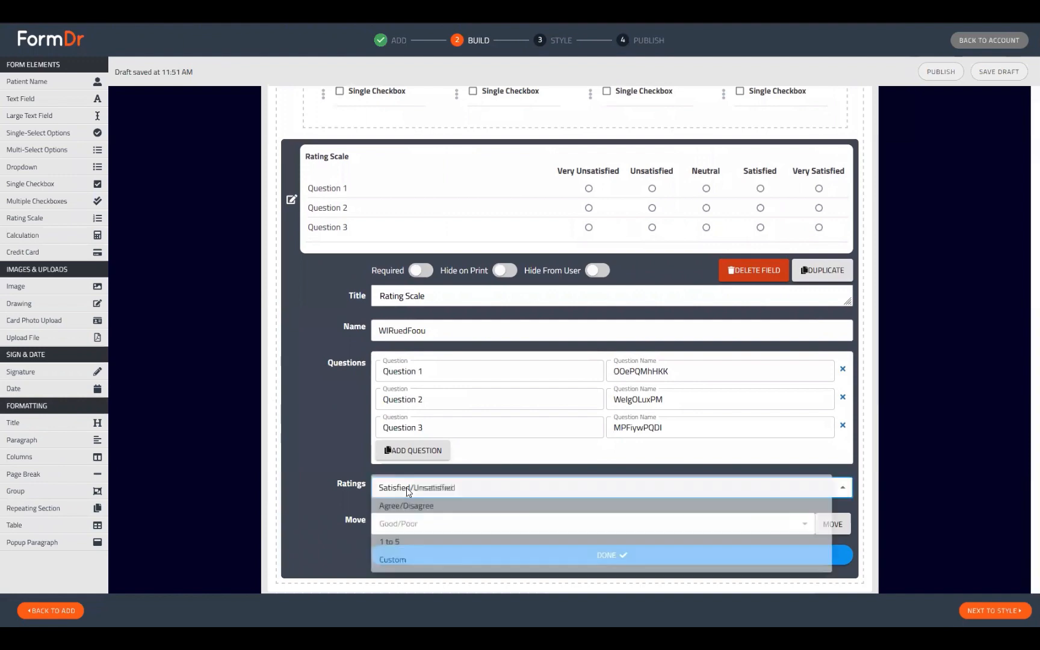
{"action": "left_click", "coordinate": [408, 566]}
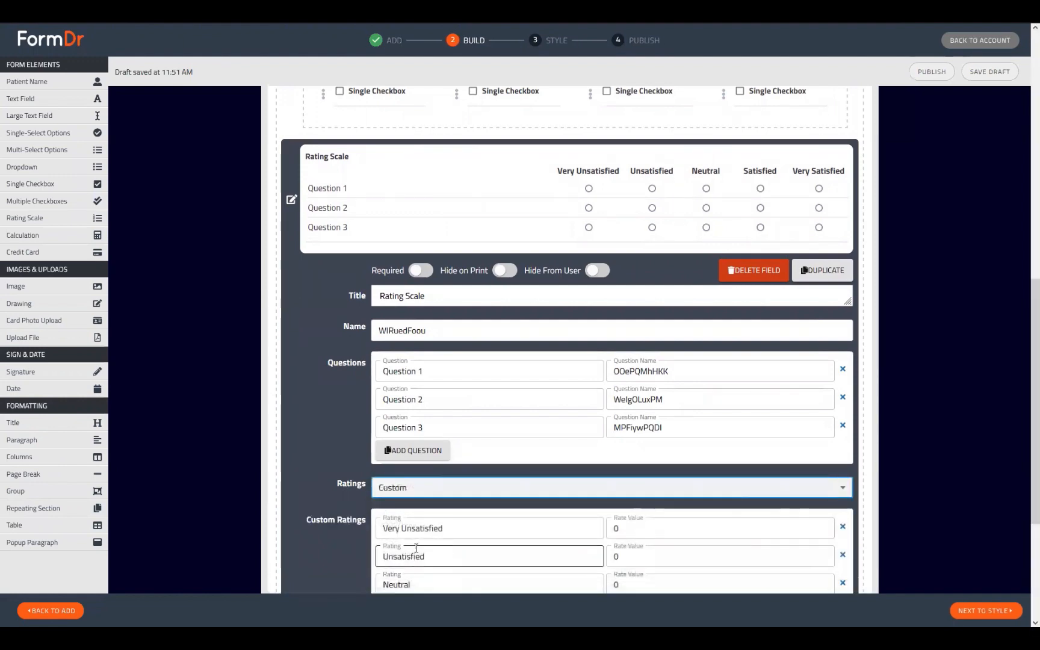
{"action": "scroll", "coordinate": [414, 337], "scroll_direction": "down", "scroll_amount": 3}
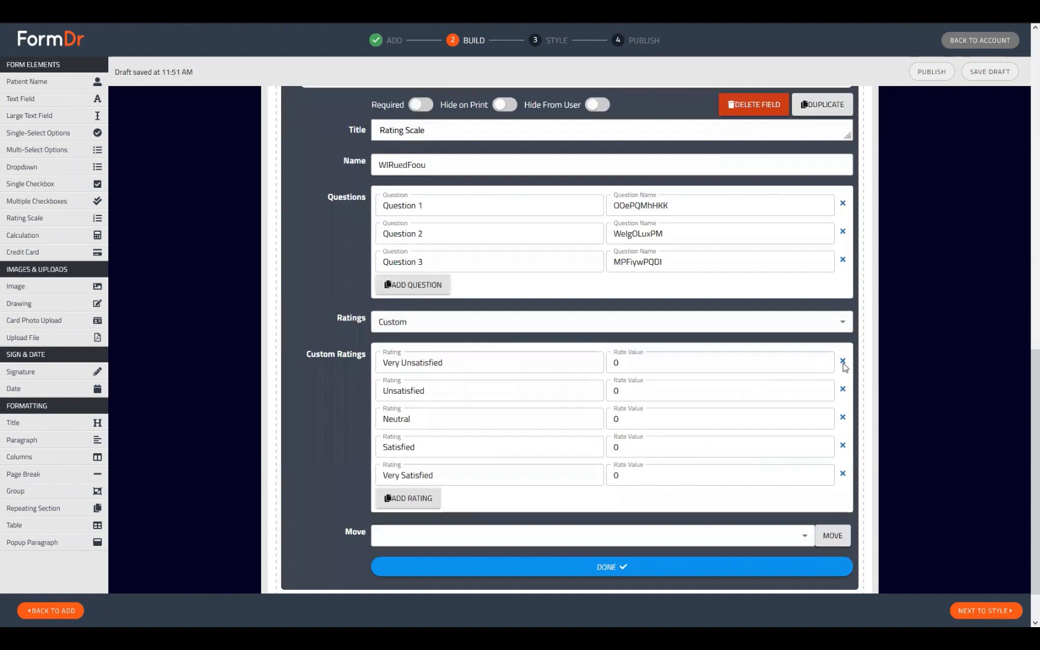
{"action": "left_click", "coordinate": [843, 360]}
{"action": "left_click", "coordinate": [842, 445]}
Relabel the three remaining ratings as Yes, No and Don't Know.
{"action": "left_click_drag", "start_coordinate": [432, 363], "coordinate": [264, 354]}
{"action": "type", "text": "Yes"}
{"action": "key", "text": "Tab"}
{"action": "key", "text": "Tab"}
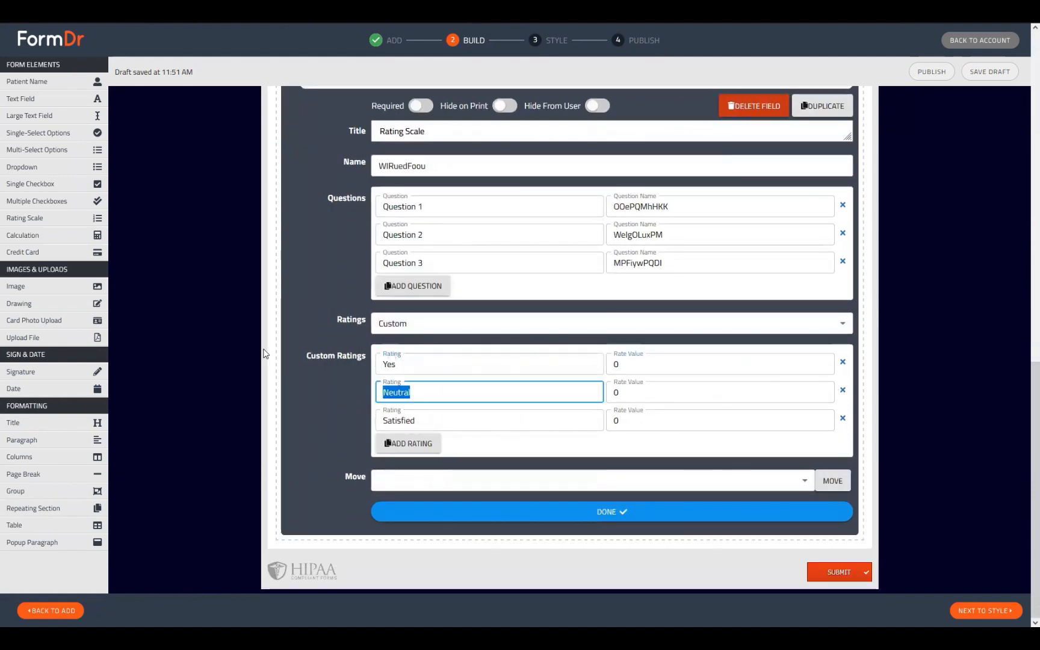
{"action": "type", "text": "No"}
{"action": "key", "text": "Tab"}
{"action": "key", "text": "Tab"}
{"action": "key", "text": "Tab"}
{"action": "type", "text": "Maybe"}
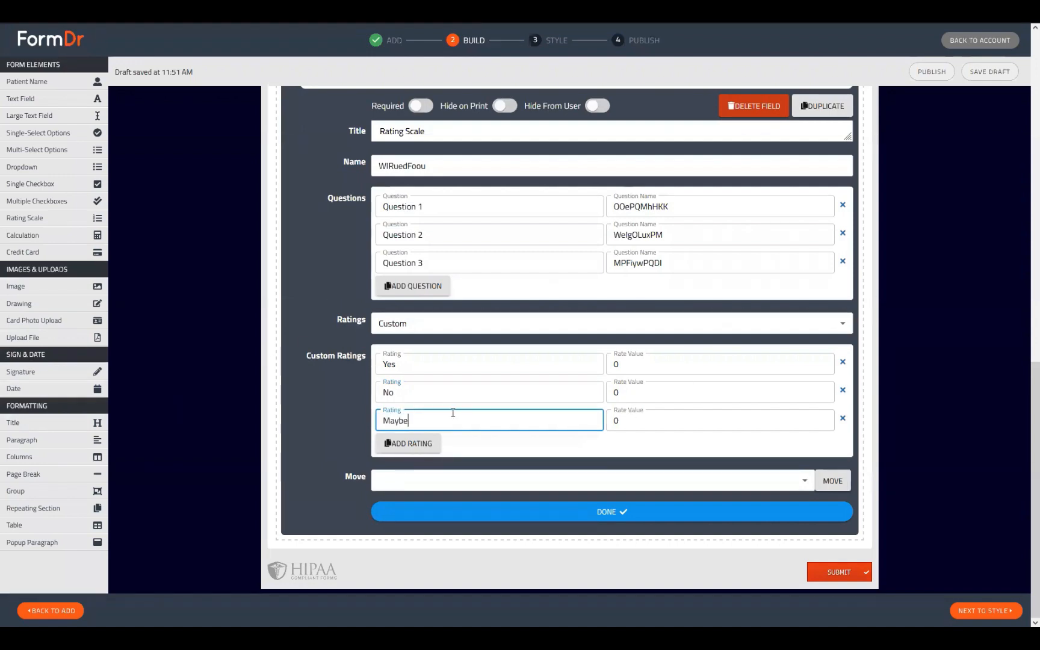
{"action": "left_click_drag", "start_coordinate": [453, 415], "coordinate": [281, 419]}
{"action": "type", "text": "Dont"}
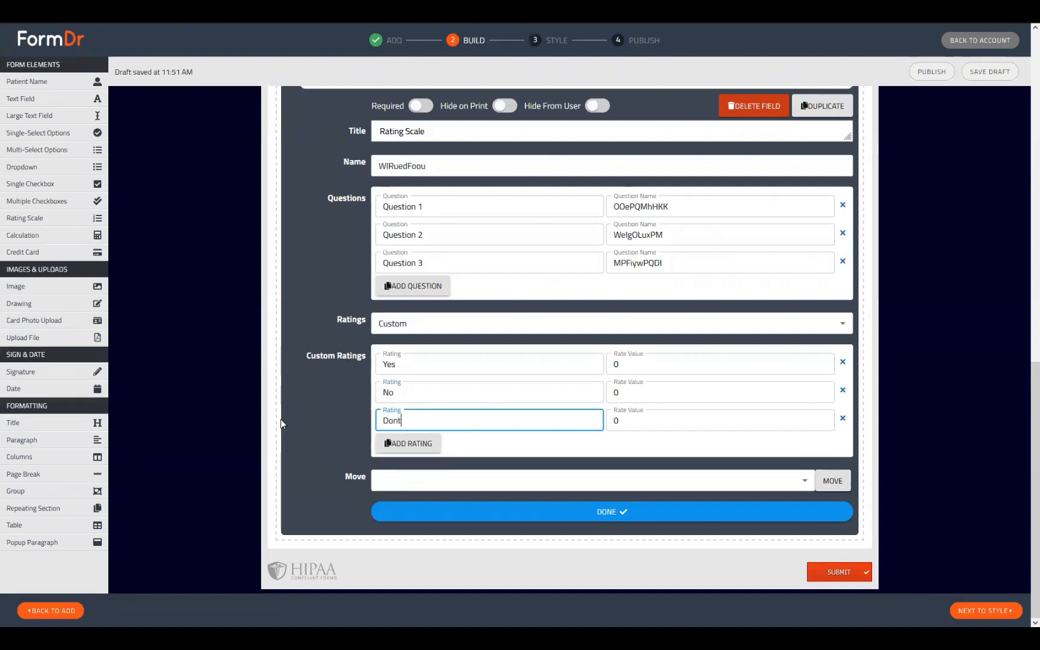
{"action": "key", "text": "BackSpace"}
{"action": "type", "text": "'t Know"}
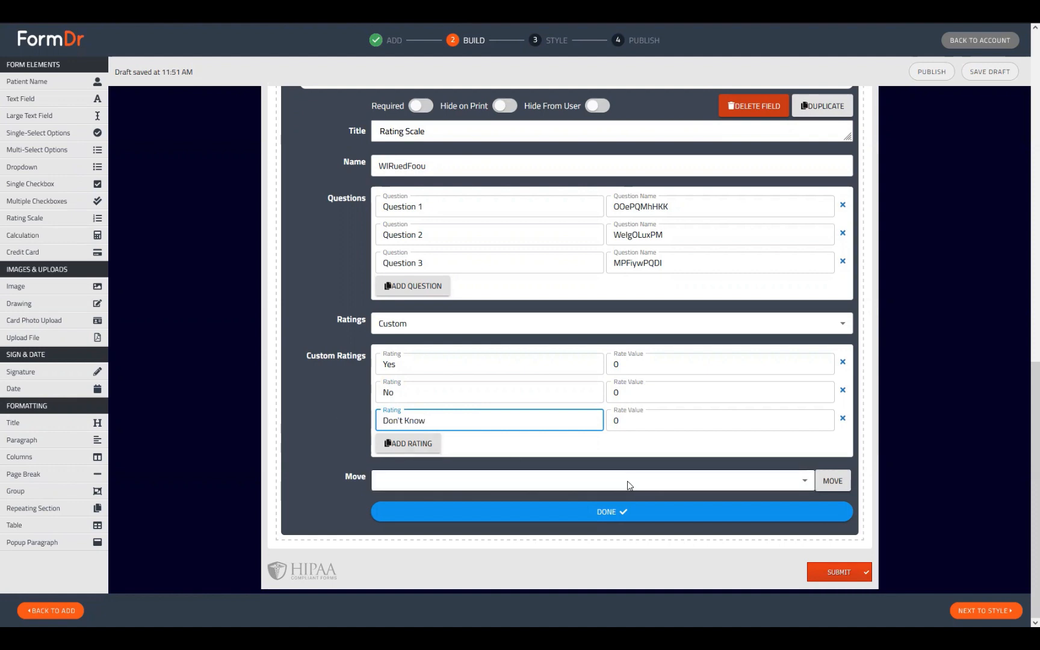
{"action": "scroll", "coordinate": [605, 493], "scroll_direction": "up", "scroll_amount": 2}
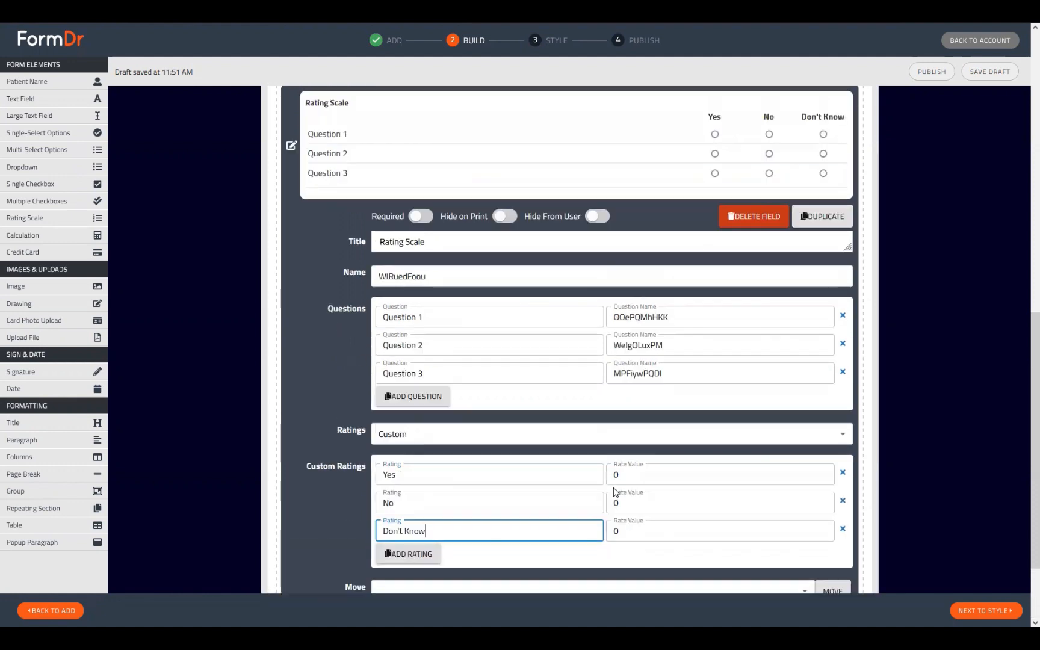
{"action": "scroll", "coordinate": [600, 497], "scroll_direction": "up", "scroll_amount": 2}
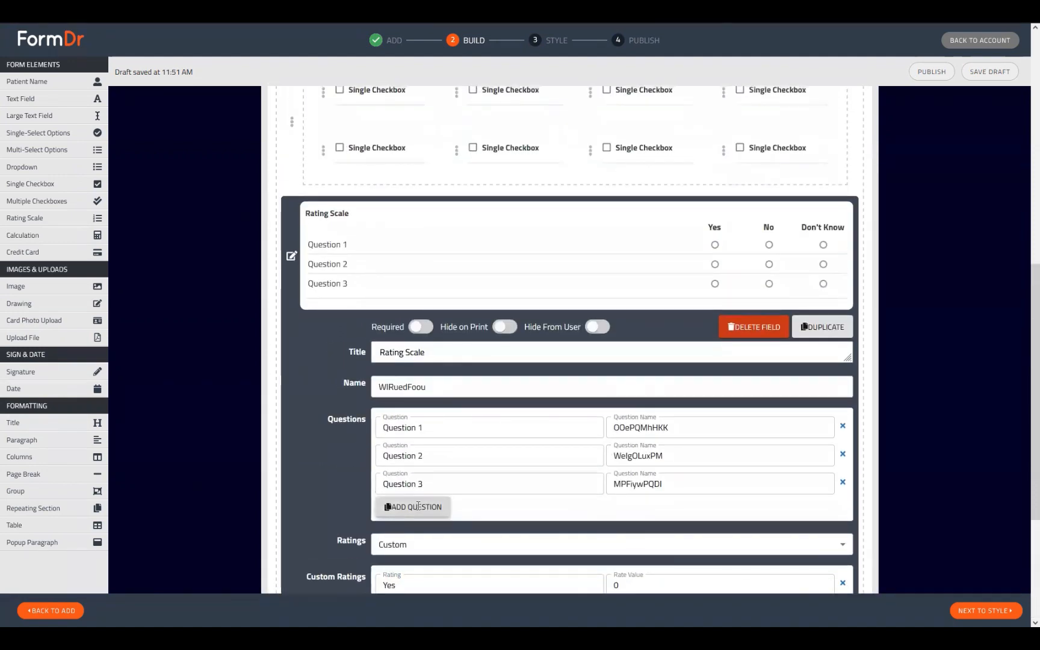
Add Question 4 and Question 5 to the Rating Scale.
{"action": "left_click", "coordinate": [416, 505]}
{"action": "left_click", "coordinate": [416, 555]}
{"action": "left_click", "coordinate": [434, 554]}
{"action": "scroll", "coordinate": [434, 558], "scroll_direction": "down", "scroll_amount": 3}
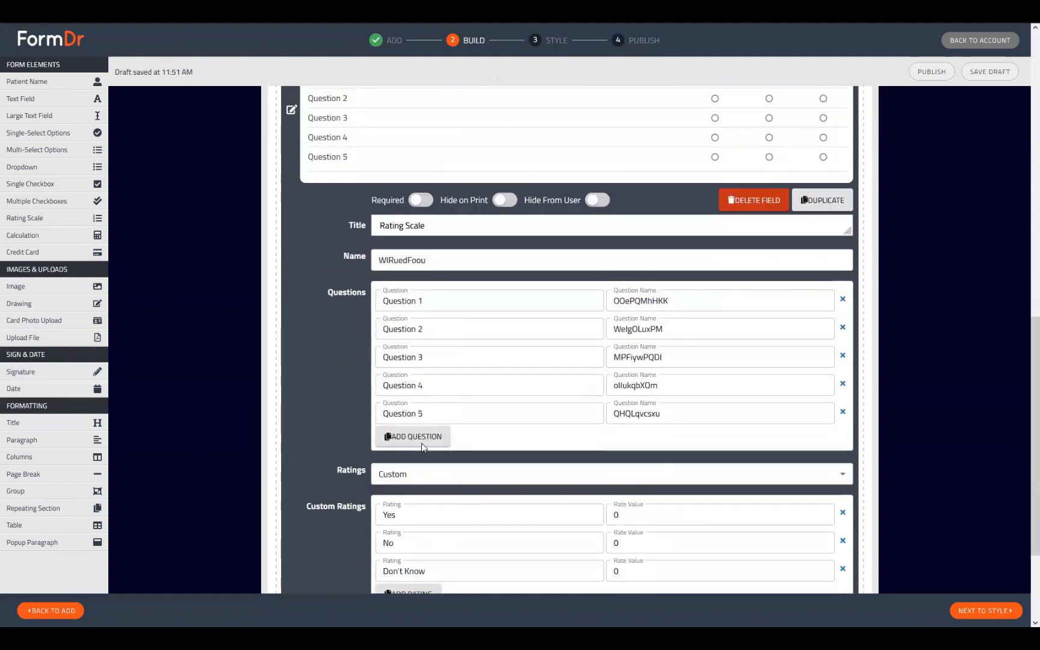
{"action": "scroll", "coordinate": [453, 458], "scroll_direction": "up", "scroll_amount": 2}
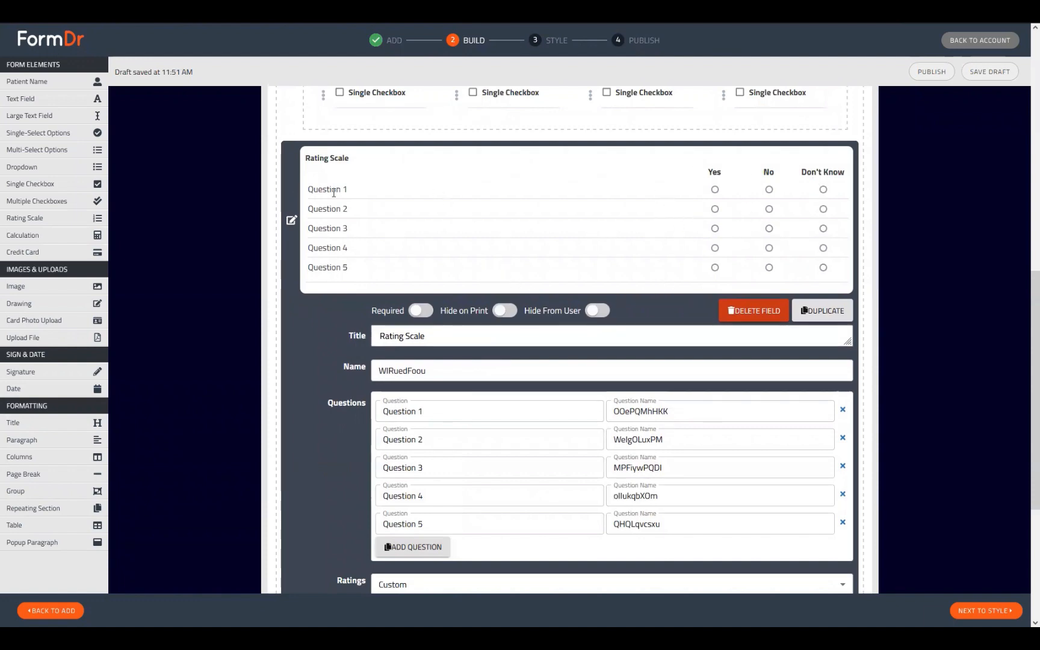
Paste extra copies into the Question 1 label, then undo back to the original 'Question 1'.
{"action": "left_click", "coordinate": [439, 407]}
{"action": "left_click_drag", "start_coordinate": [439, 415], "coordinate": [349, 415]}
{"action": "key", "text": "ctrl+c"}
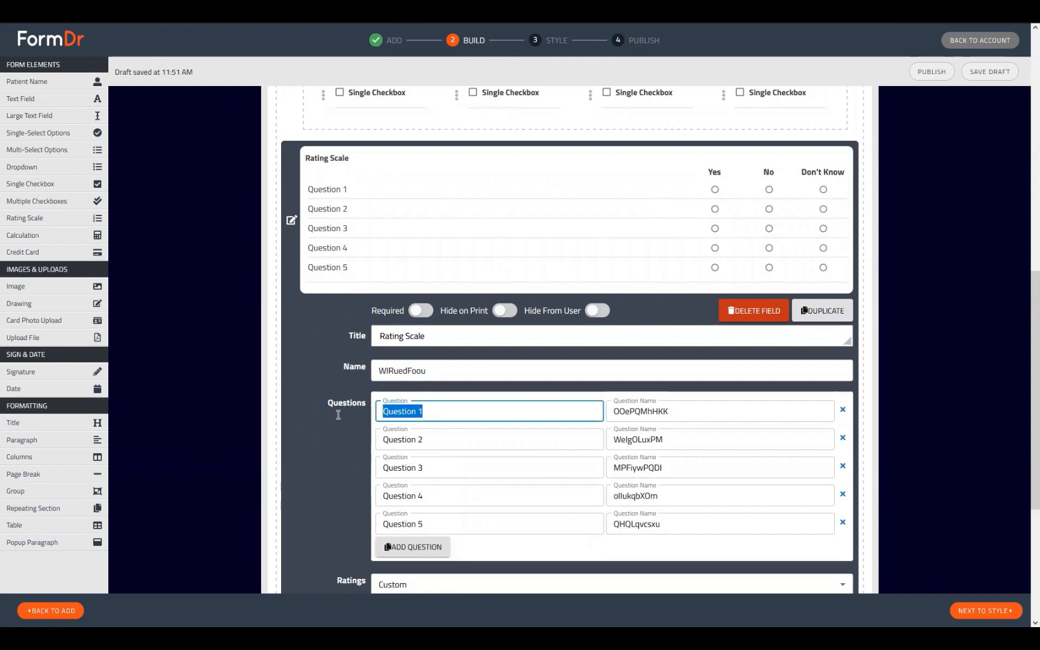
{"action": "left_click", "coordinate": [450, 411]}
{"action": "key", "text": "ctrl+v"}
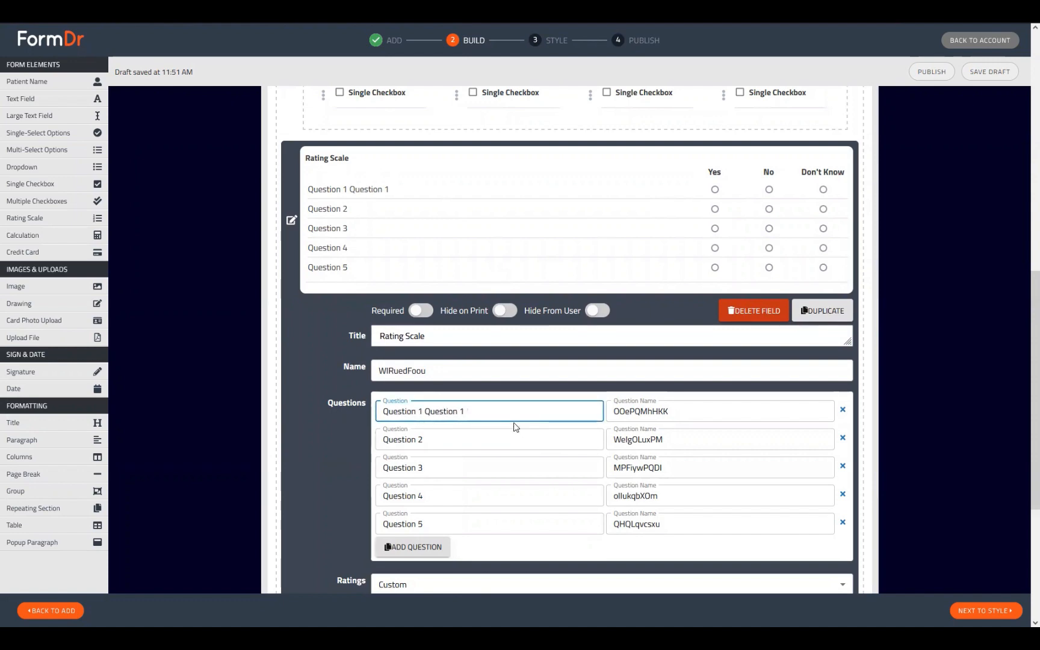
{"action": "triple_click", "coordinate": [515, 411]}
{"action": "left_click", "coordinate": [524, 413]}
{"action": "key", "text": "ctrl+v"}
{"action": "key", "text": "ctrl+v"}
{"action": "key", "text": "ctrl+v"}
{"action": "key", "text": "ctrl+v"}
{"action": "key", "text": "ctrl+v"}
{"action": "key", "text": "ctrl+v"}
{"action": "key", "text": "ctrl+v"}
{"action": "key", "text": "ctrl+v"}
{"action": "key", "text": "ctrl+v"}
{"action": "key", "text": "ctrl+v"}
{"action": "key", "text": "ctrl+v"}
{"action": "key", "text": "ctrl+v"}
{"action": "key", "text": "ctrl+v"}
{"action": "key", "text": "ctrl+v"}
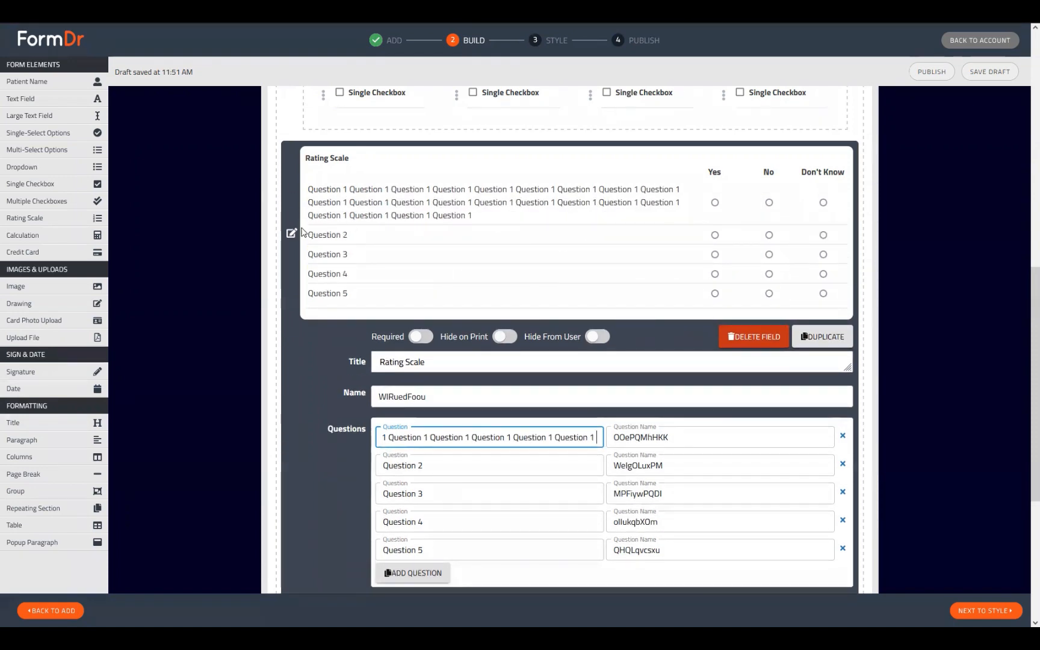
{"action": "triple_click", "coordinate": [419, 437]}
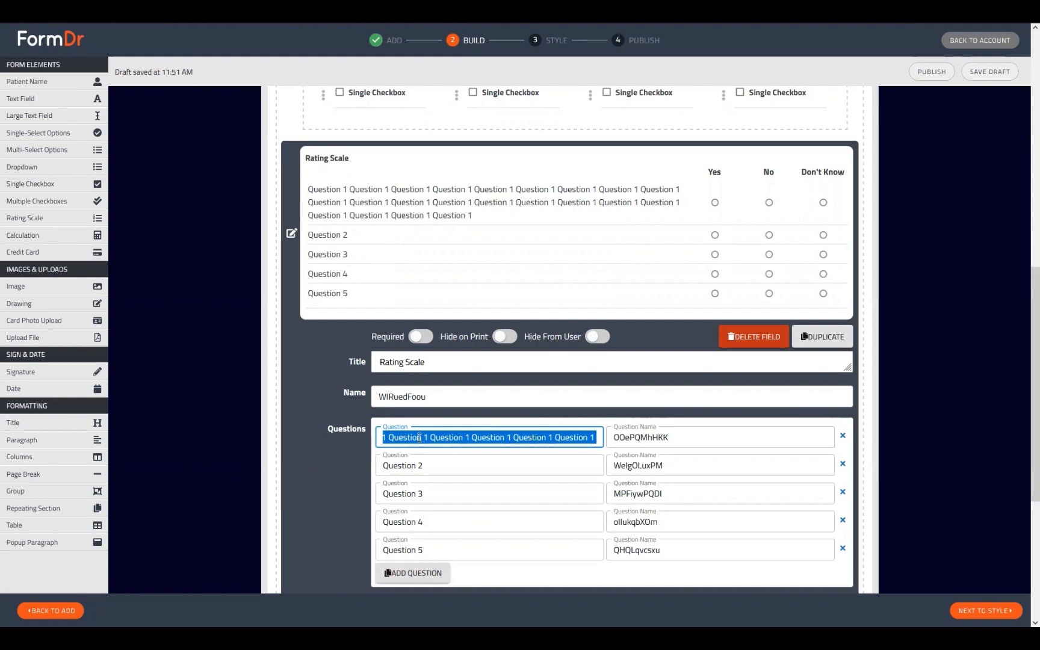
{"action": "key", "text": "BackSpace"}
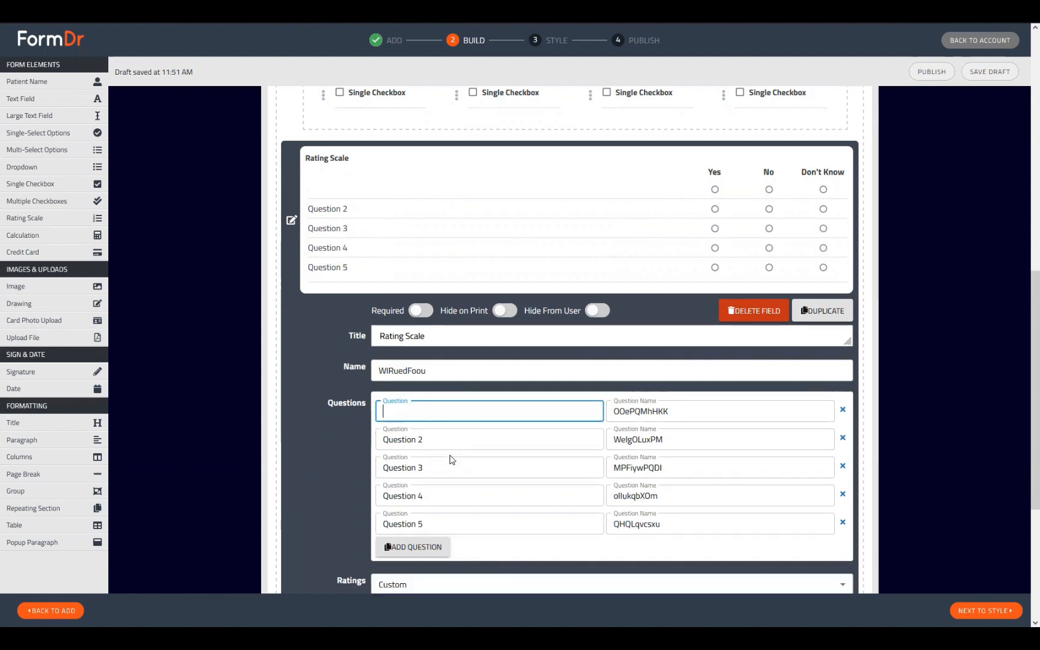
{"action": "key", "text": "ctrl+z"}
{"action": "key", "text": "ctrl+z"}
{"action": "key", "text": "ctrl+z"}
{"action": "key", "text": "ctrl+z"}
{"action": "key", "text": "ctrl+z"}
{"action": "key", "text": "ctrl+z"}
{"action": "key", "text": "ctrl+z"}
{"action": "key", "text": "ctrl+z"}
{"action": "key", "text": "ctrl+z"}
{"action": "key", "text": "ctrl+z"}
{"action": "key", "text": "ctrl+z"}
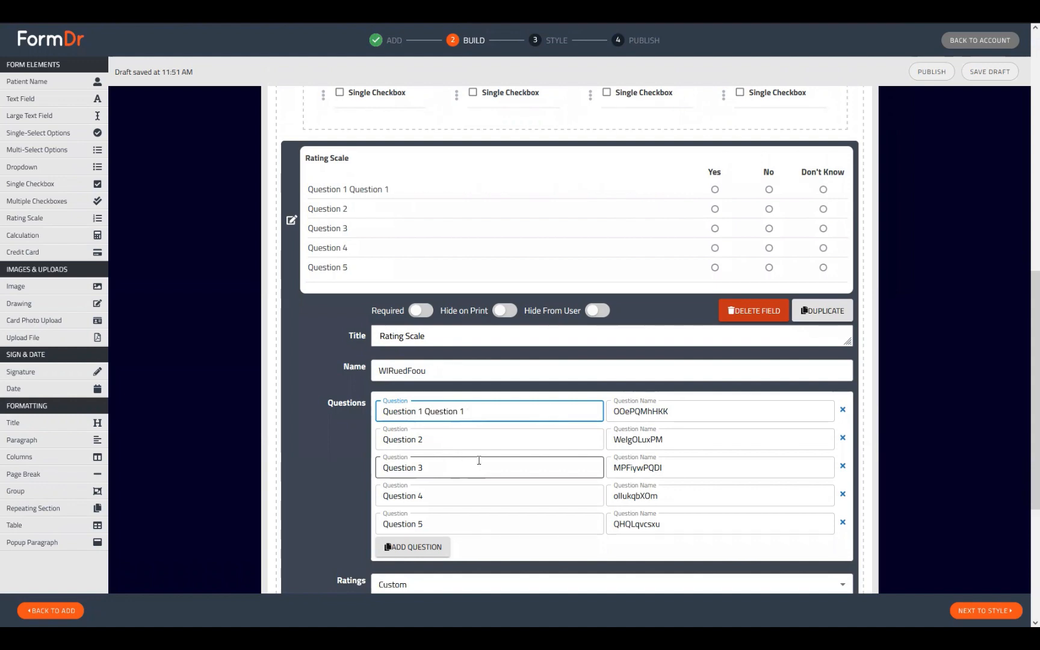
{"action": "key", "text": "ctrl+z"}
Scroll through the Rating Scale to review Questions 1–5.
{"action": "scroll", "coordinate": [492, 474], "scroll_direction": "down", "scroll_amount": 3}
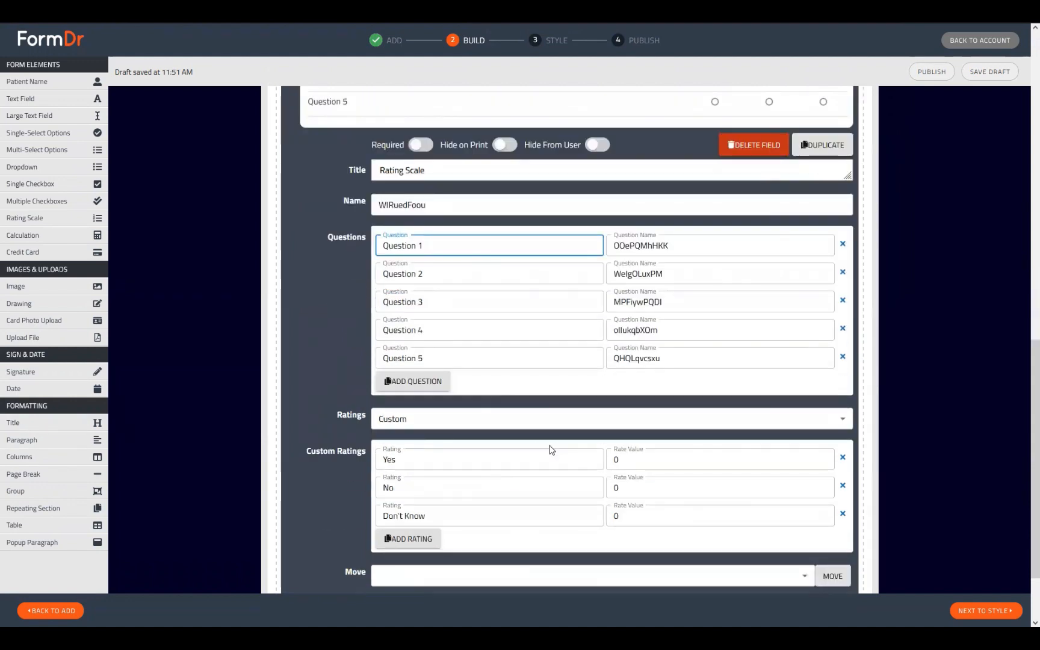
{"action": "scroll", "coordinate": [552, 450], "scroll_direction": "up", "scroll_amount": 3}
{"action": "scroll", "coordinate": [495, 276], "scroll_direction": "down", "scroll_amount": 1}
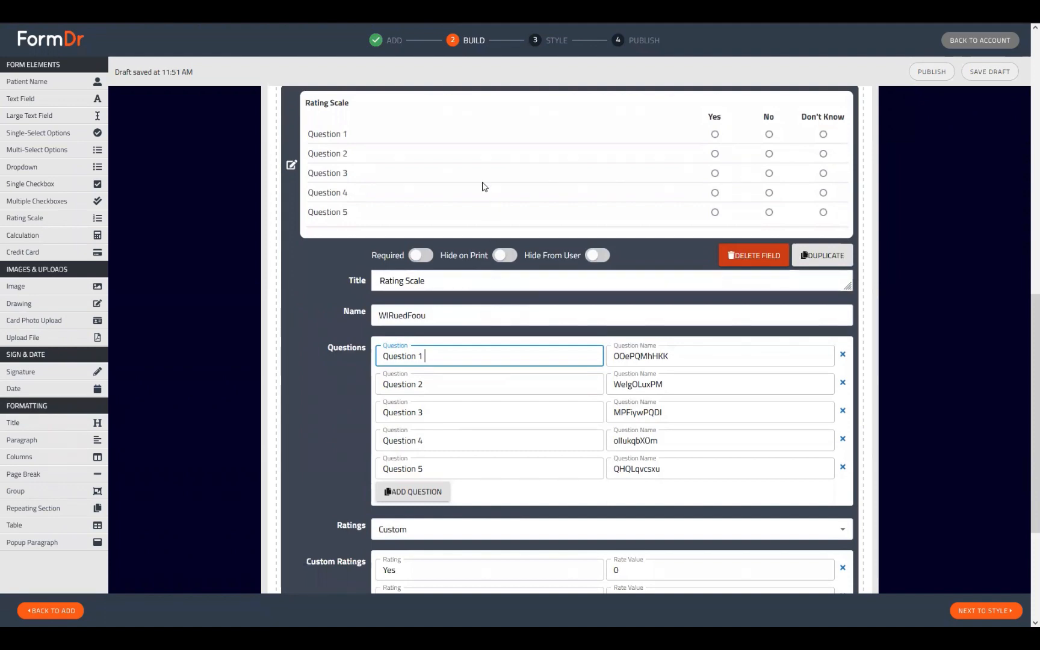
{"action": "scroll", "coordinate": [402, 415], "scroll_direction": "up", "scroll_amount": 4}
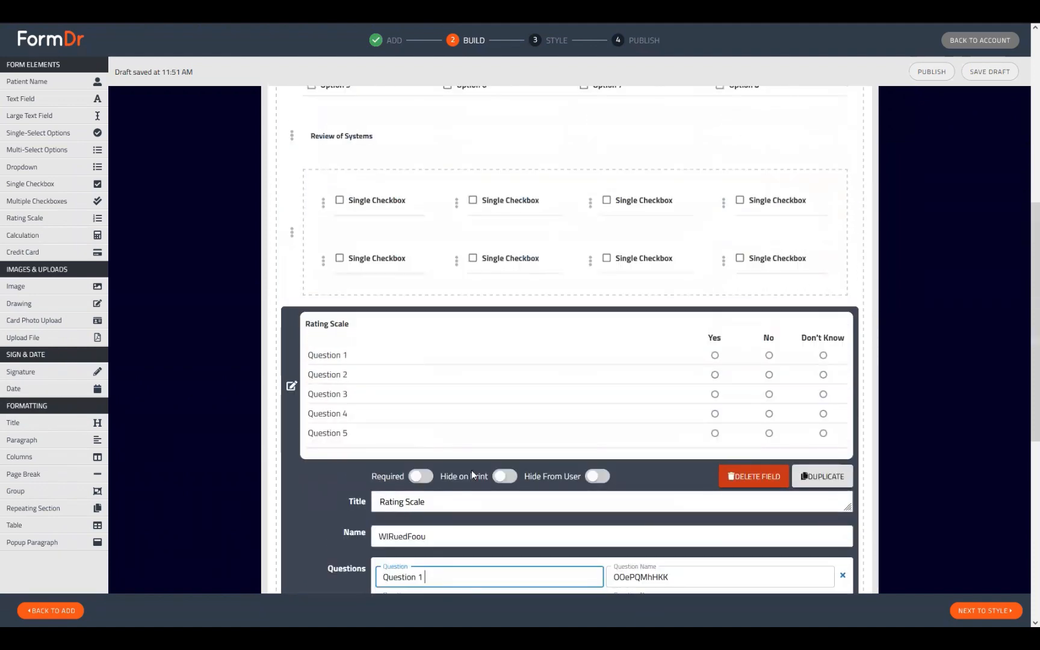
{"action": "scroll", "coordinate": [455, 379], "scroll_direction": "down", "scroll_amount": 8}
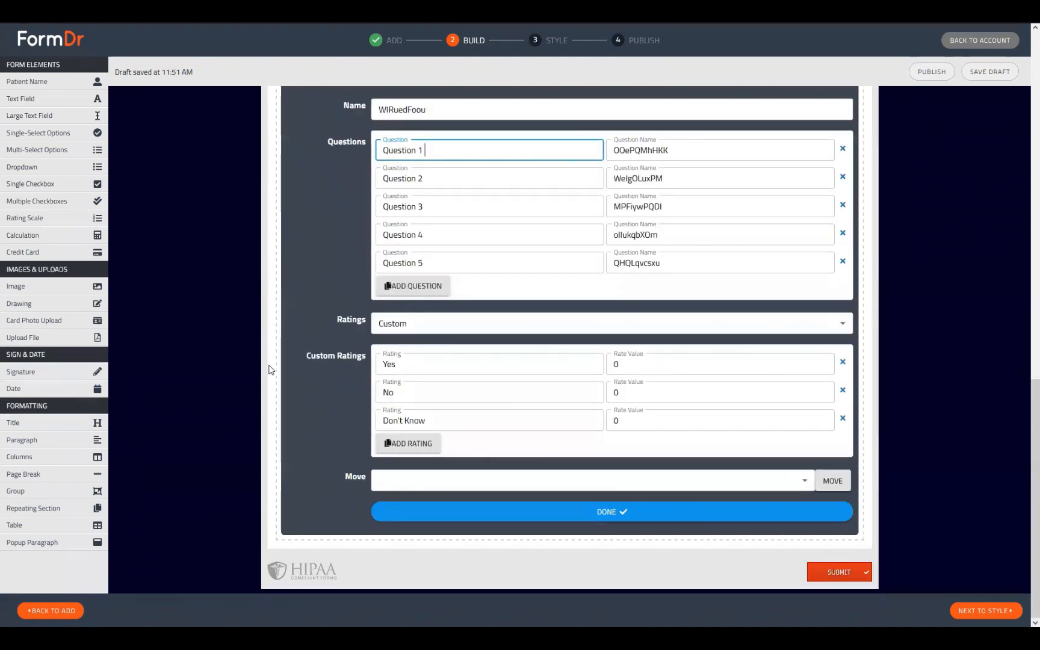
{"action": "scroll", "coordinate": [708, 364], "scroll_direction": "up", "scroll_amount": 2}
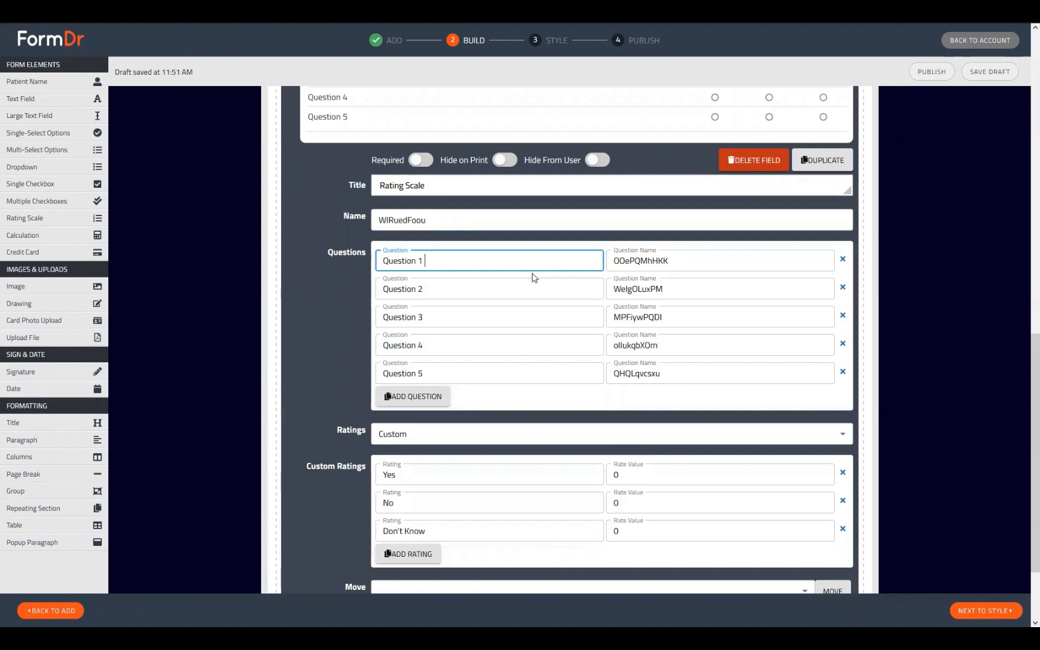
{"action": "scroll", "coordinate": [487, 566], "scroll_direction": "up", "scroll_amount": 5}
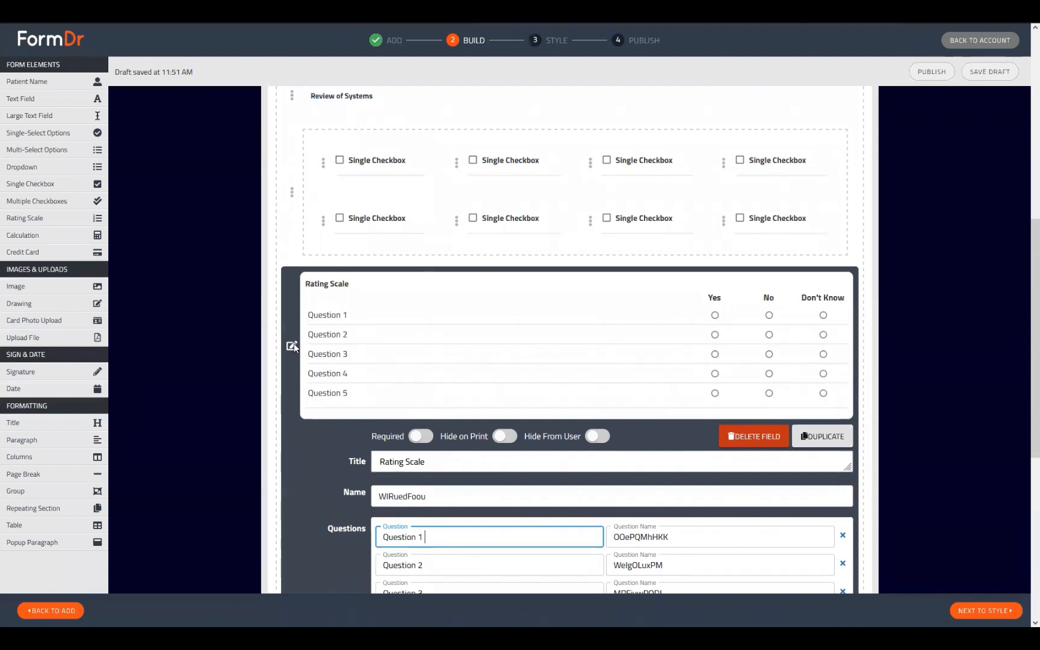
{"action": "scroll", "coordinate": [326, 387], "scroll_direction": "down", "scroll_amount": 6}
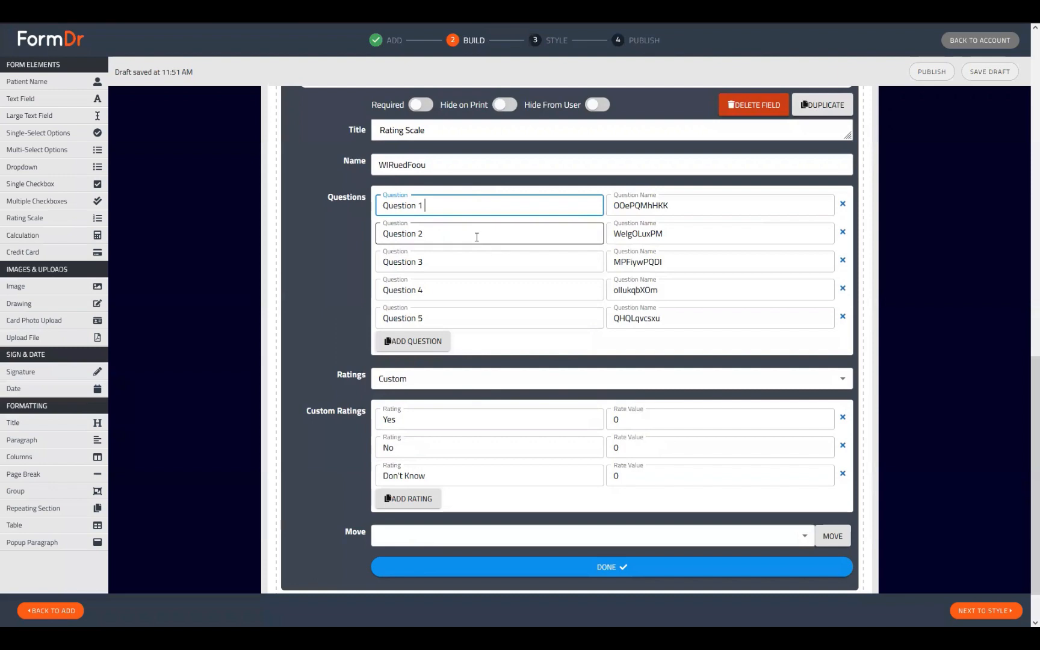
{"action": "scroll", "coordinate": [289, 295], "scroll_direction": "up", "scroll_amount": 8}
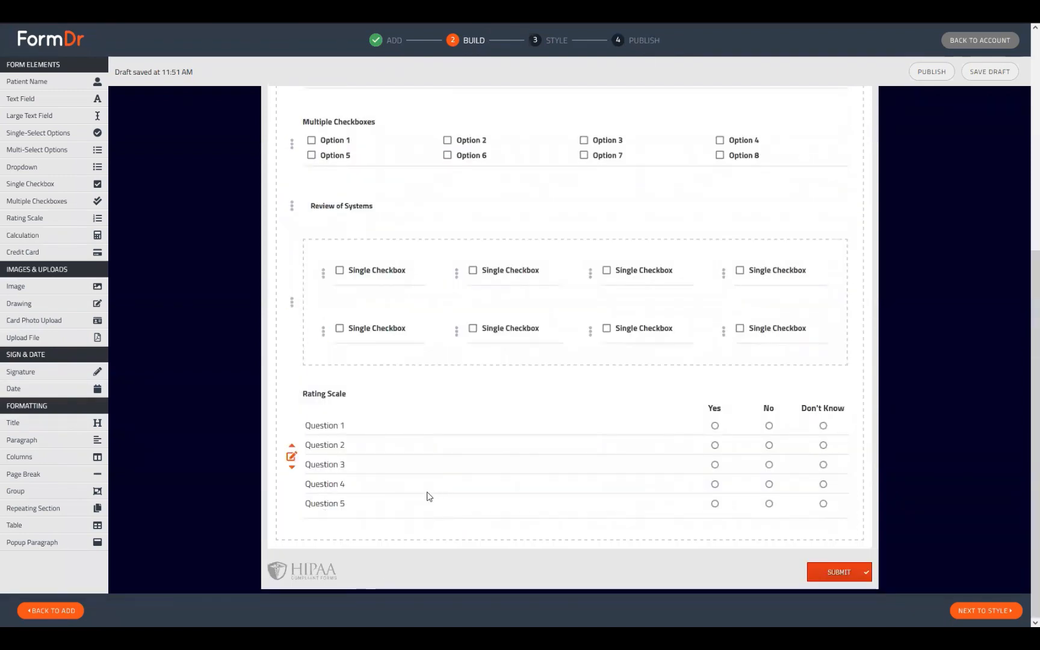
{"action": "scroll", "coordinate": [422, 487], "scroll_direction": "up", "scroll_amount": 2}
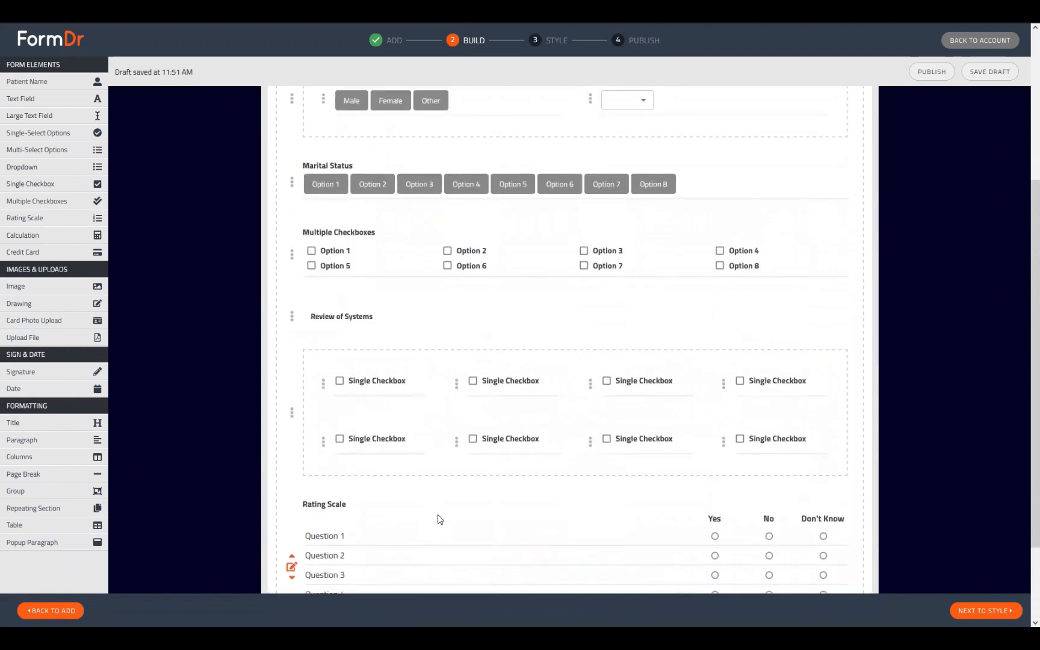
{"action": "scroll", "coordinate": [415, 541], "scroll_direction": "up", "scroll_amount": 1}
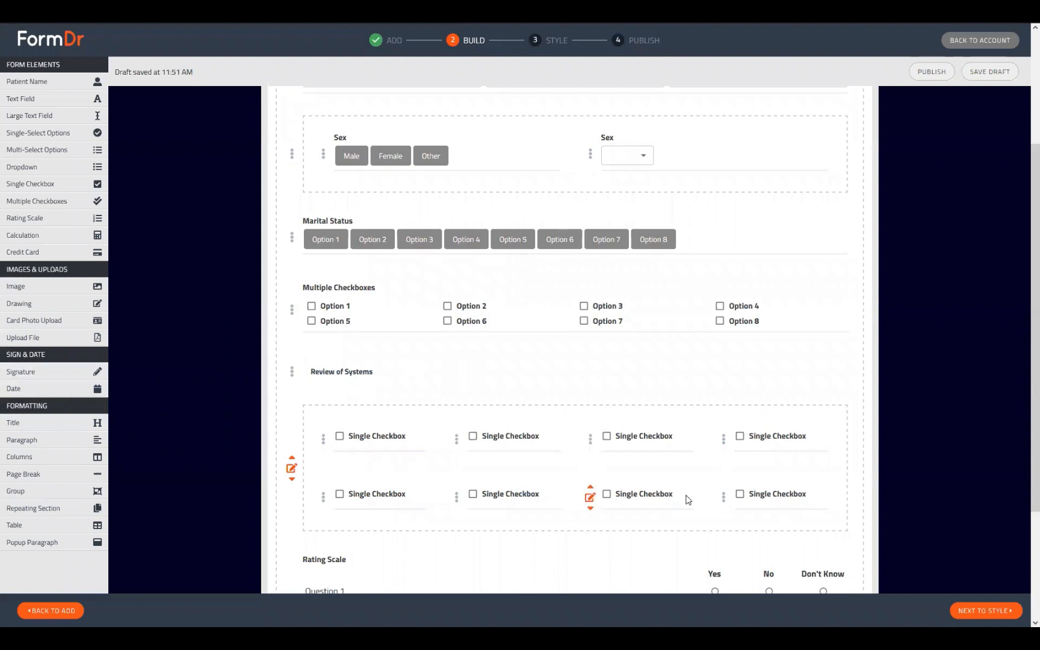
{"action": "scroll", "coordinate": [699, 499], "scroll_direction": "up", "scroll_amount": 3}
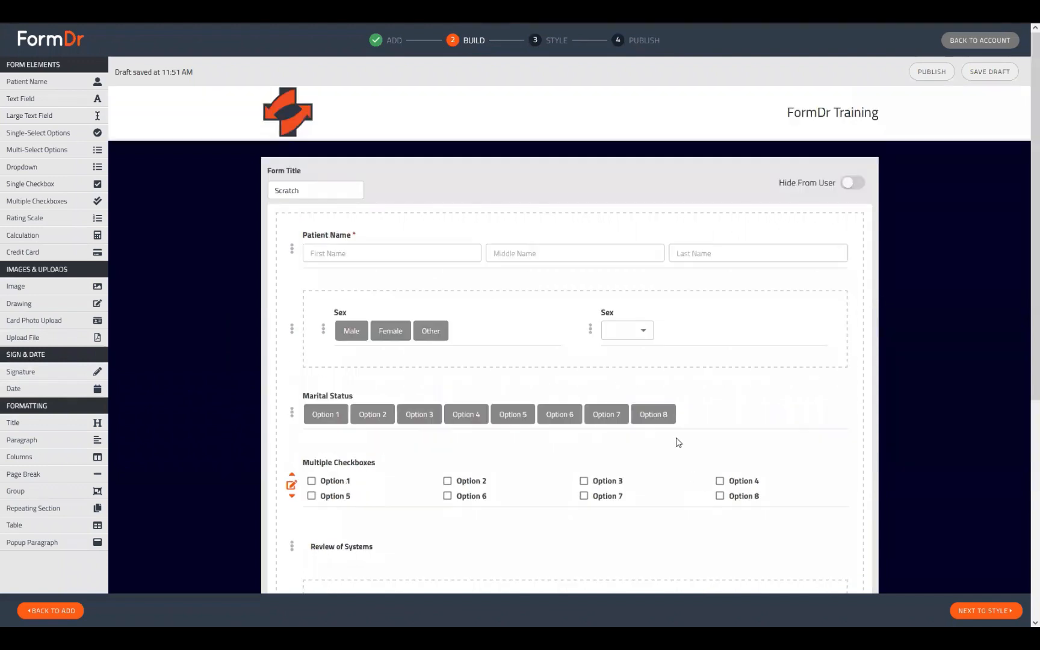
In the Style preview, try Marital Status Options 1–4 and the Male choice.
{"action": "left_click", "coordinate": [962, 610]}
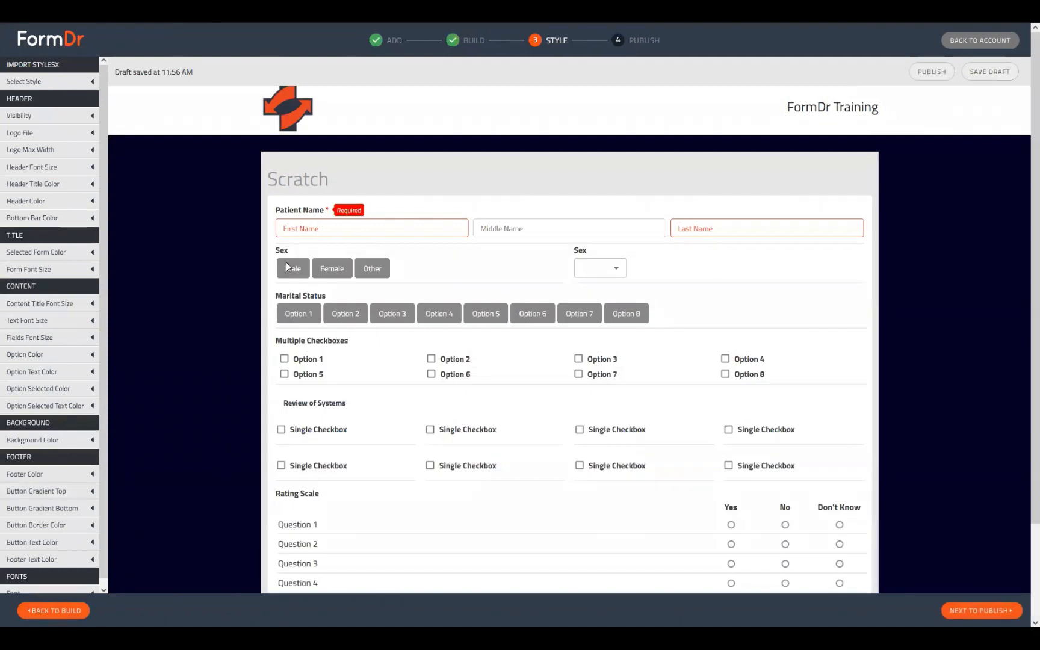
{"action": "left_click", "coordinate": [304, 314]}
{"action": "left_click", "coordinate": [382, 315]}
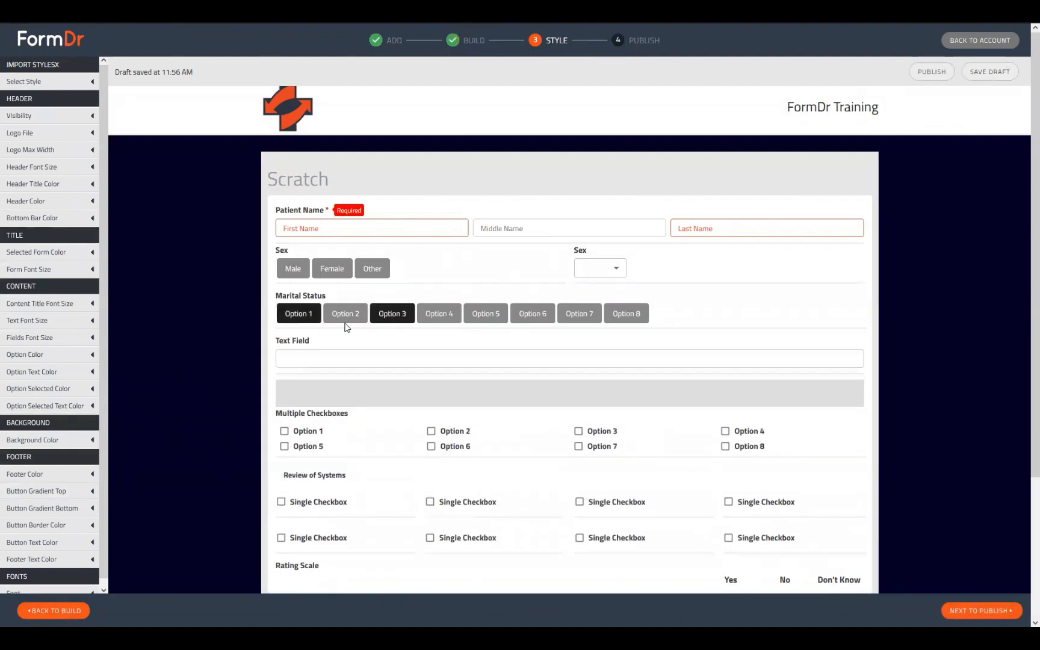
{"action": "left_click", "coordinate": [347, 315]}
{"action": "left_click", "coordinate": [304, 317]}
{"action": "left_click", "coordinate": [347, 318]}
{"action": "left_click", "coordinate": [427, 318]}
{"action": "left_click", "coordinate": [403, 315]}
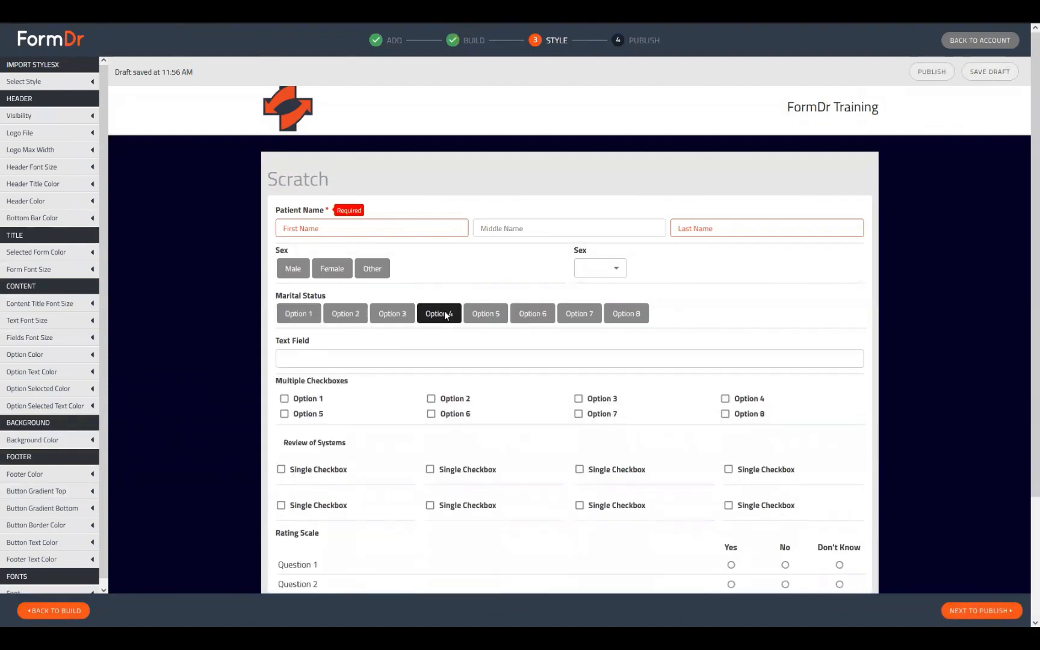
{"action": "left_click", "coordinate": [444, 314]}
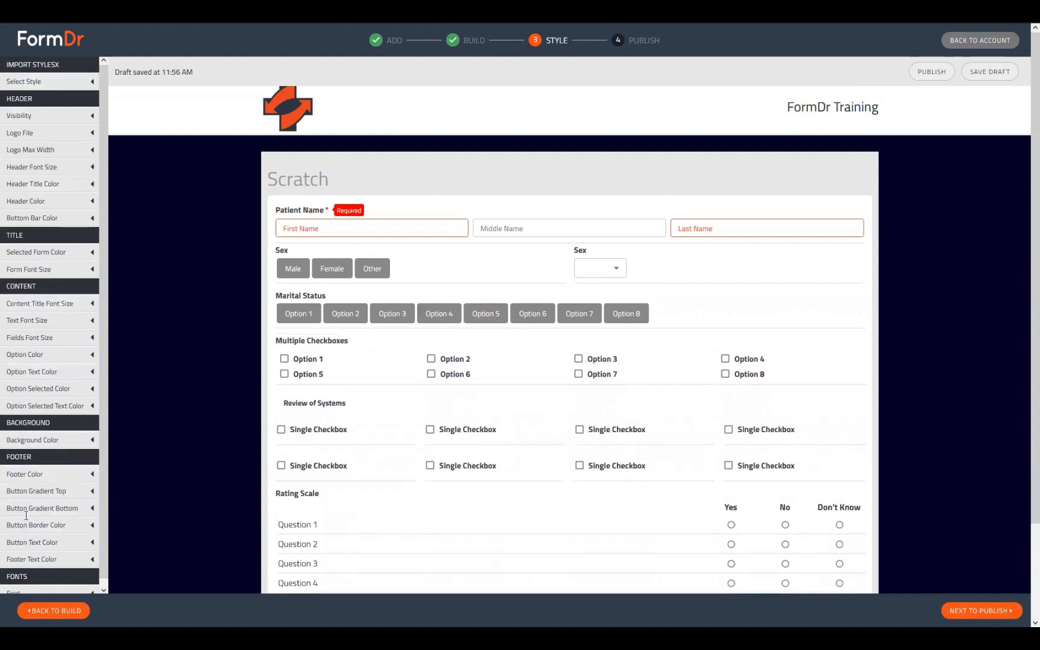
{"action": "left_click", "coordinate": [295, 266]}
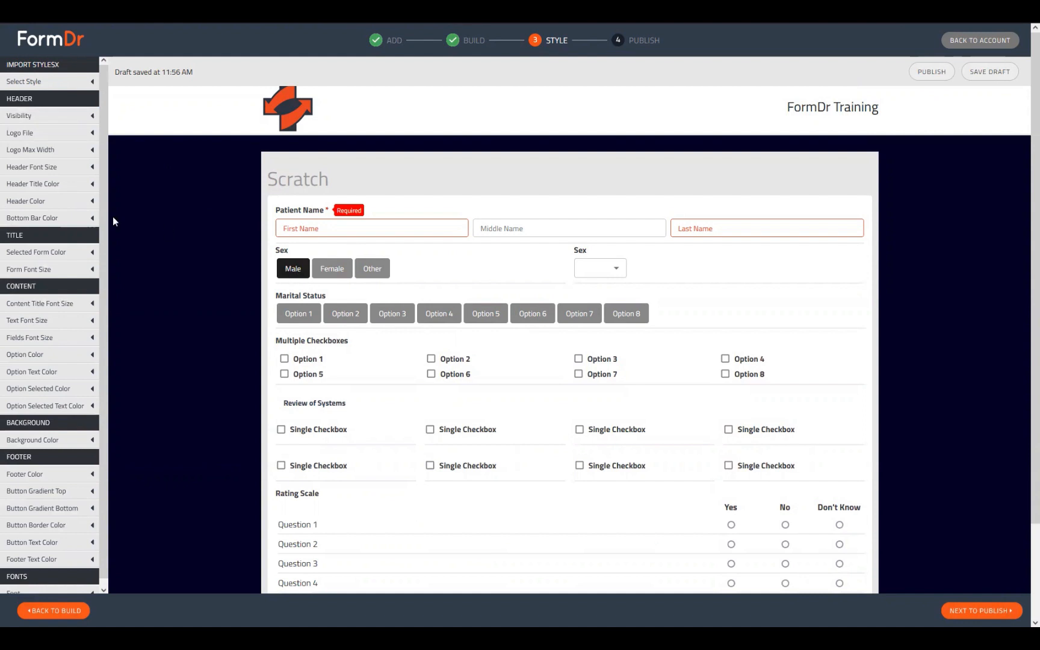
Darken the page background colour to a bluer navy and proceed to publishing.
{"action": "left_click", "coordinate": [50, 441]}
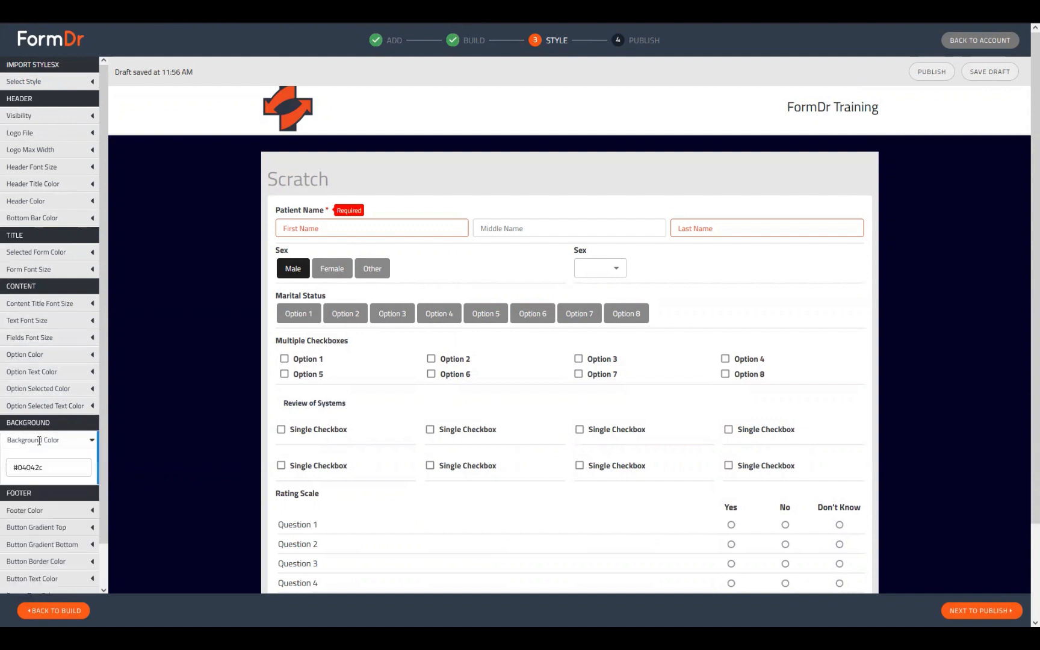
{"action": "left_click", "coordinate": [28, 469]}
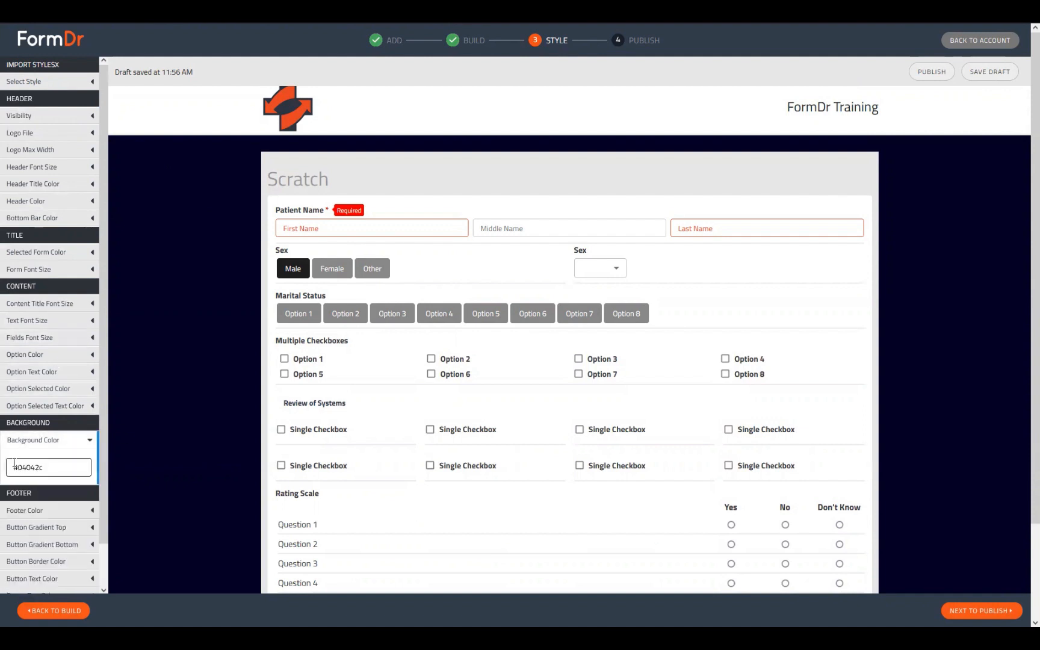
{"action": "left_click", "coordinate": [33, 471]}
{"action": "scroll", "coordinate": [59, 509], "scroll_direction": "down", "scroll_amount": 1}
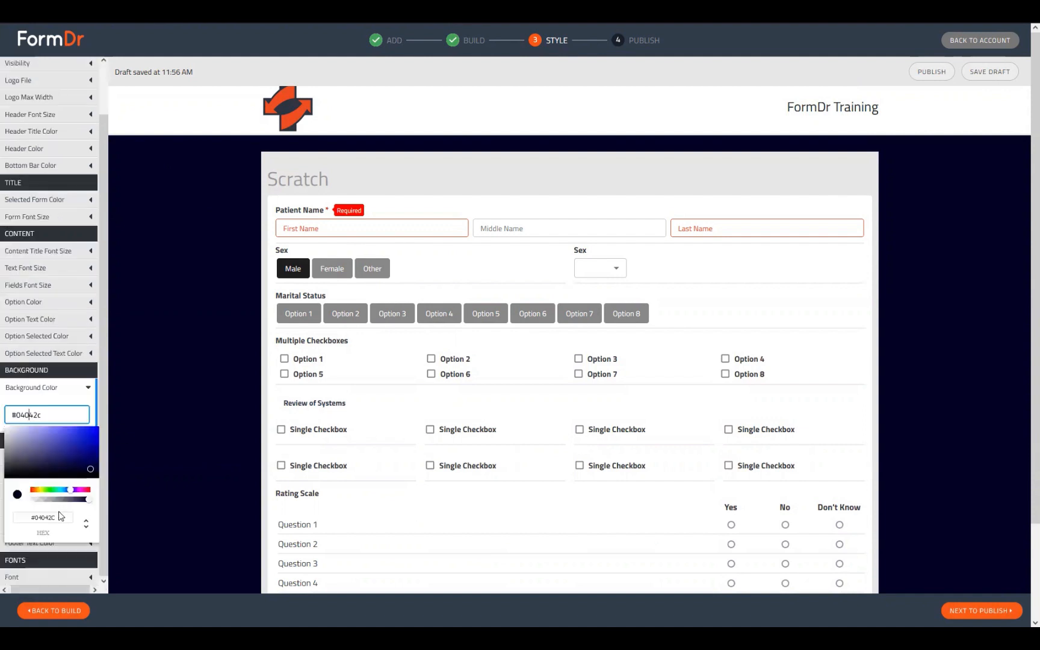
{"action": "left_click", "coordinate": [89, 475]}
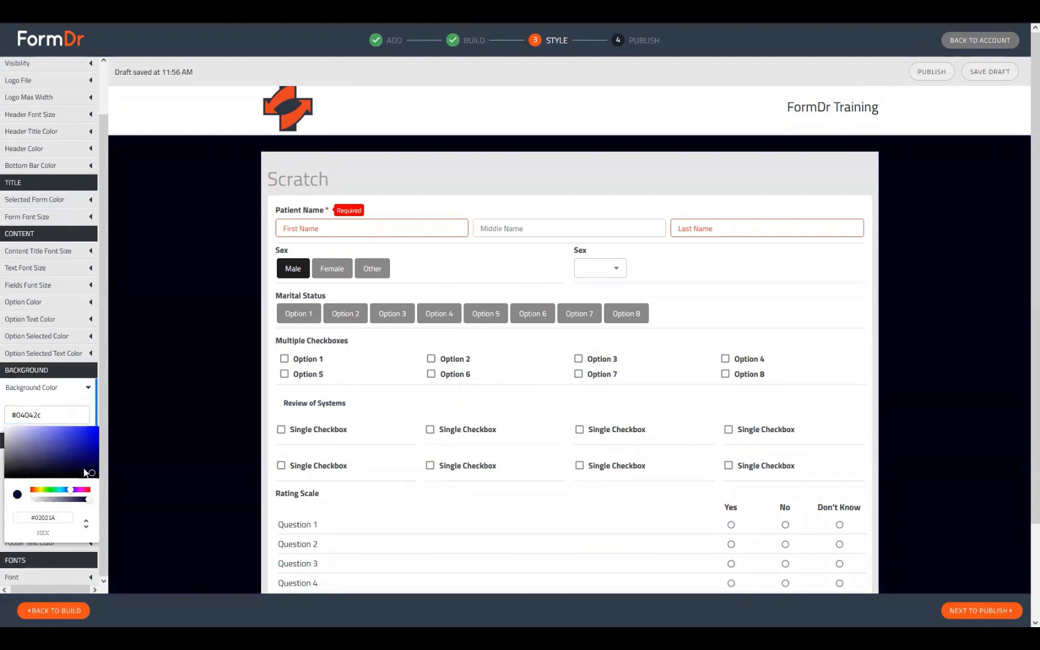
{"action": "left_click_drag", "start_coordinate": [90, 470], "coordinate": [84, 467]}
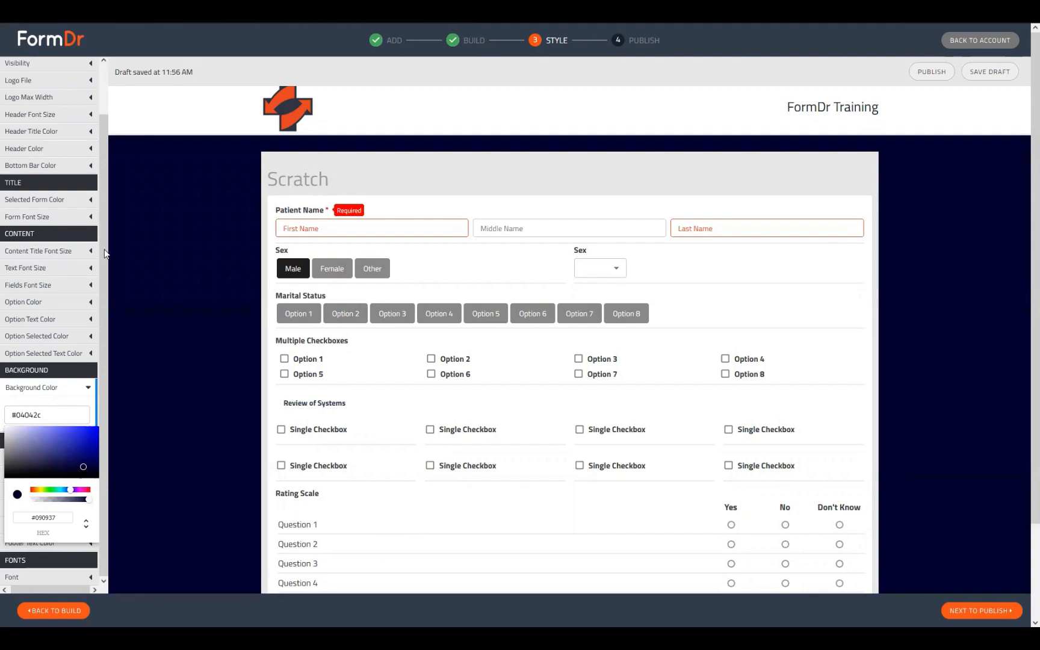
{"action": "left_click", "coordinate": [169, 248]}
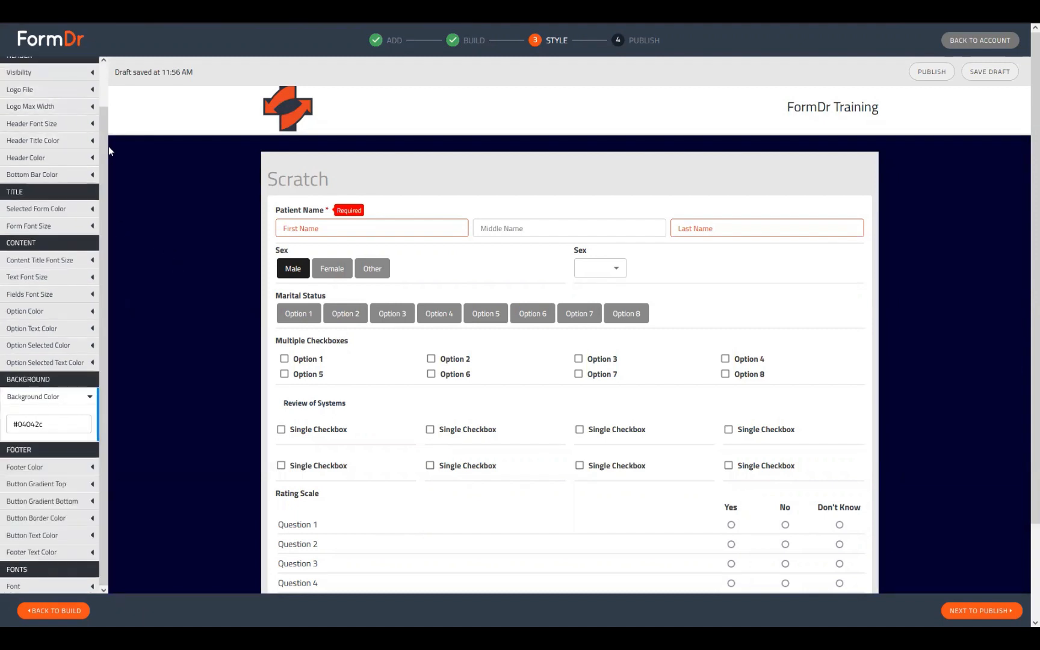
{"action": "scroll", "coordinate": [21, 131], "scroll_direction": "up", "scroll_amount": 1}
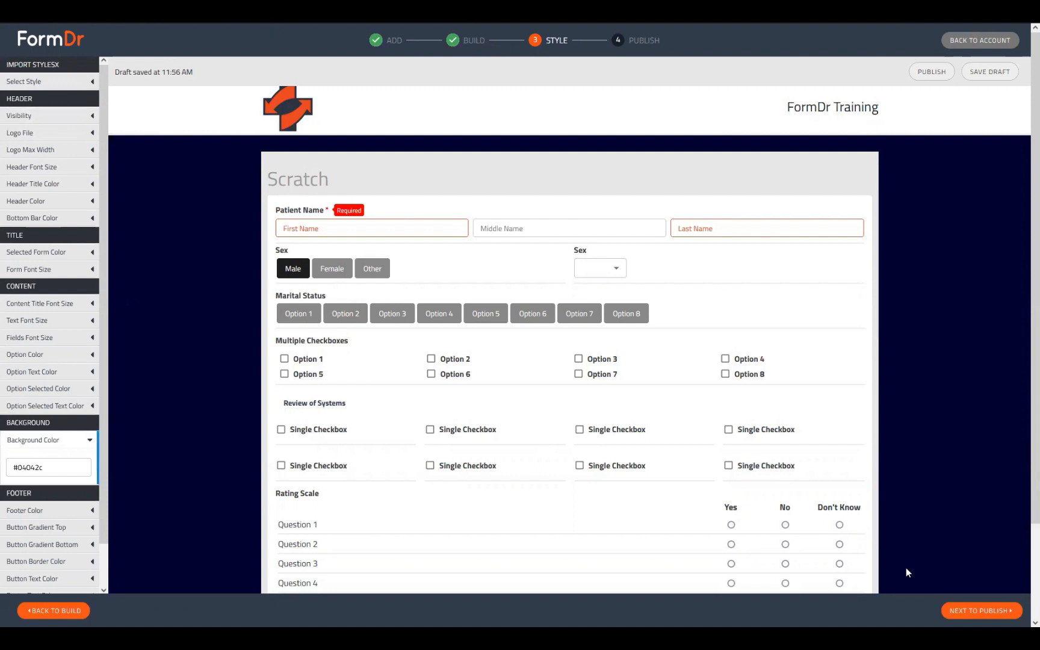
{"action": "left_click", "coordinate": [979, 611]}
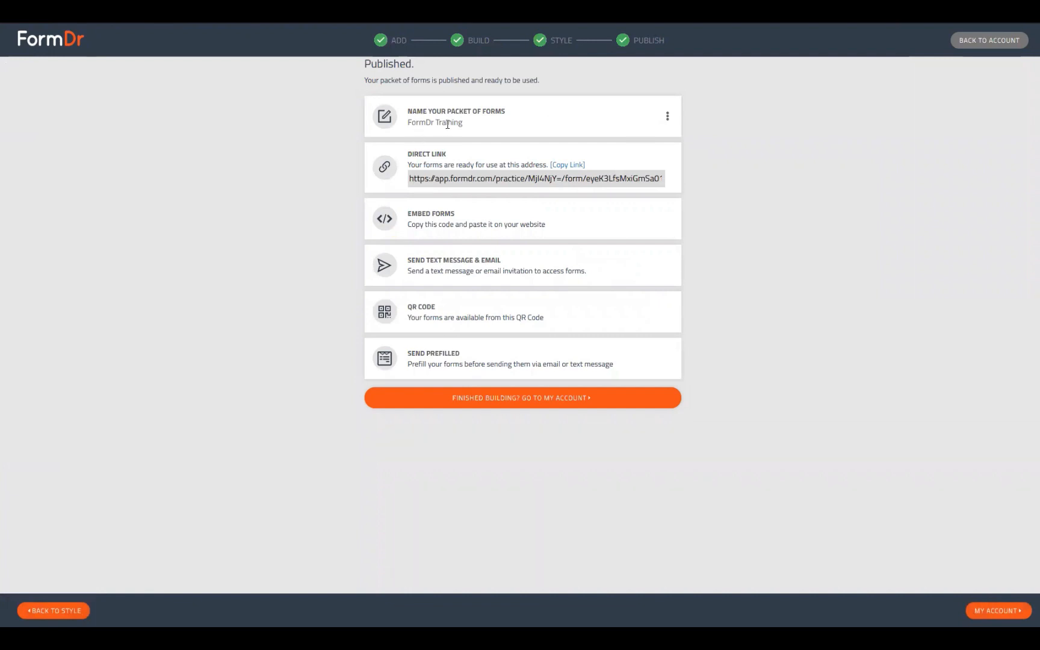
Select the FormDr Training packet name, then go to the account via 'Finished building?'.
{"action": "left_click_drag", "start_coordinate": [465, 128], "coordinate": [417, 141]}
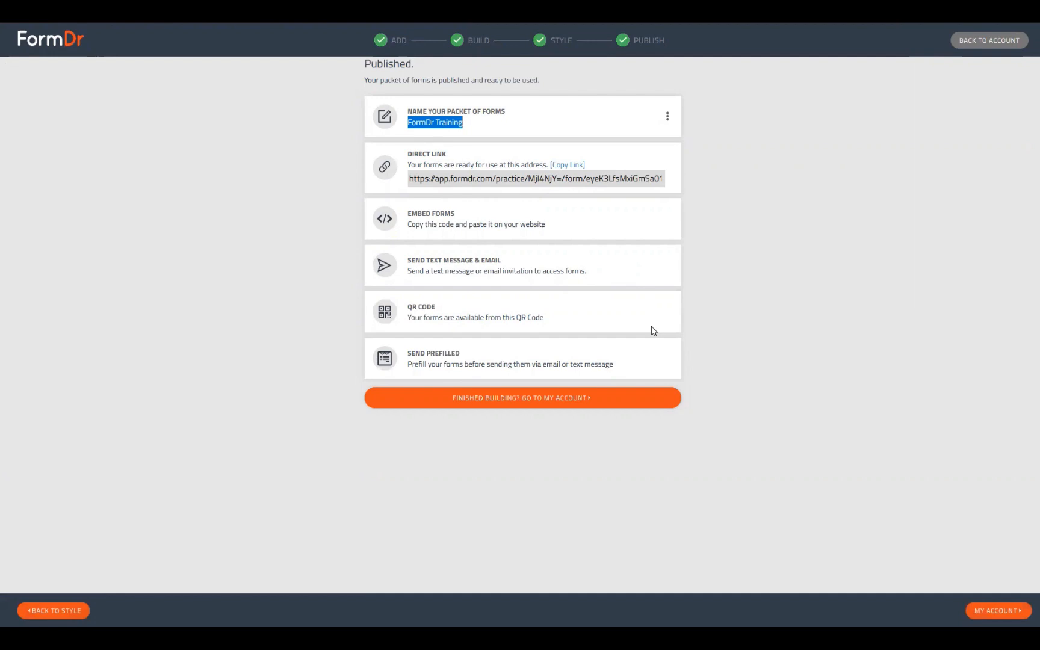
{"action": "left_click", "coordinate": [474, 398]}
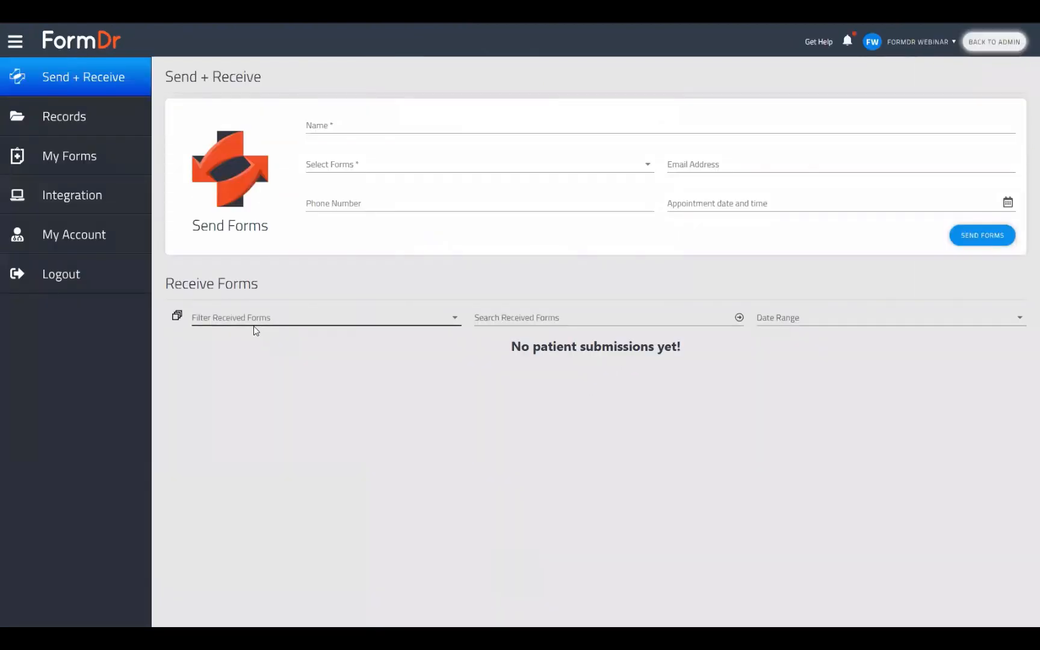
Preview the published FormDr Training form from My Forms, then close its tab.
{"action": "left_click", "coordinate": [58, 164]}
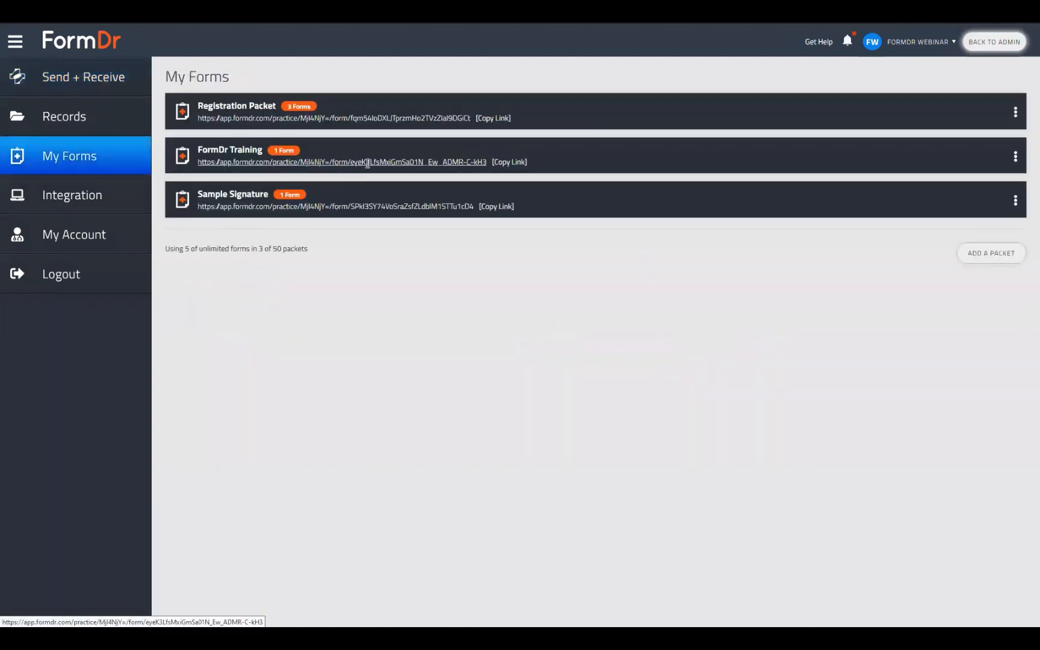
{"action": "left_click", "coordinate": [368, 163]}
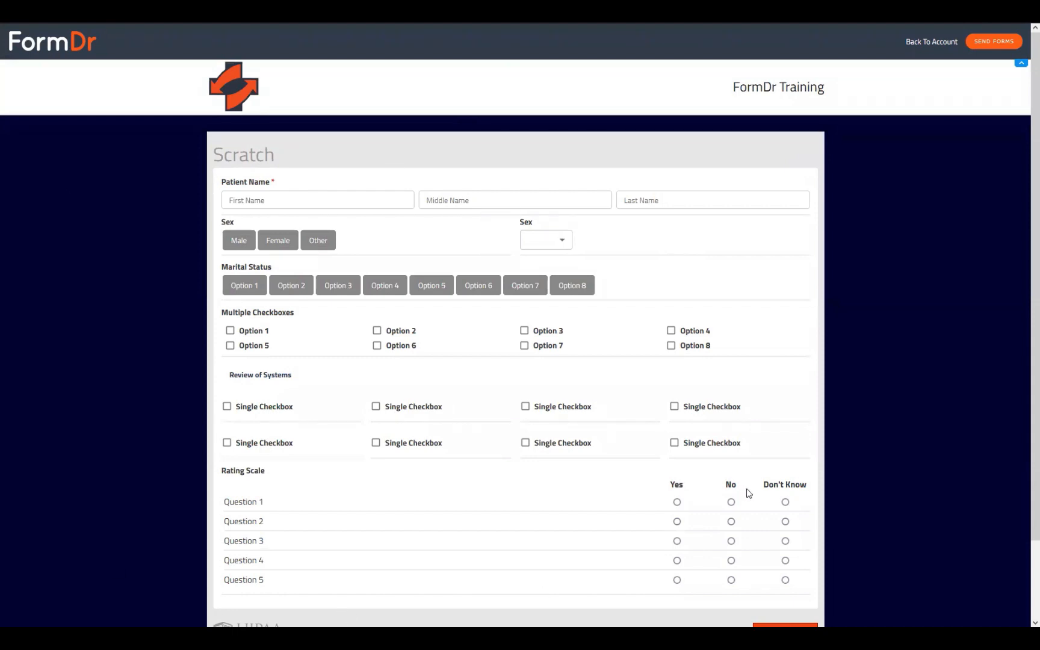
{"action": "key", "text": "ctrl+w"}
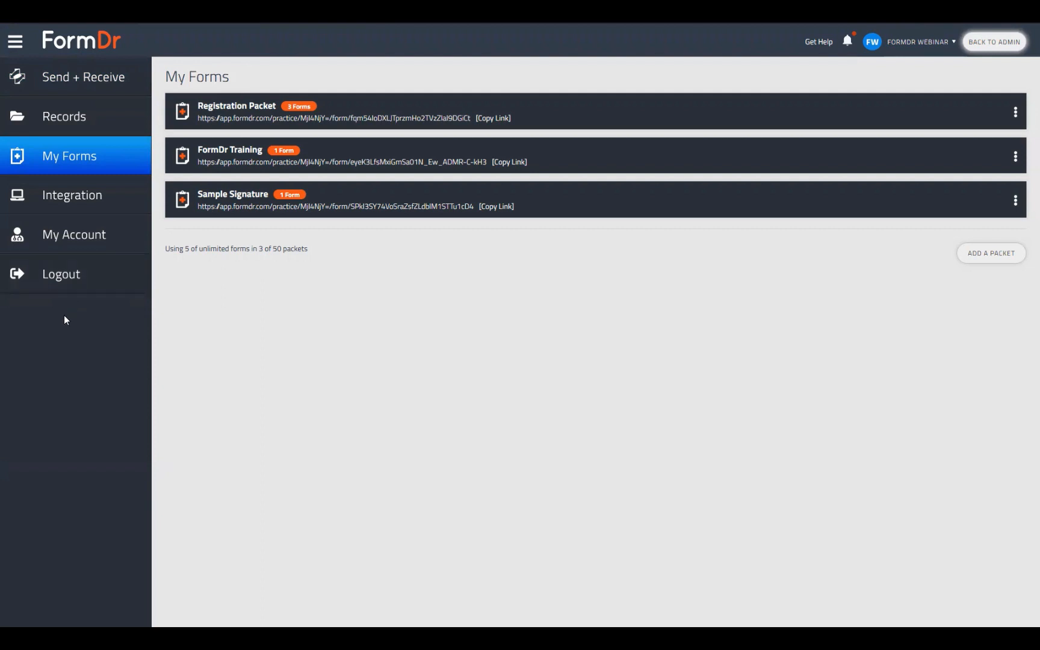
Open the FormDr Product Guide from My Account's Support section.
{"action": "left_click", "coordinate": [54, 237]}
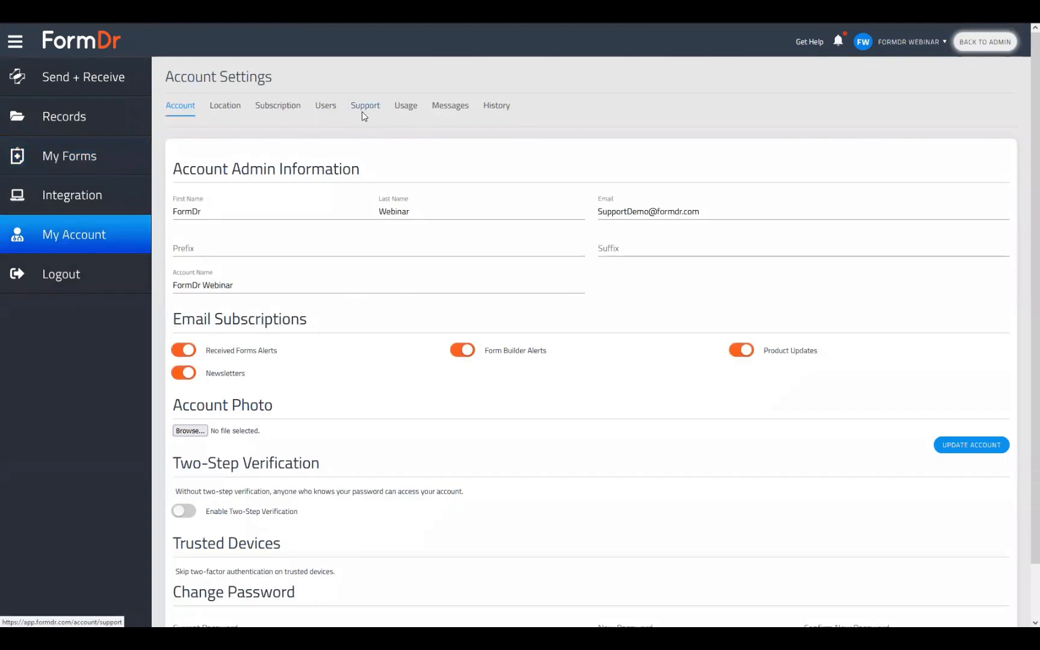
{"action": "left_click", "coordinate": [364, 110]}
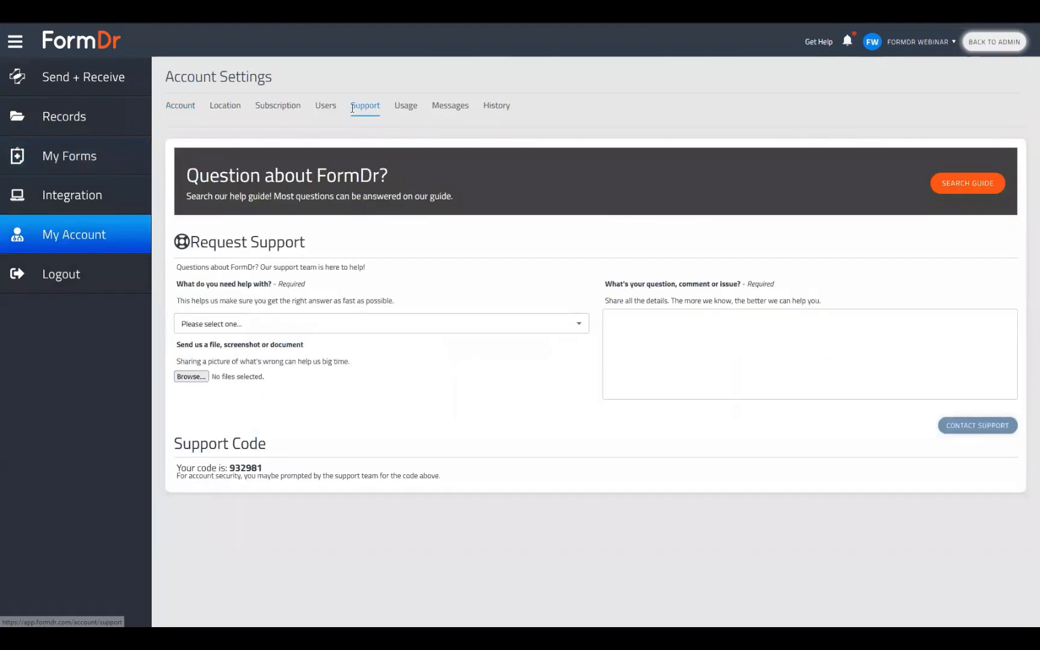
{"action": "left_click", "coordinate": [968, 184]}
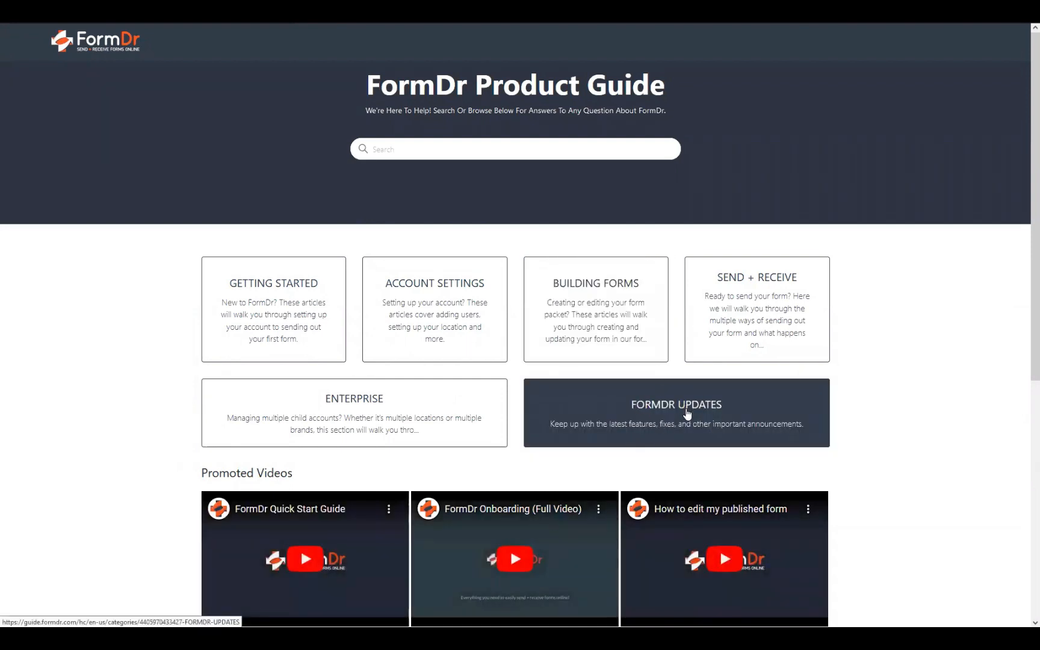
Read the March 2023 Webinar Schedule under FORMDR UPDATES.
{"action": "left_click", "coordinate": [687, 414]}
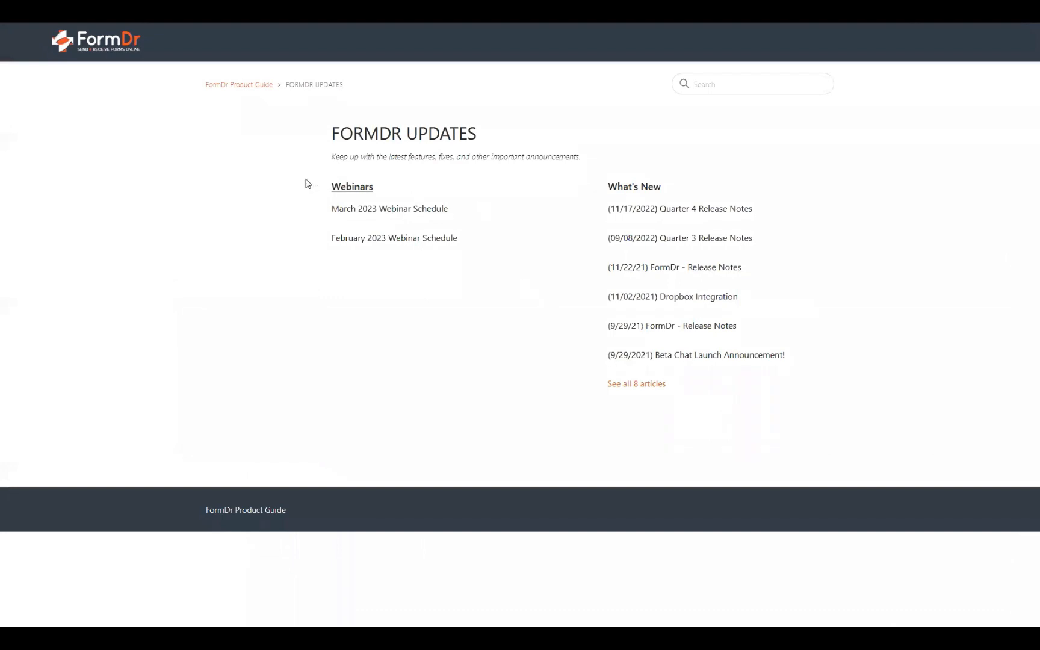
{"action": "left_click", "coordinate": [390, 214]}
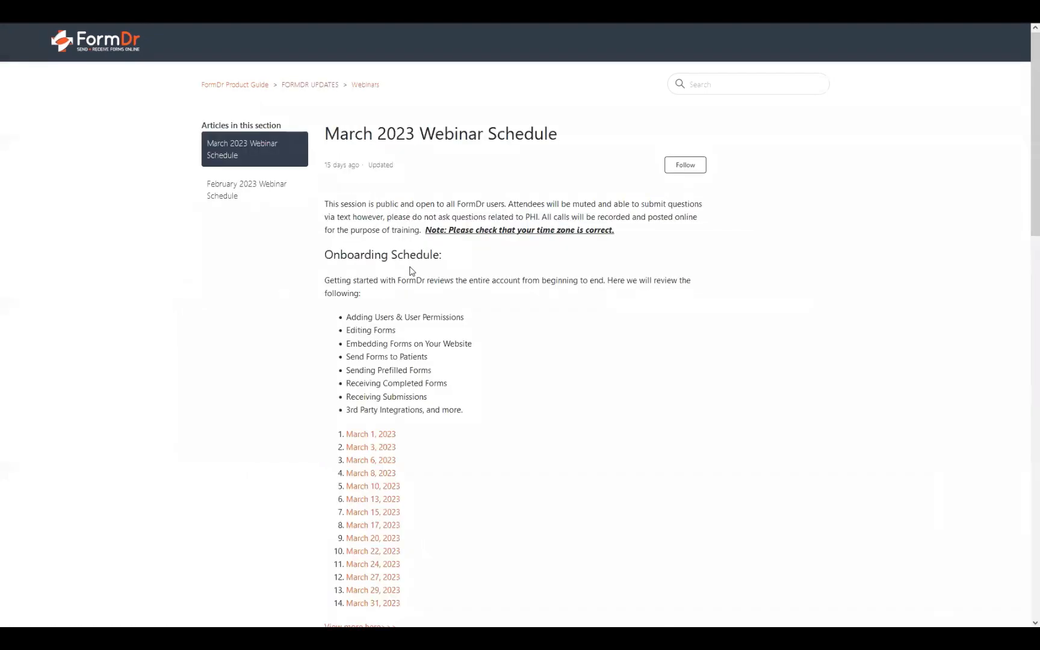
{"action": "scroll", "coordinate": [342, 311], "scroll_direction": "down", "scroll_amount": 5}
{"action": "scroll", "coordinate": [420, 344], "scroll_direction": "up", "scroll_amount": 4}
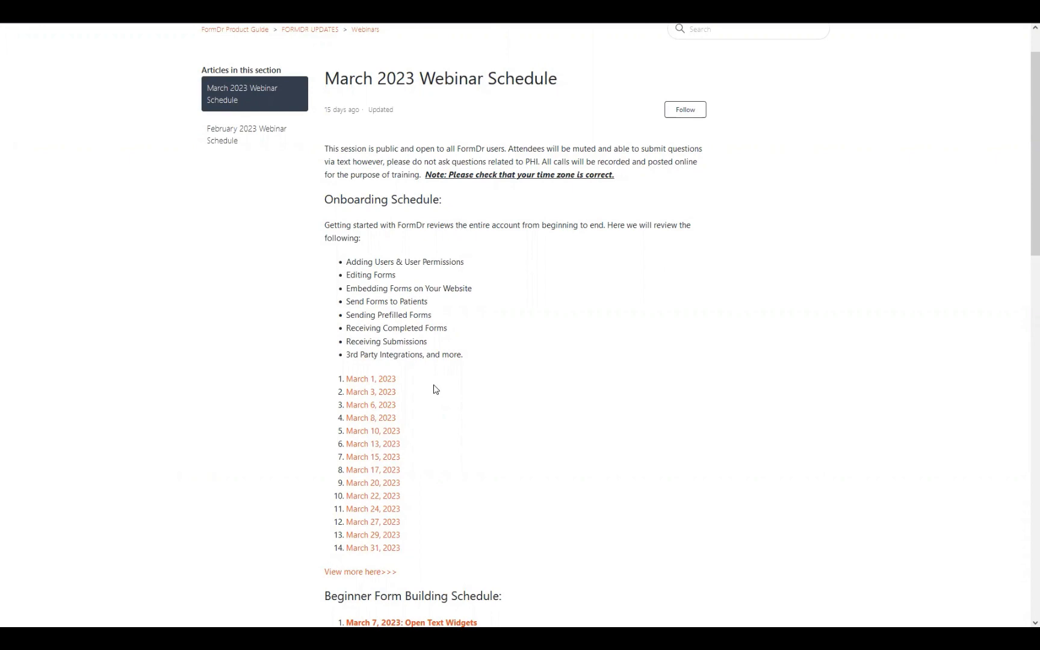
{"action": "scroll", "coordinate": [425, 420], "scroll_direction": "down", "scroll_amount": 7}
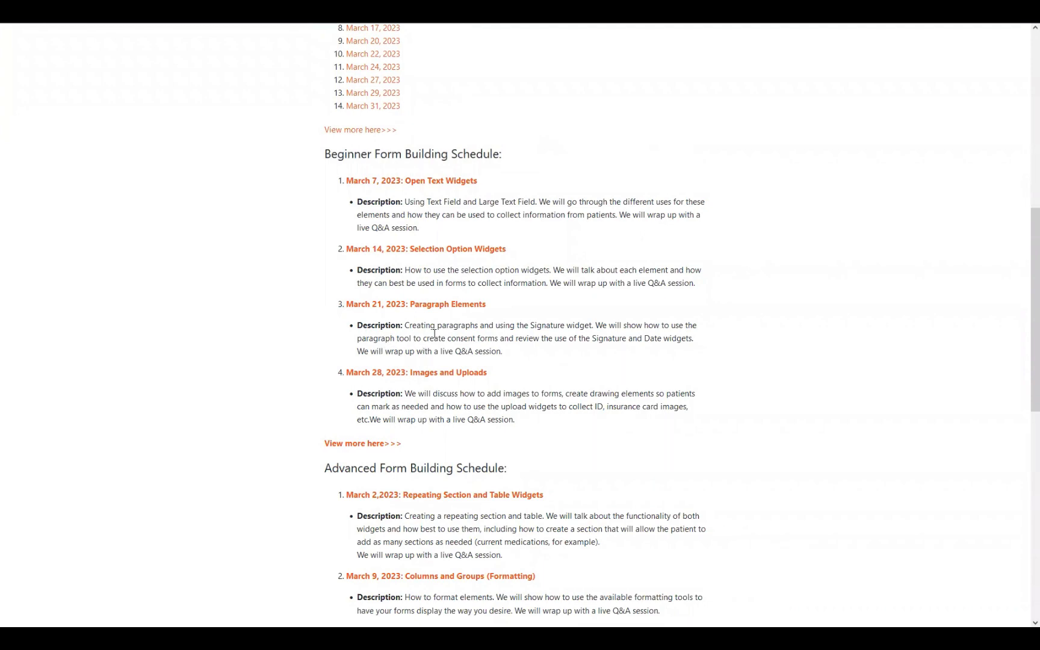
{"action": "scroll", "coordinate": [405, 349], "scroll_direction": "down", "scroll_amount": 3}
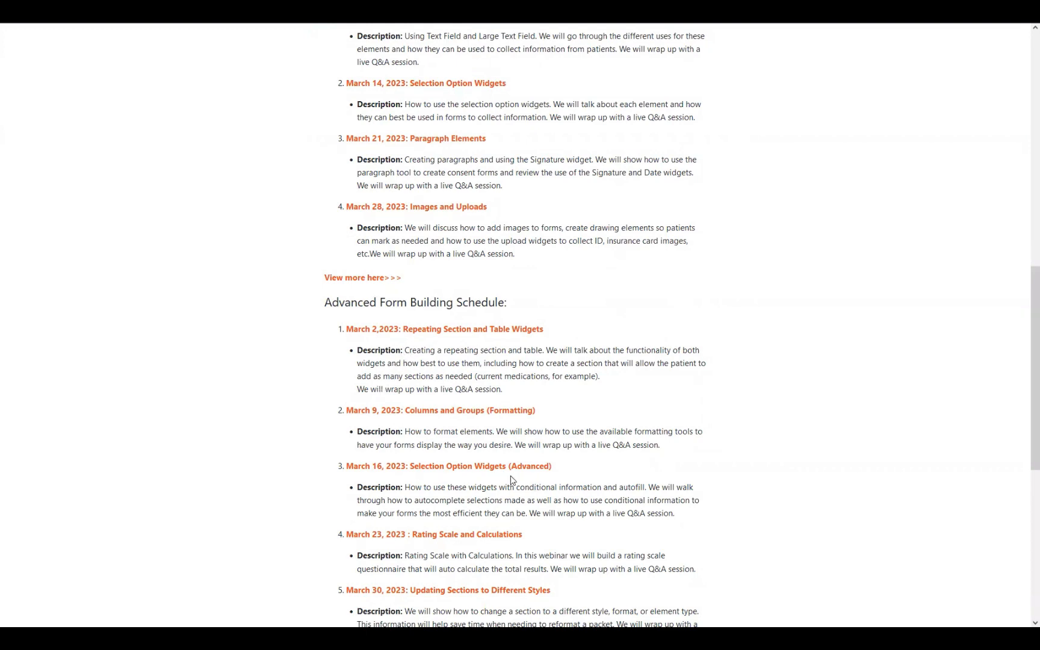
{"action": "scroll", "coordinate": [511, 480], "scroll_direction": "up", "scroll_amount": 10}
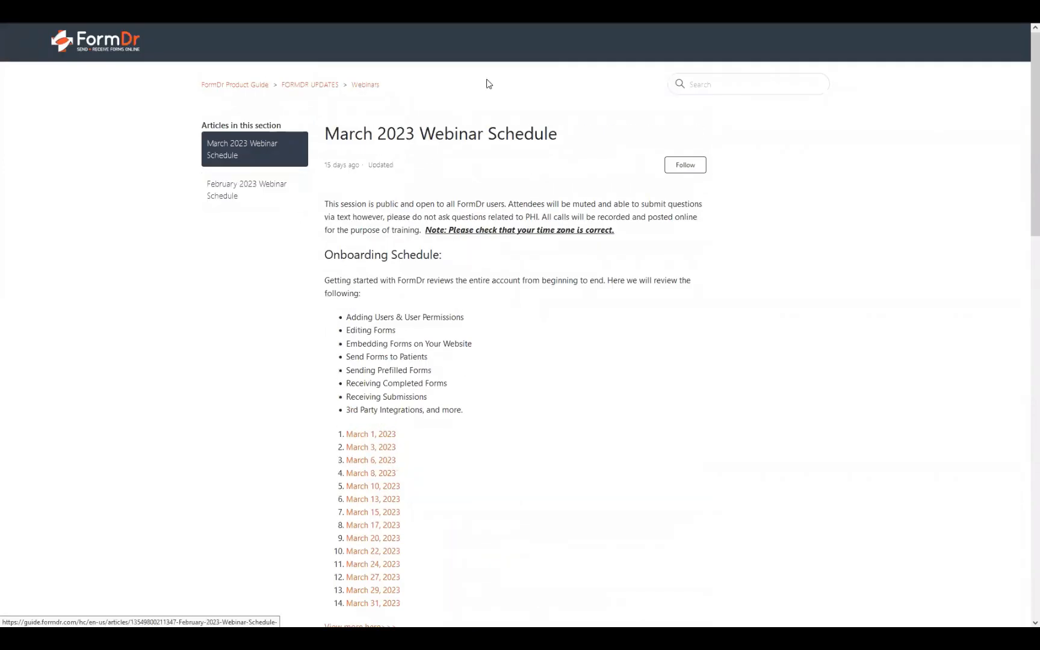
Open the February 2023 schedule and play the posted February 7 'Adding New Forms' recording.
{"action": "left_click", "coordinate": [244, 188]}
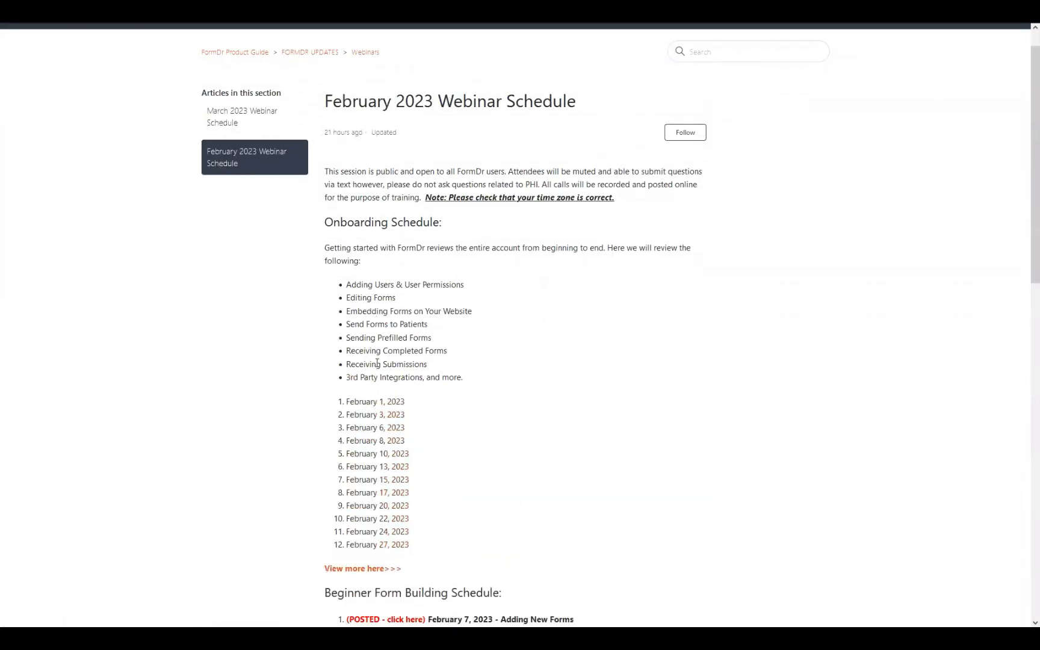
{"action": "scroll", "coordinate": [378, 363], "scroll_direction": "down", "scroll_amount": 2}
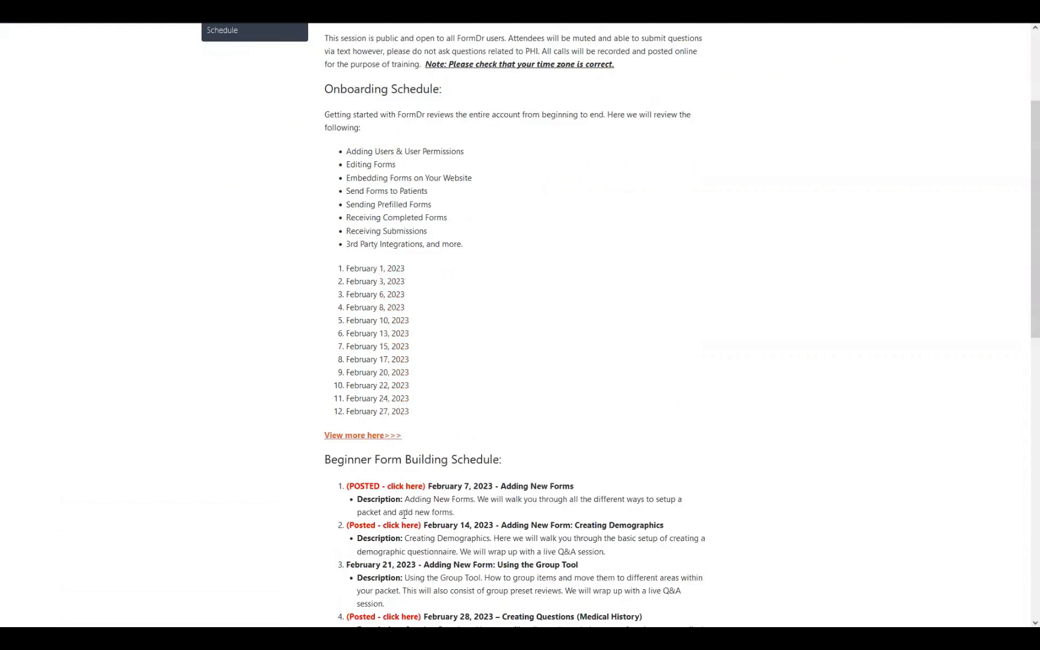
{"action": "left_click", "coordinate": [378, 487]}
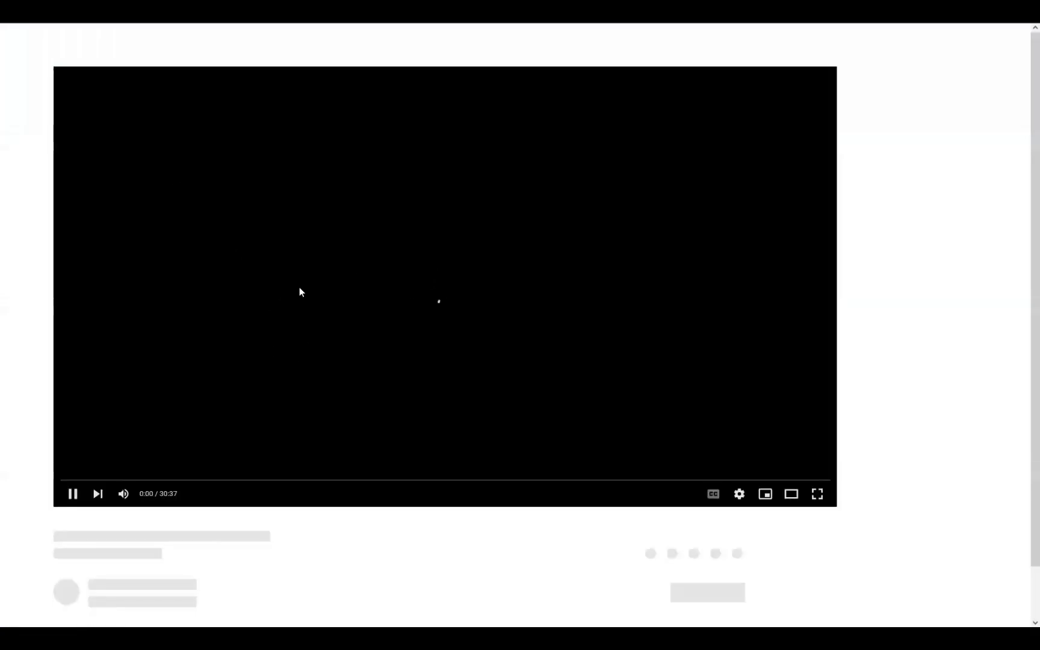
Pause the February 7 'Adding New Forms' webinar video on YouTube.
{"action": "left_click", "coordinate": [124, 479]}
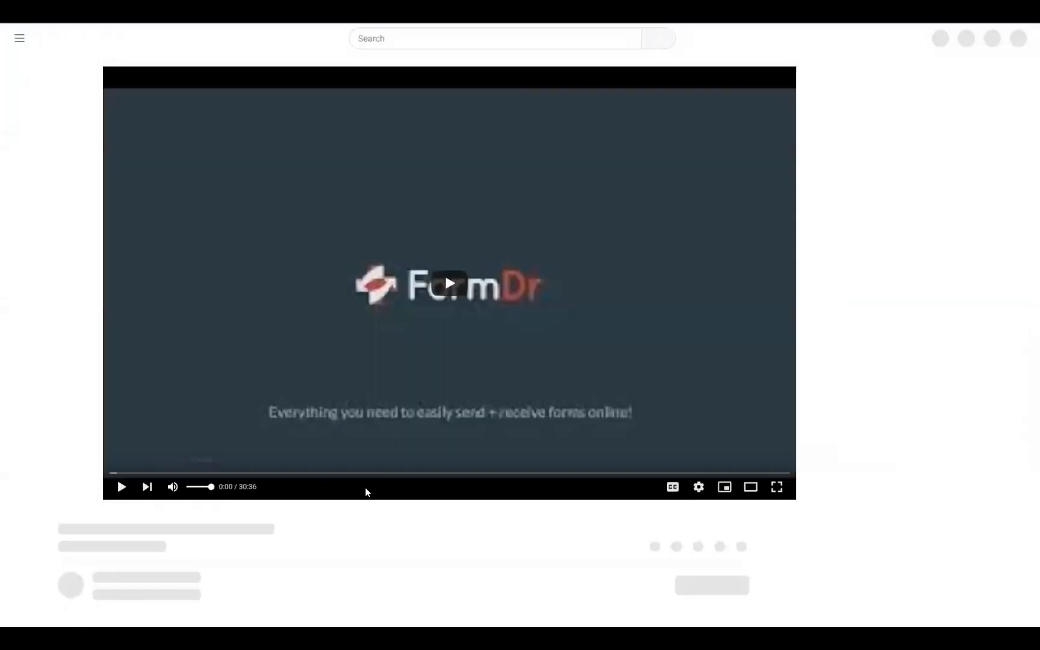